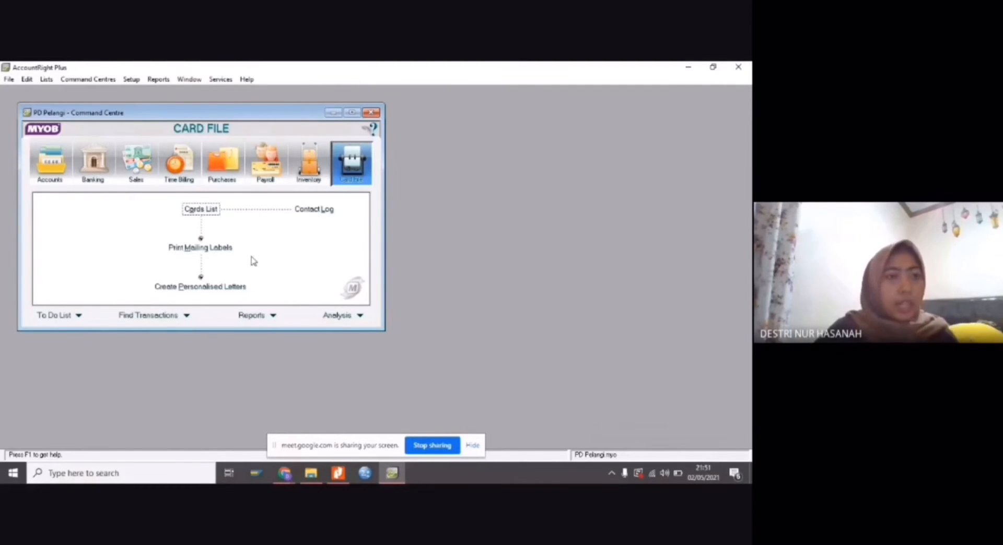
# Open the Accounts List and review the accounts in each category, from Asset through Other Expense, ending on all accounts
pyautogui.click(53, 162)
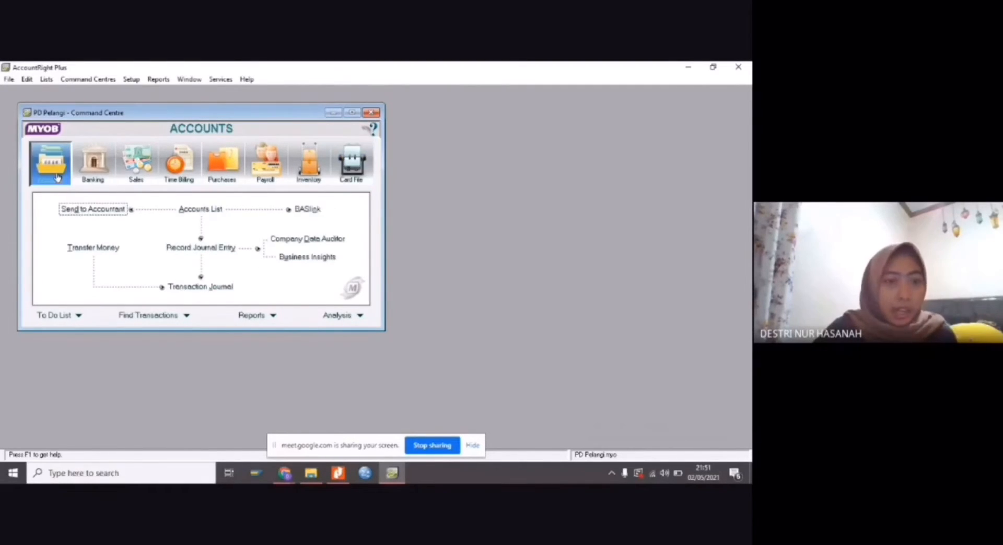
pyautogui.click(193, 210)
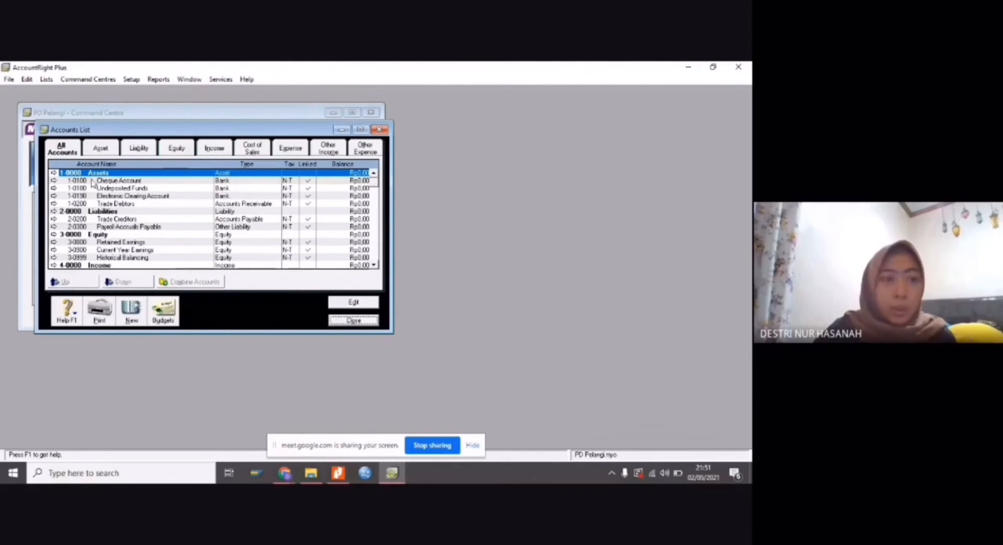
pyautogui.click(101, 147)
pyautogui.click(139, 148)
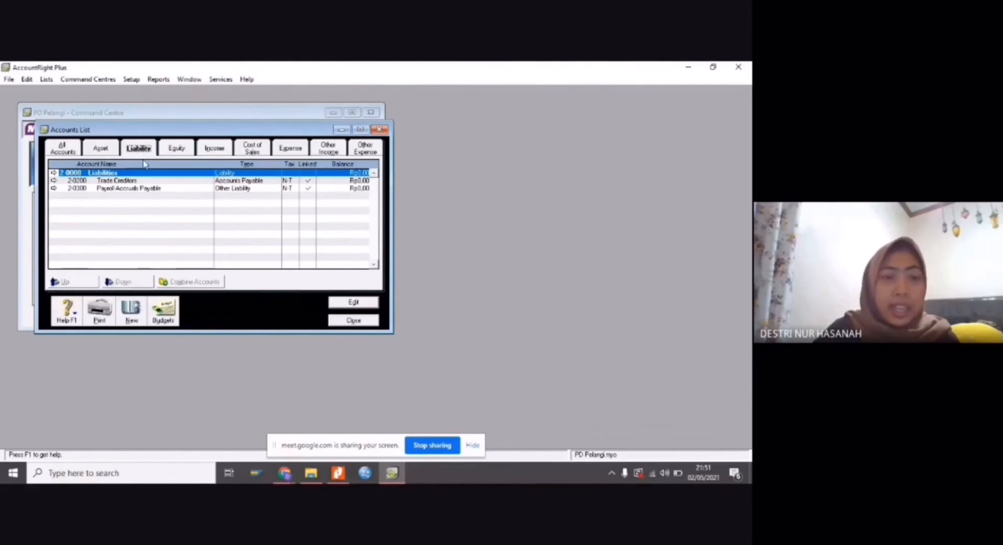
pyautogui.click(177, 150)
pyautogui.click(218, 151)
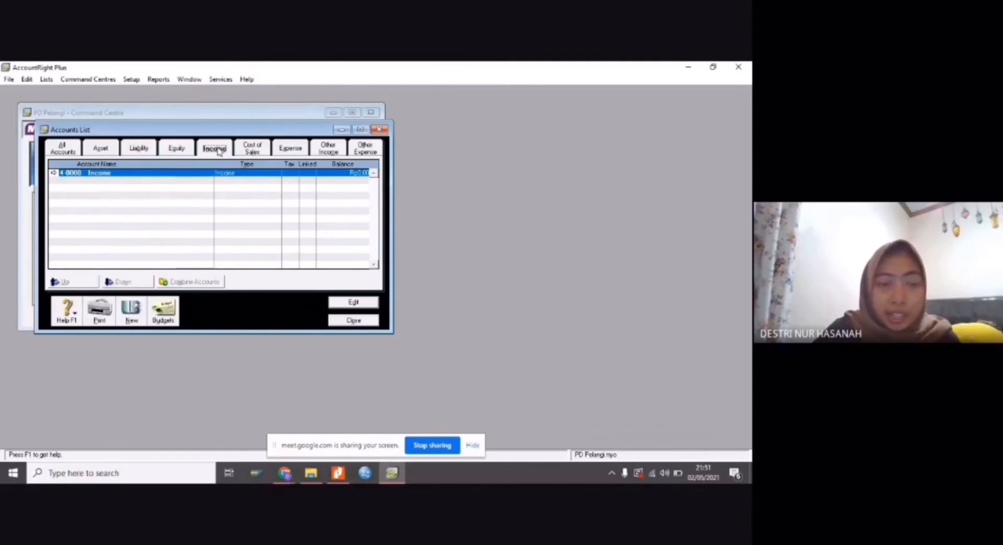
pyautogui.click(252, 150)
pyautogui.click(290, 149)
pyautogui.click(327, 149)
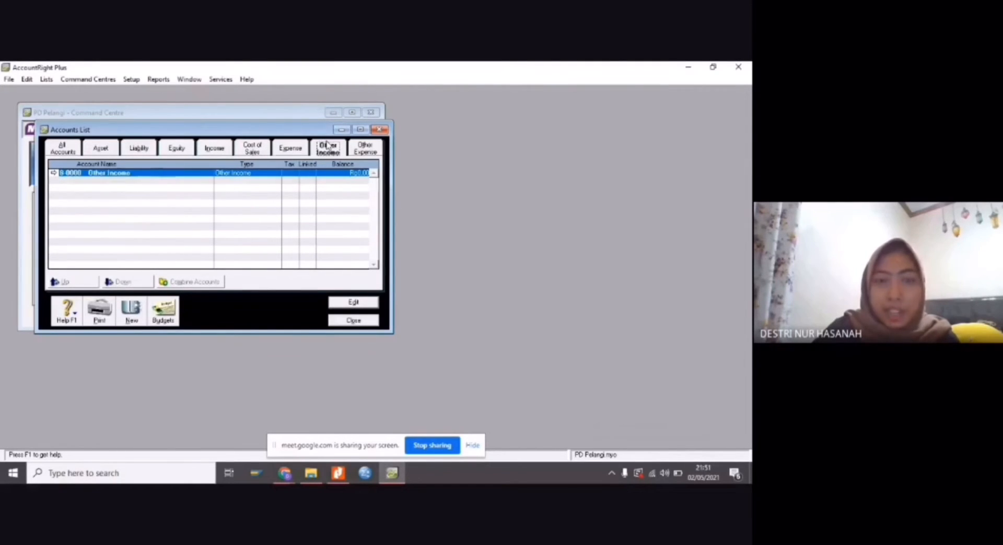
pyautogui.click(358, 150)
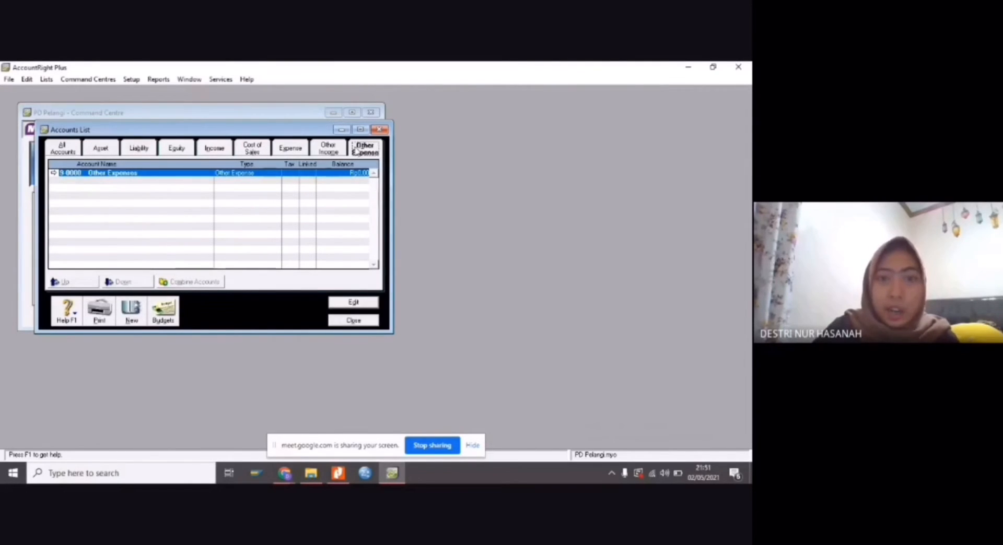
pyautogui.click(101, 150)
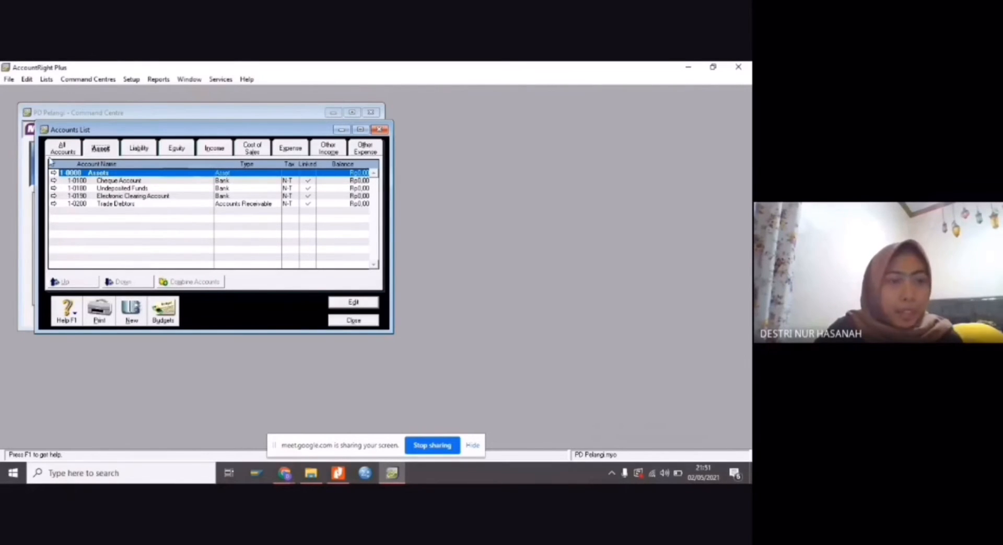
pyautogui.click(61, 150)
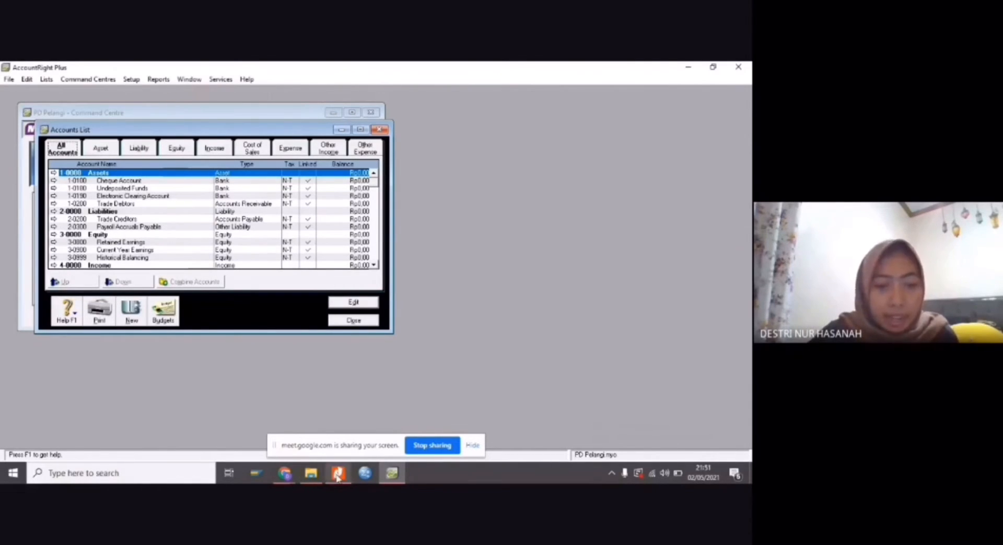
# Switch to the TUGAS 1 MYOB PDF in Nitro Pro and review the Daftar Akun account codes for assets, liabilities and equity
pyautogui.moveTo(337, 476)
pyautogui.click(335, 439)
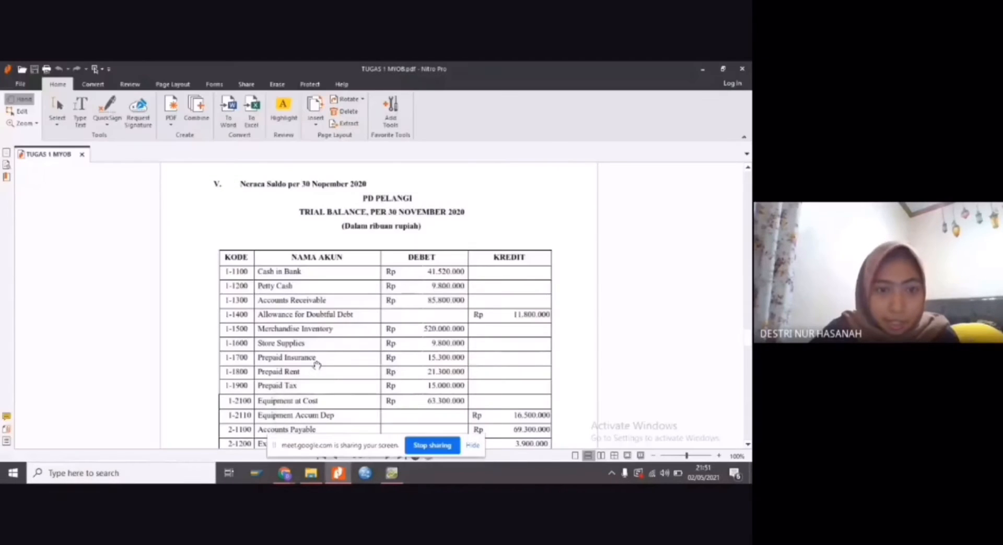
pyautogui.scroll(5, 316, 362)
pyautogui.scroll(10, 317, 363)
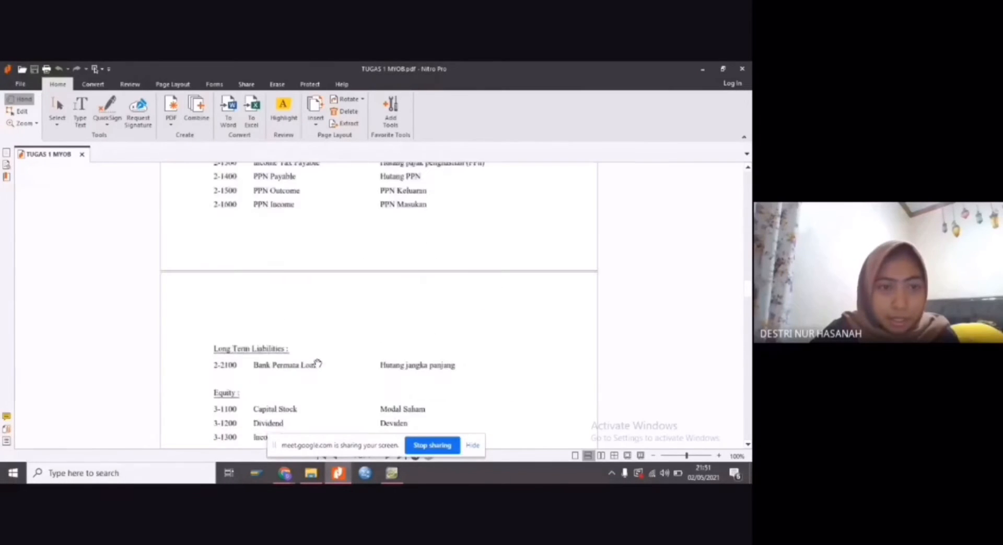
pyautogui.scroll(3, 317, 363)
pyautogui.scroll(-2, 317, 363)
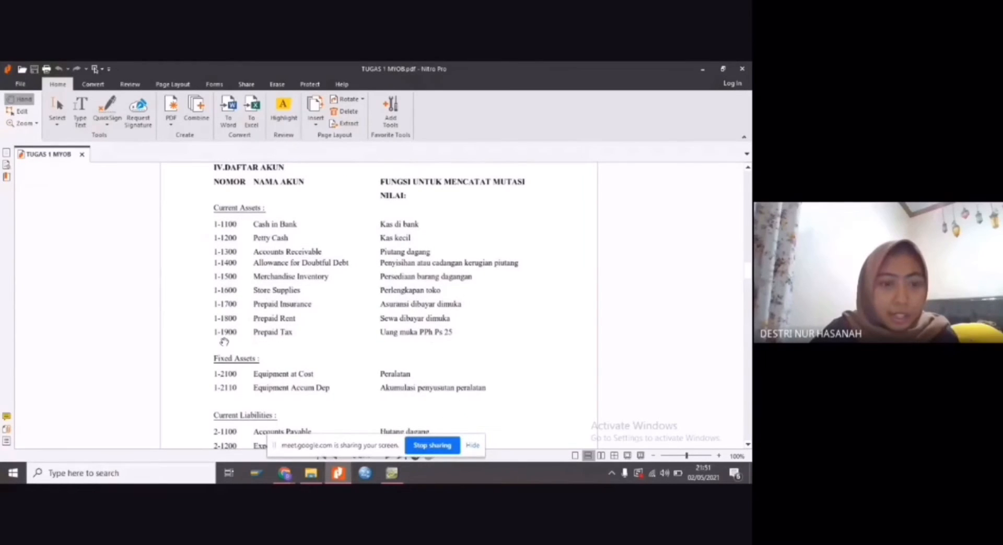
pyautogui.scroll(-3, 219, 317)
pyautogui.scroll(-9, 280, 363)
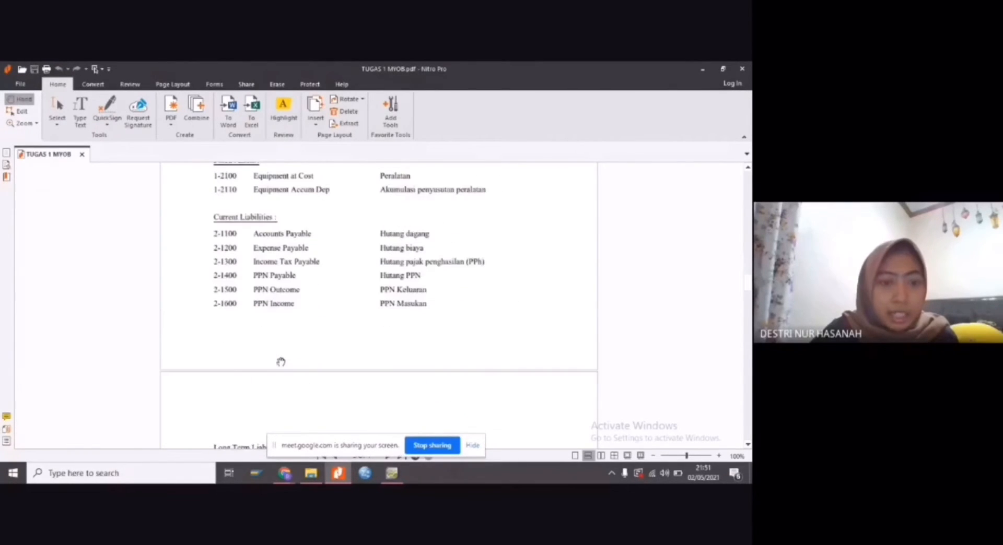
pyautogui.scroll(-2, 237, 386)
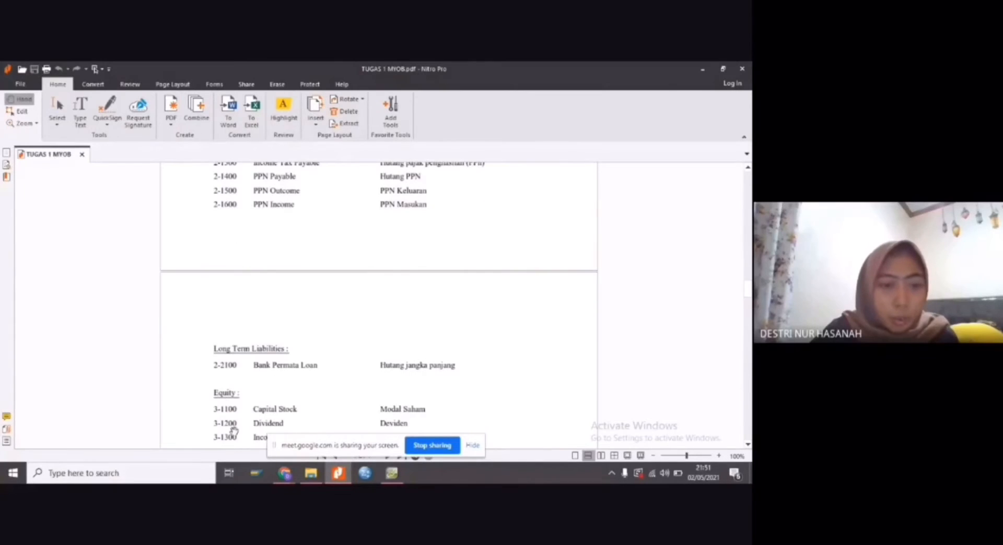
pyautogui.scroll(12, 345, 337)
pyautogui.scroll(2, 364, 329)
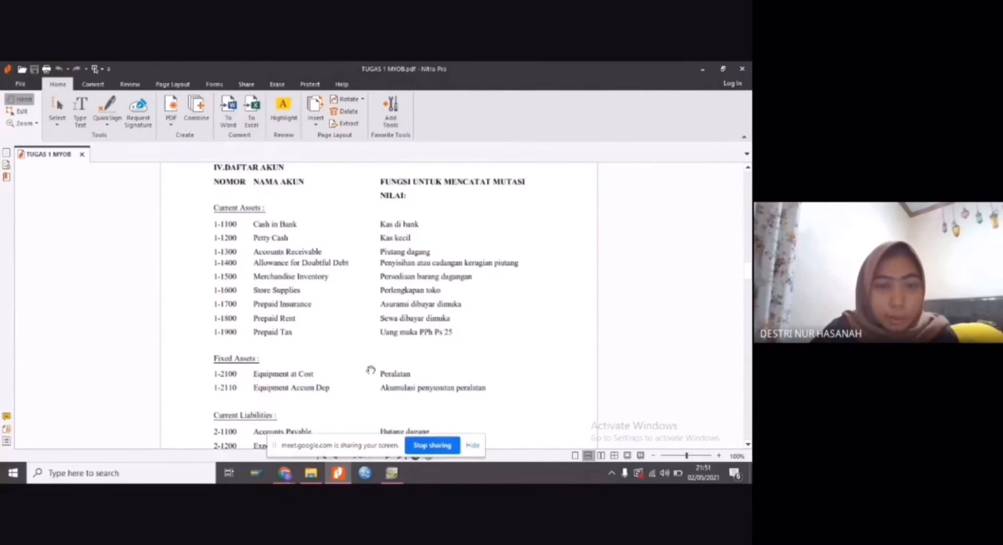
pyautogui.scroll(-3, 369, 371)
# Back in AccountRight Plus, create a new account from the PDF's list with number 1-1100 and name Cash In Bank
pyautogui.moveTo(396, 476)
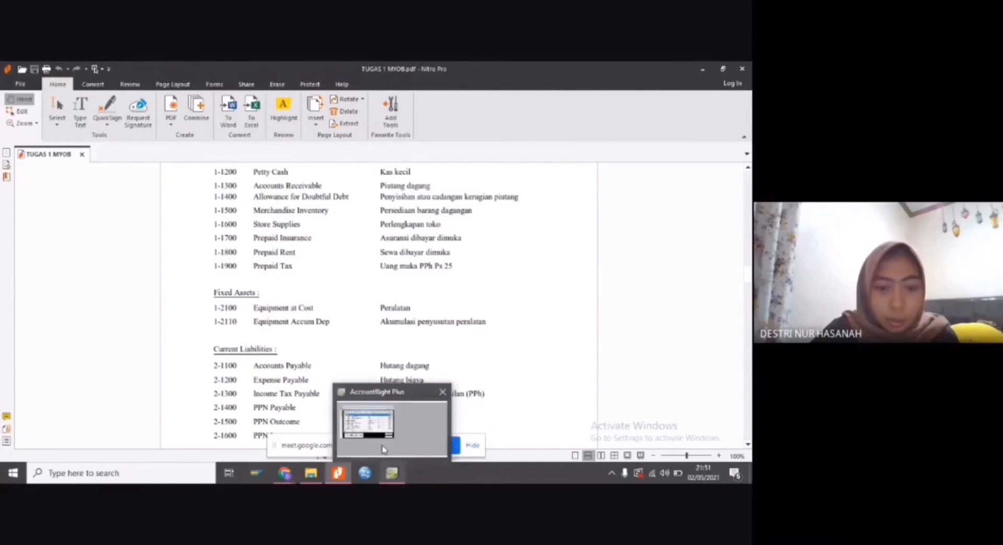
pyautogui.click(381, 429)
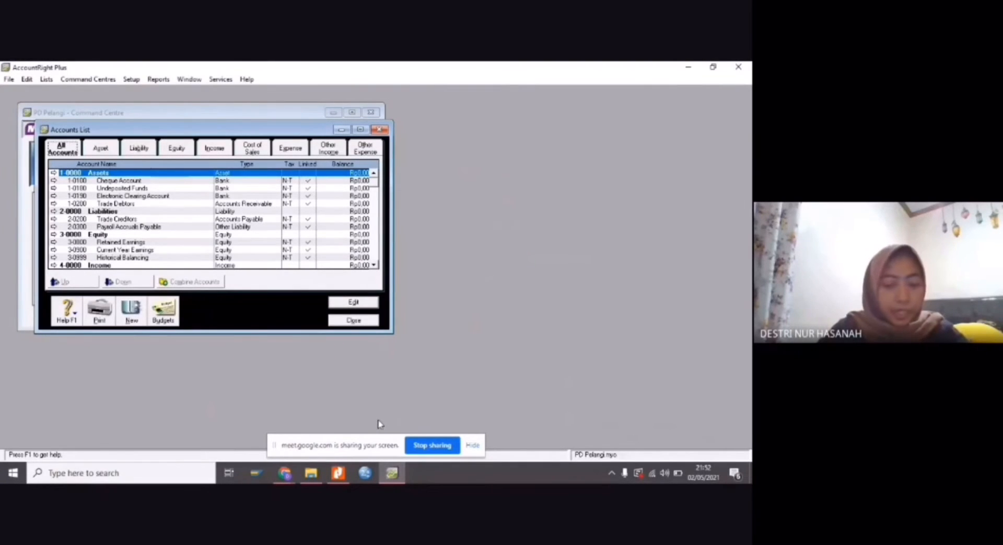
pyautogui.click(138, 319)
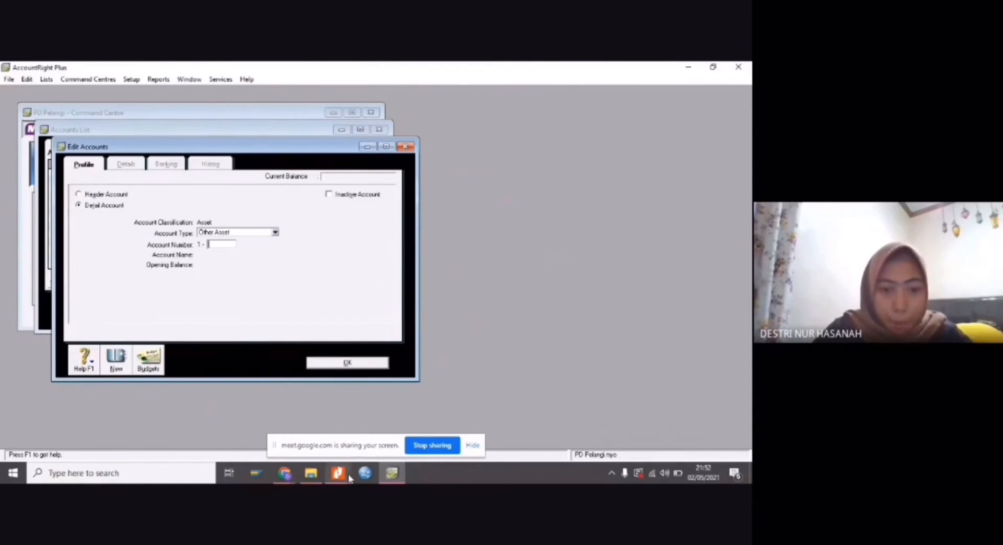
pyautogui.moveTo(338, 470)
pyautogui.click(349, 450)
pyautogui.scroll(3, 247, 306)
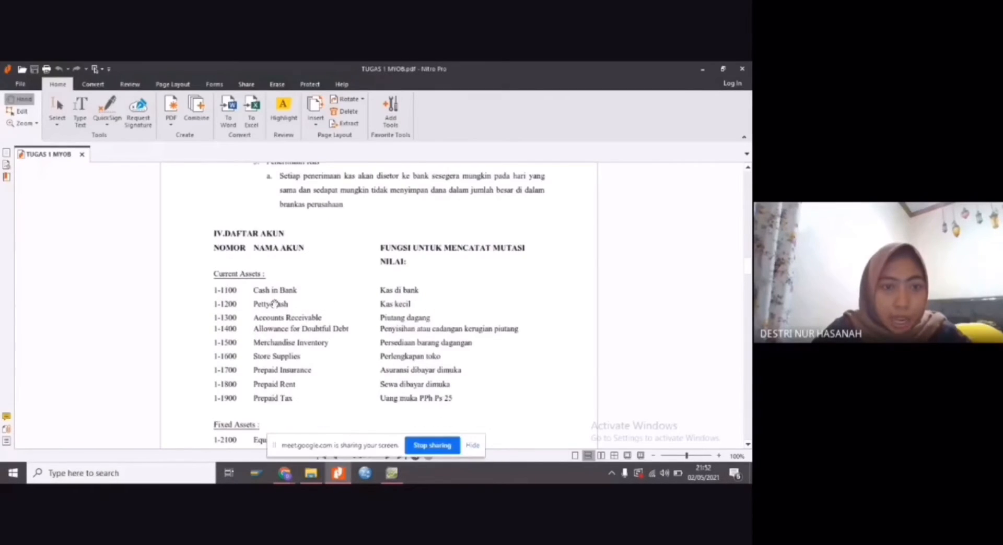
pyautogui.scroll(1, 248, 307)
pyautogui.scroll(-1, 256, 312)
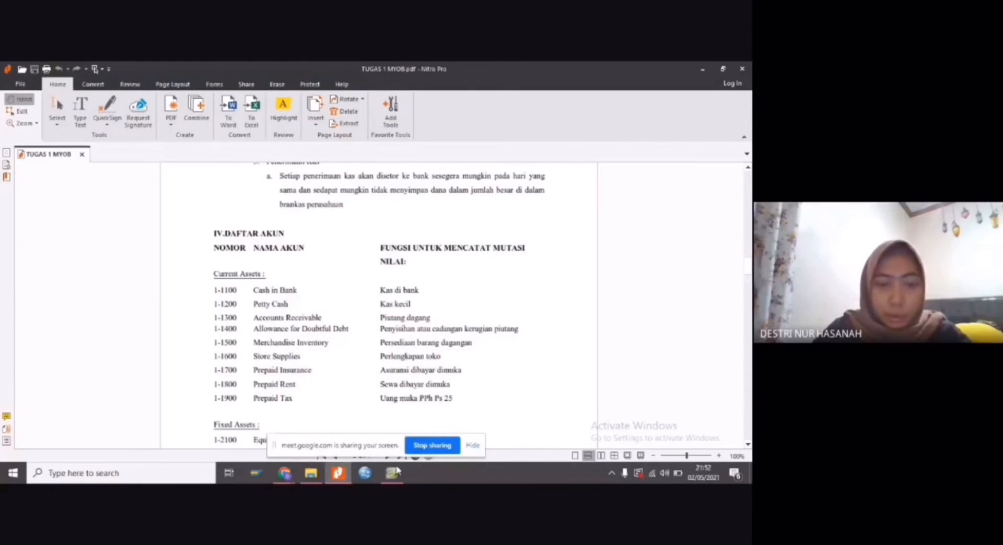
pyautogui.click(398, 480)
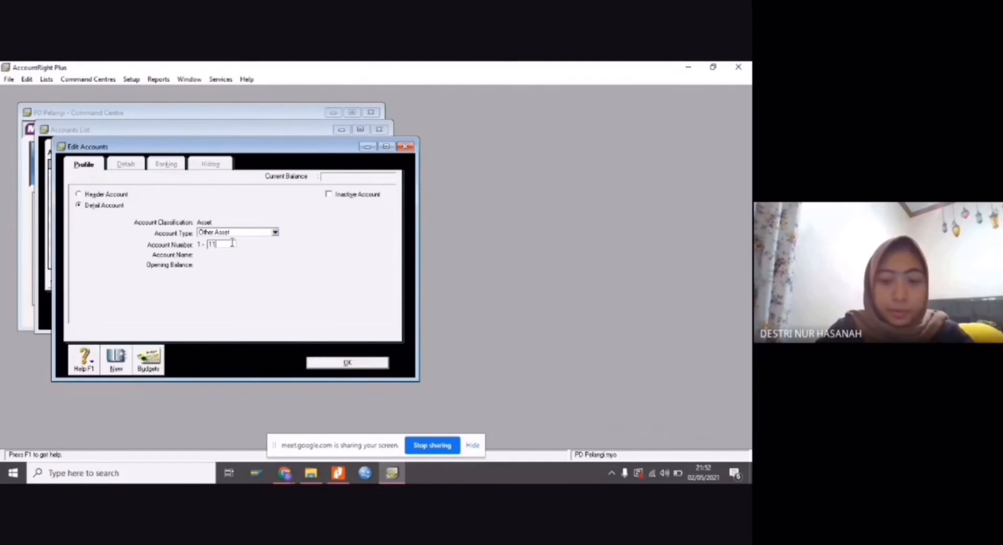
pyautogui.press('Tab')
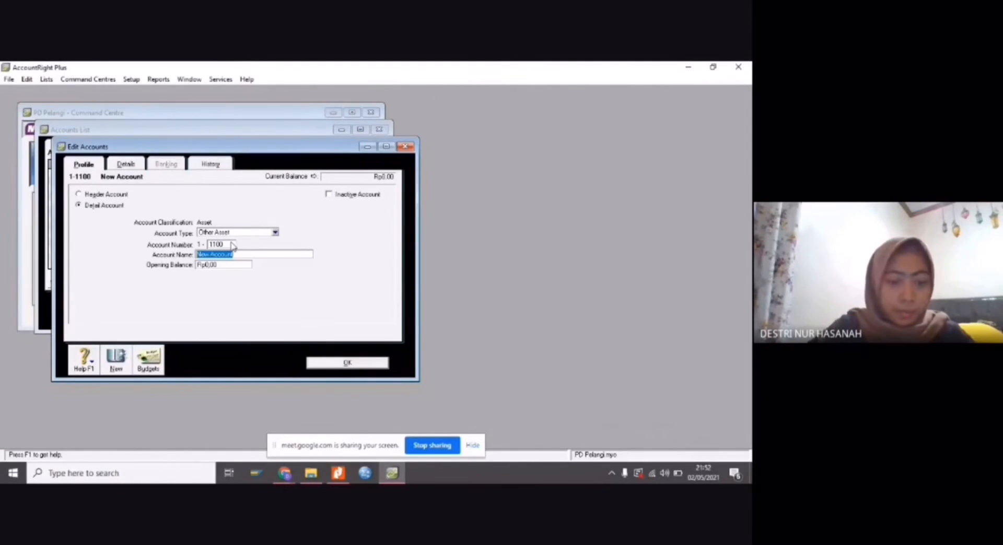
pyautogui.write('Cash In Bank')
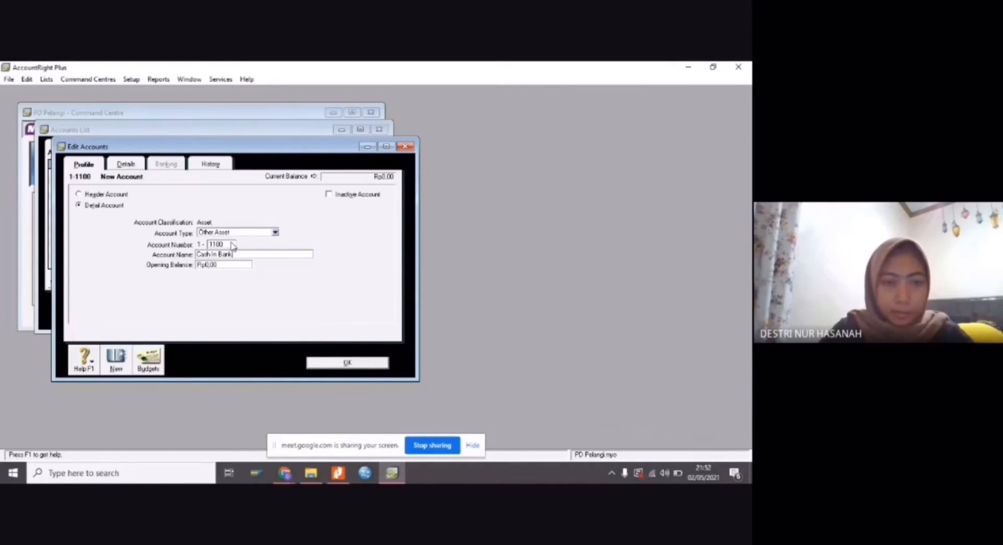
# Set the Cash In Bank account's type to Bank and save the account
pyautogui.click(275, 232)
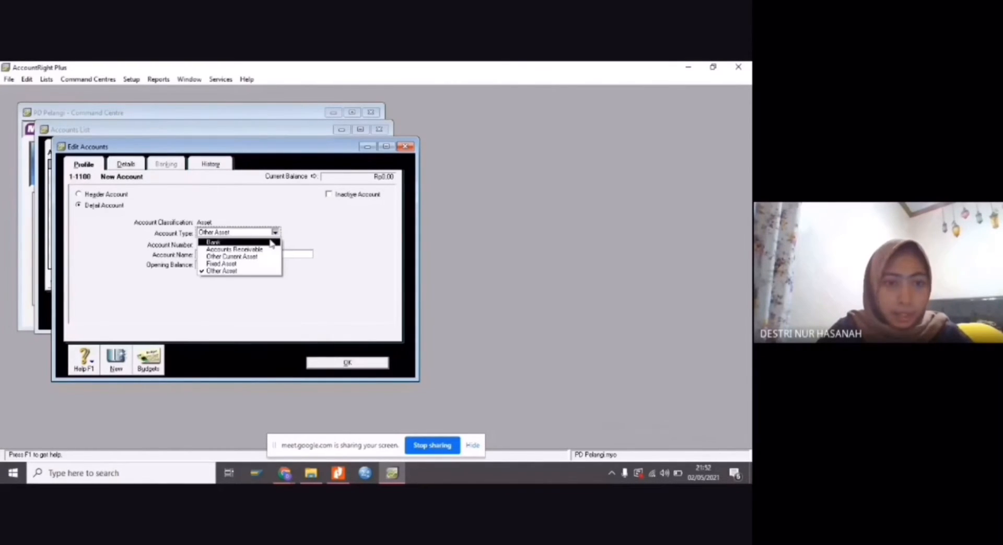
pyautogui.click(272, 243)
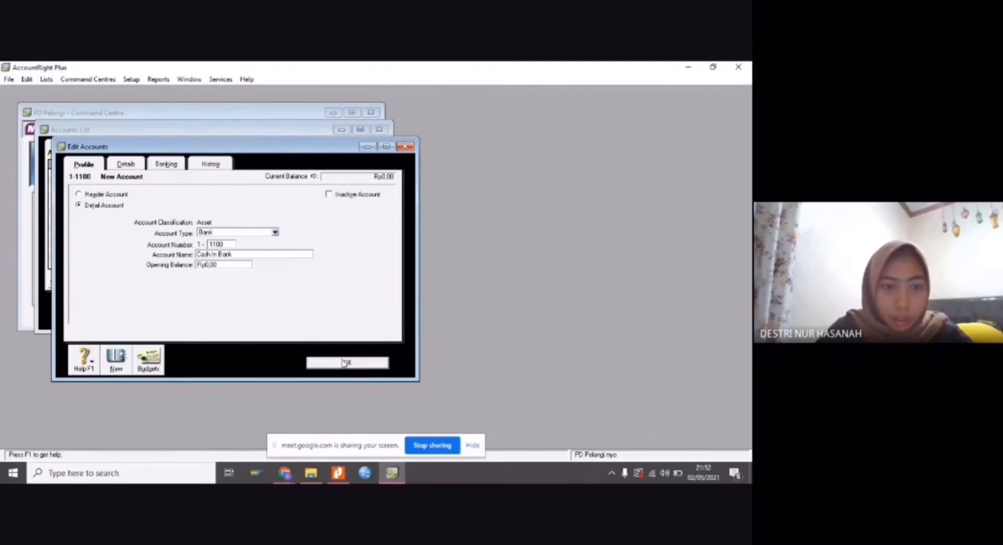
pyautogui.click(343, 362)
# Create the next account from the PDF's list as 1-1200 Petty Cash with account type Bank, and save it
pyautogui.click(143, 322)
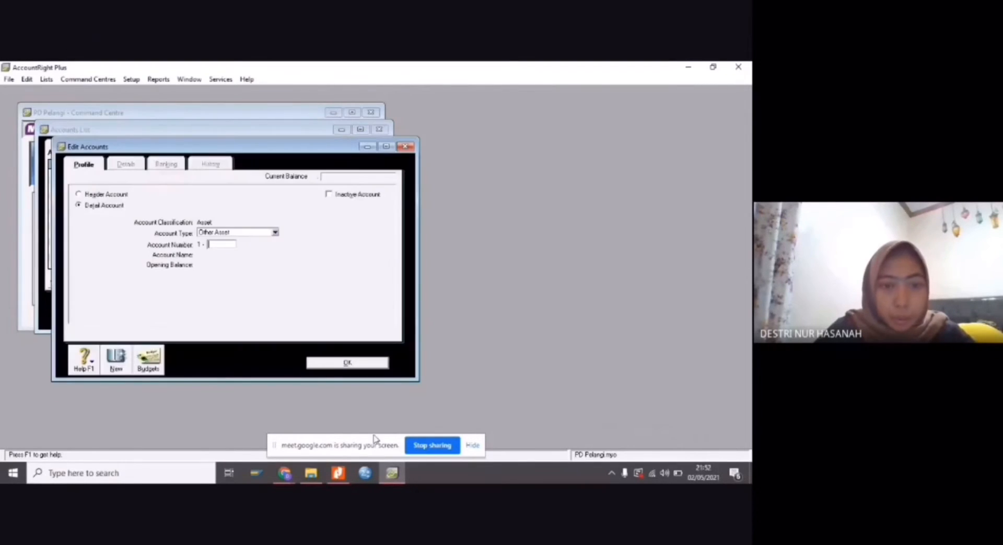
pyautogui.click(338, 473)
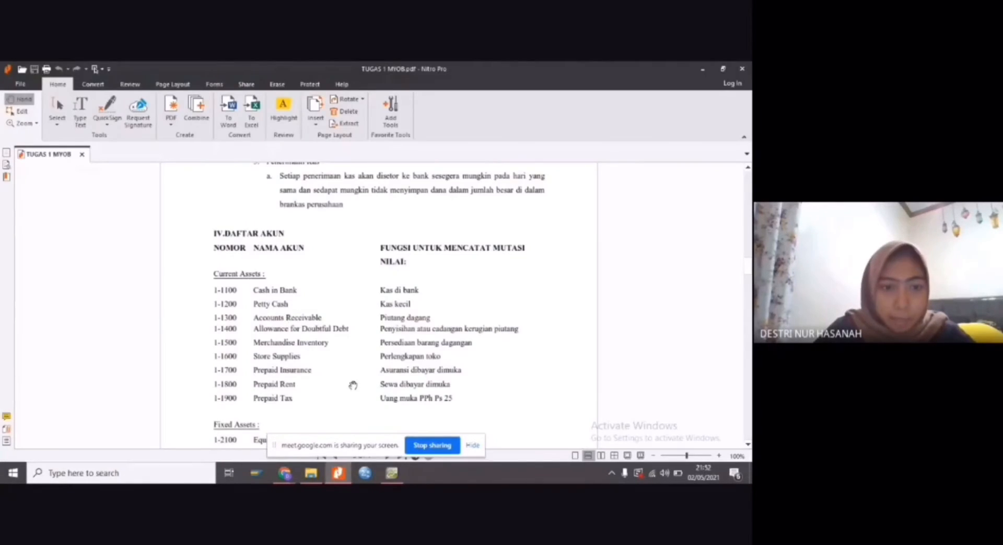
pyautogui.click(363, 413)
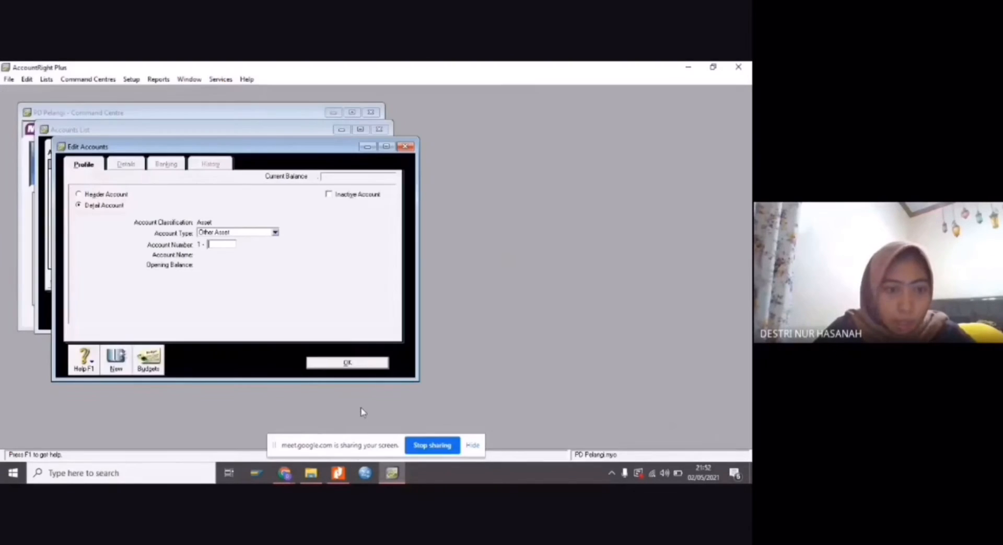
pyautogui.write('120')
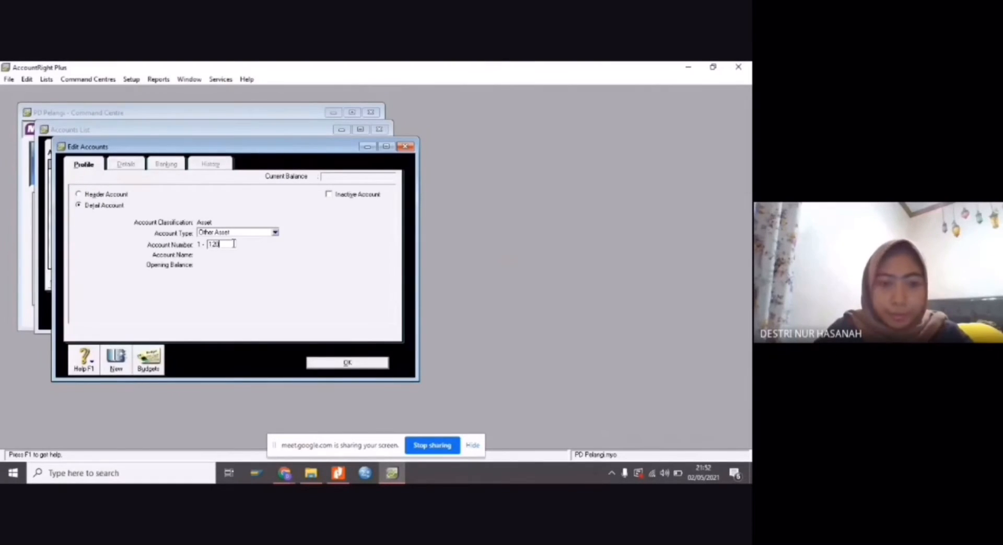
pyautogui.write('0')
pyautogui.press('Tab')
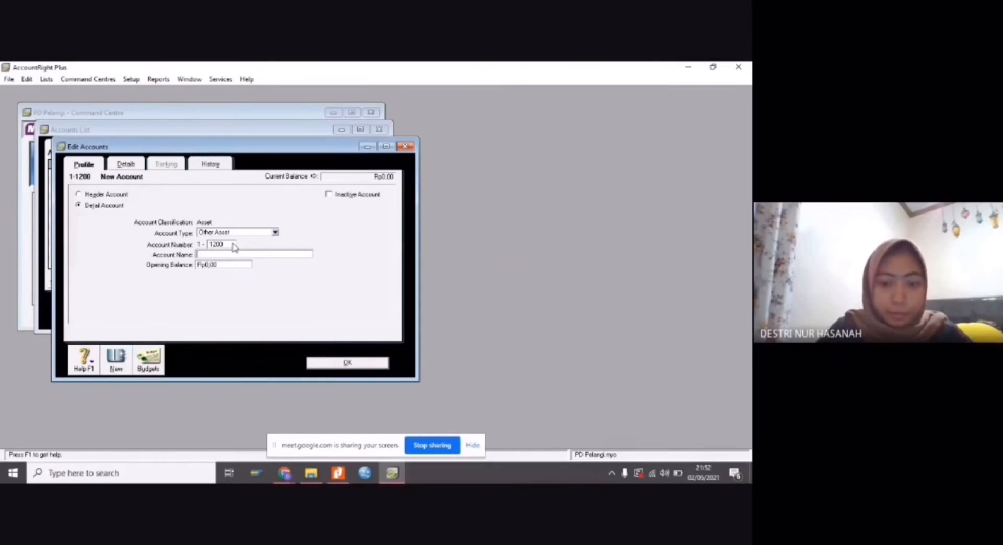
pyautogui.write('Petty Cash')
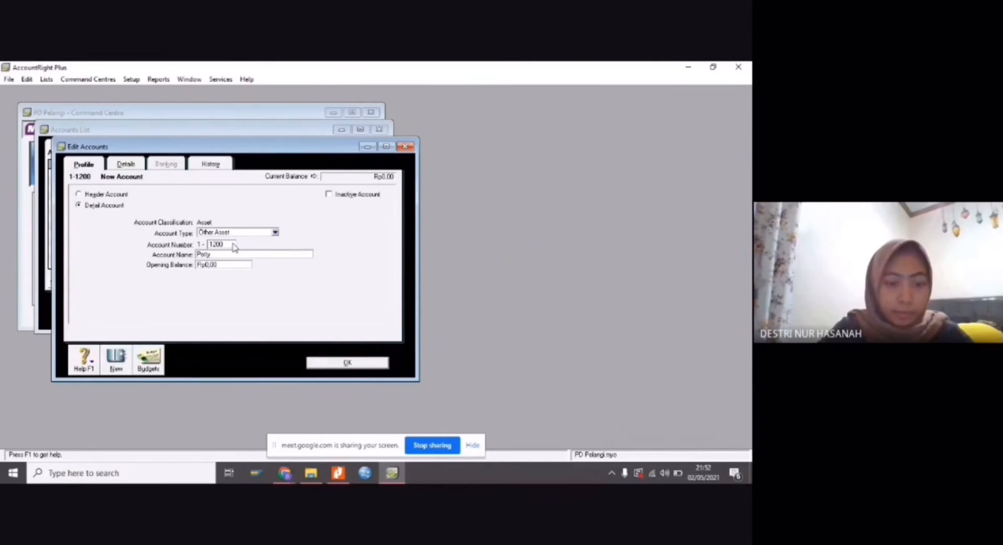
pyautogui.click(275, 232)
pyautogui.click(264, 242)
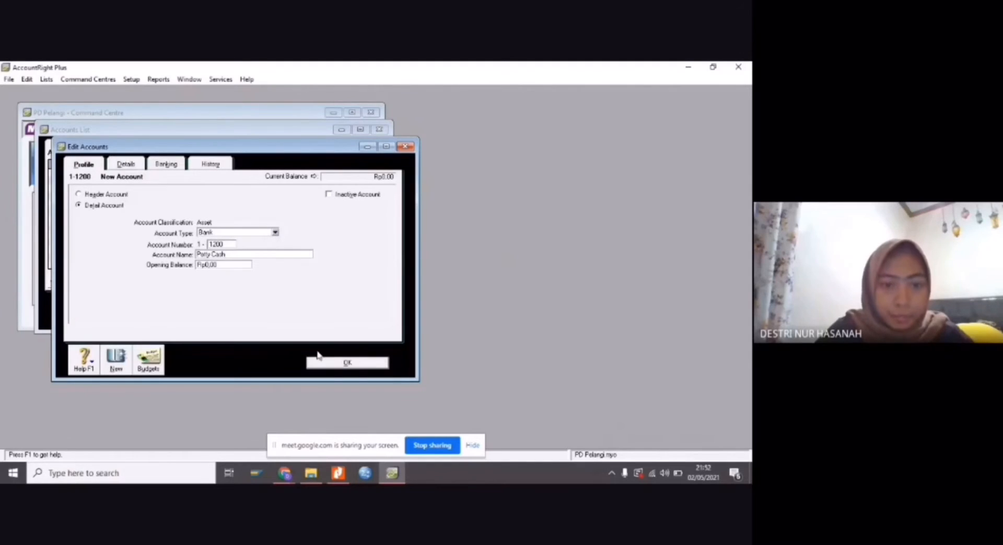
pyautogui.click(324, 362)
# Create the next account from the PDF's list as 1-1300 Account Receivable with account type Accounts Receivable, and save it
pyautogui.click(131, 311)
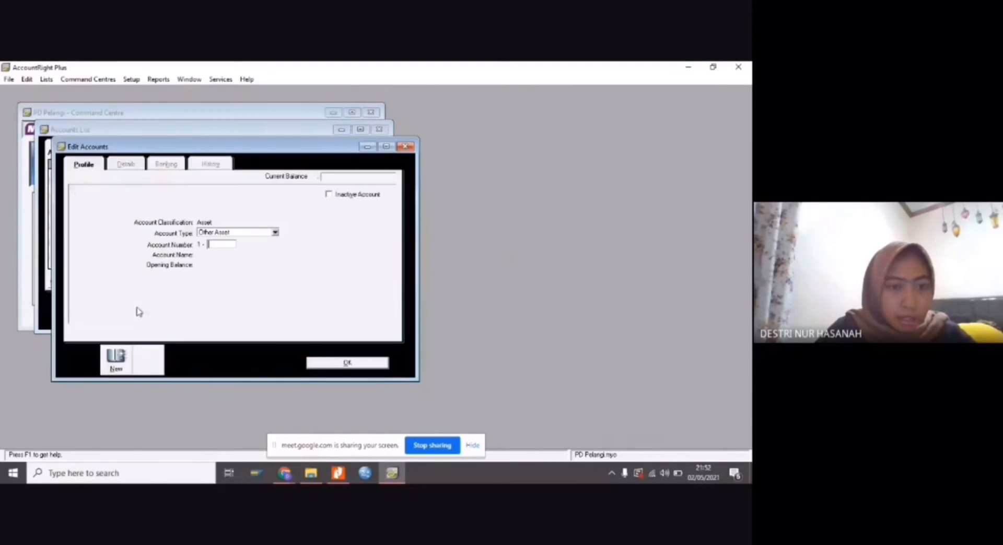
pyautogui.click(338, 473)
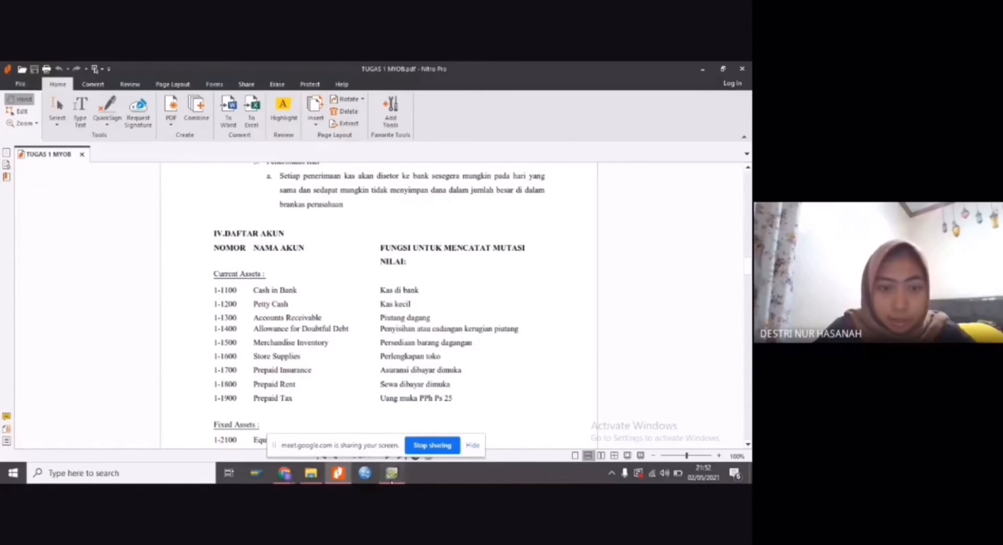
pyautogui.click(392, 473)
pyautogui.write('1300')
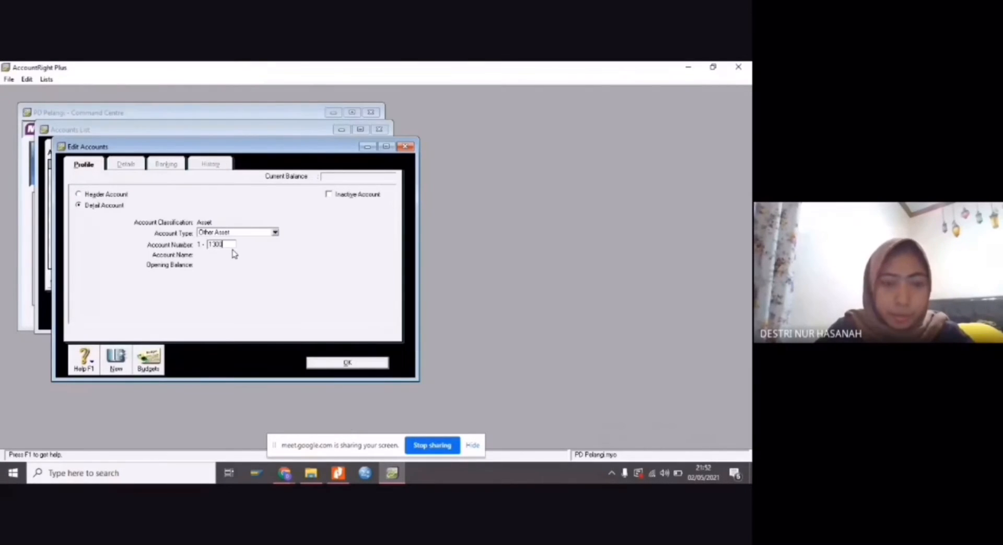
pyautogui.press('Tab')
pyautogui.write('A')
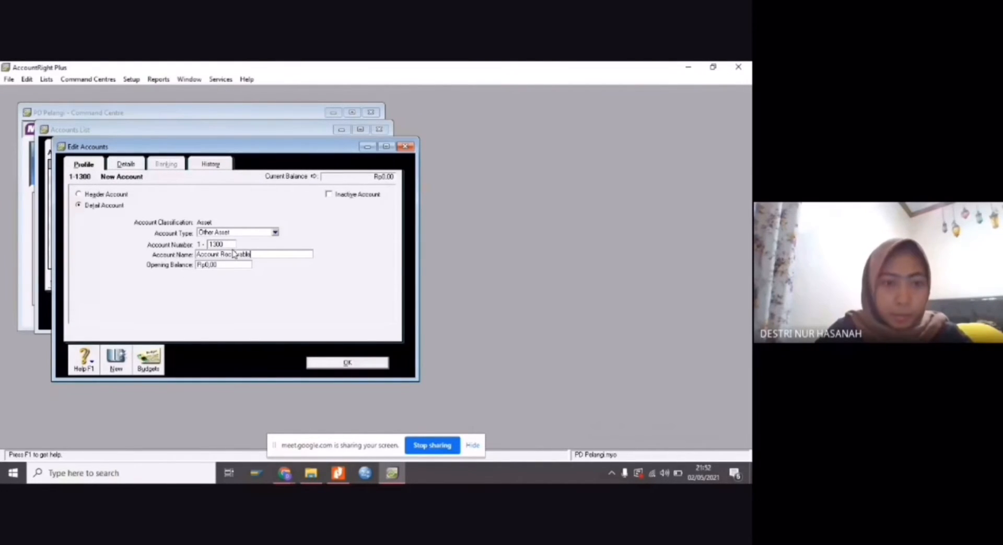
pyautogui.click(275, 232)
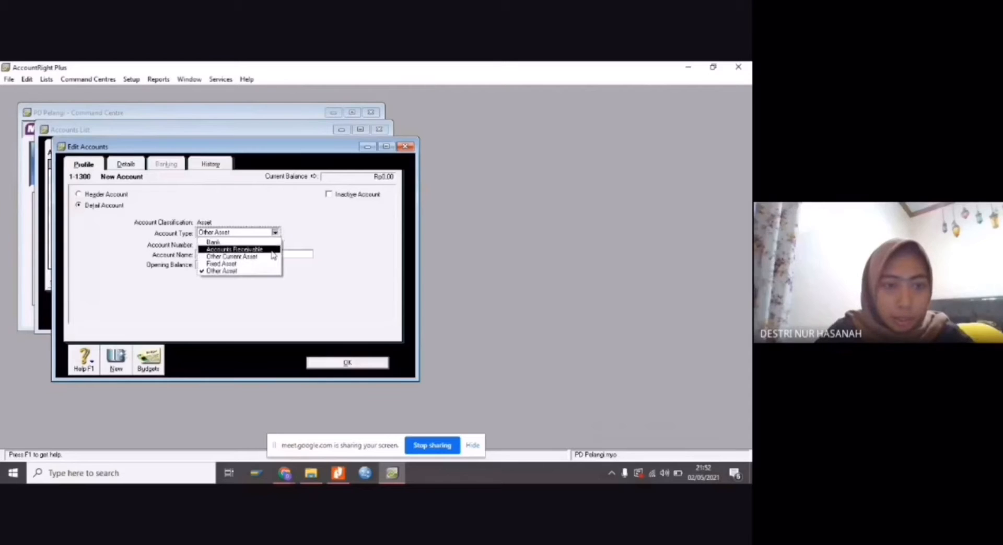
pyautogui.click(271, 250)
pyautogui.click(340, 362)
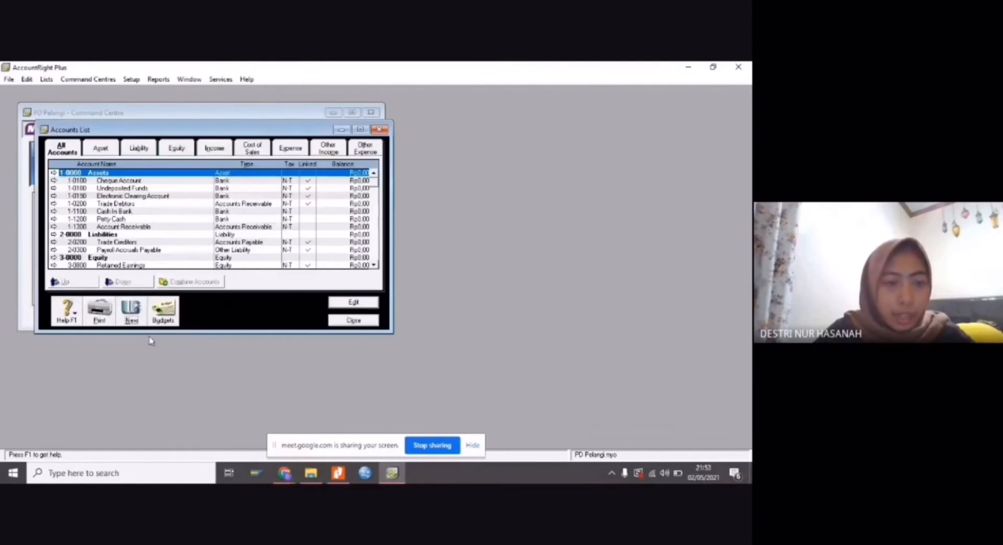
# Start another new account, then switch to the TUGAS 1 MYOB PDF in Nitro Pro and review the remaining Daftar Akun accounts
pyautogui.click(135, 316)
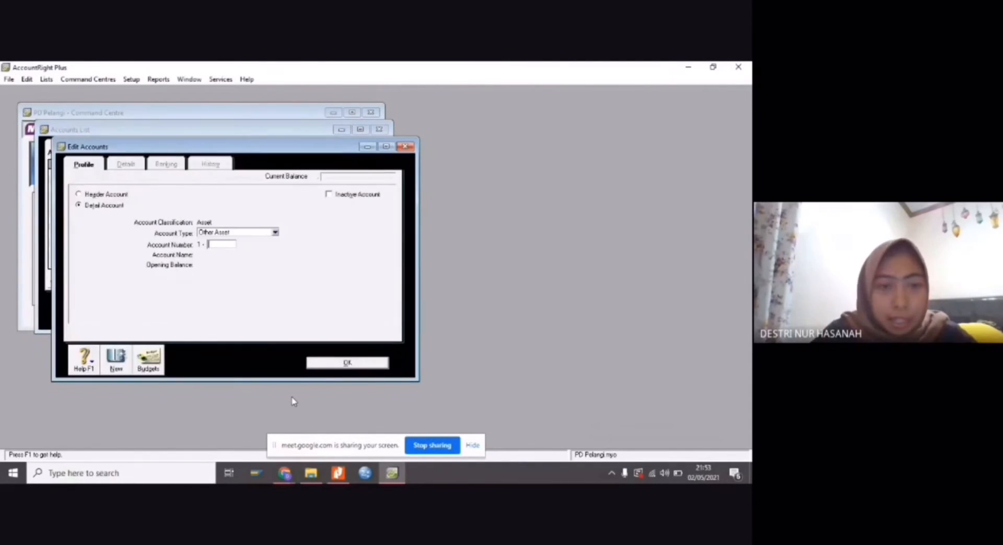
pyautogui.moveTo(338, 473)
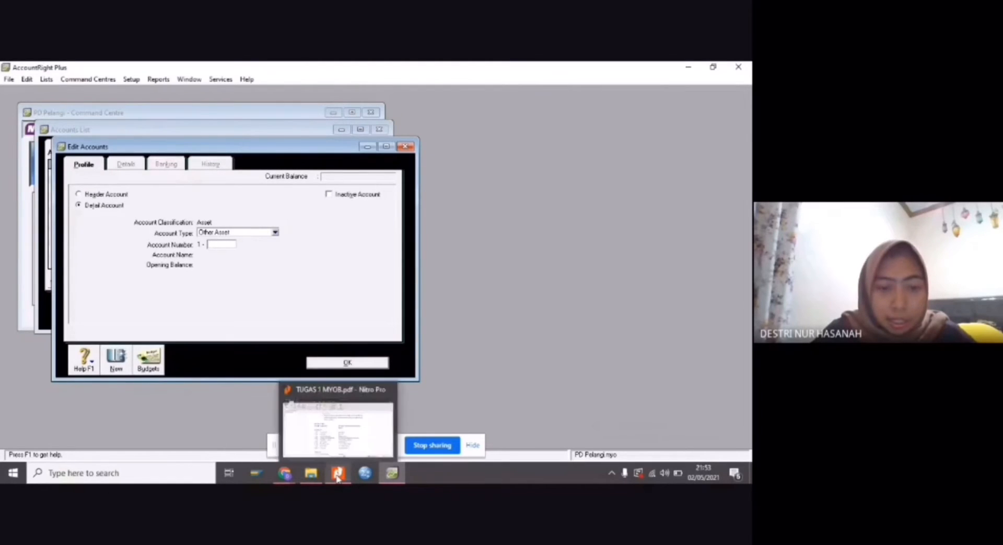
pyautogui.click(342, 452)
pyautogui.scroll(-5, 427, 352)
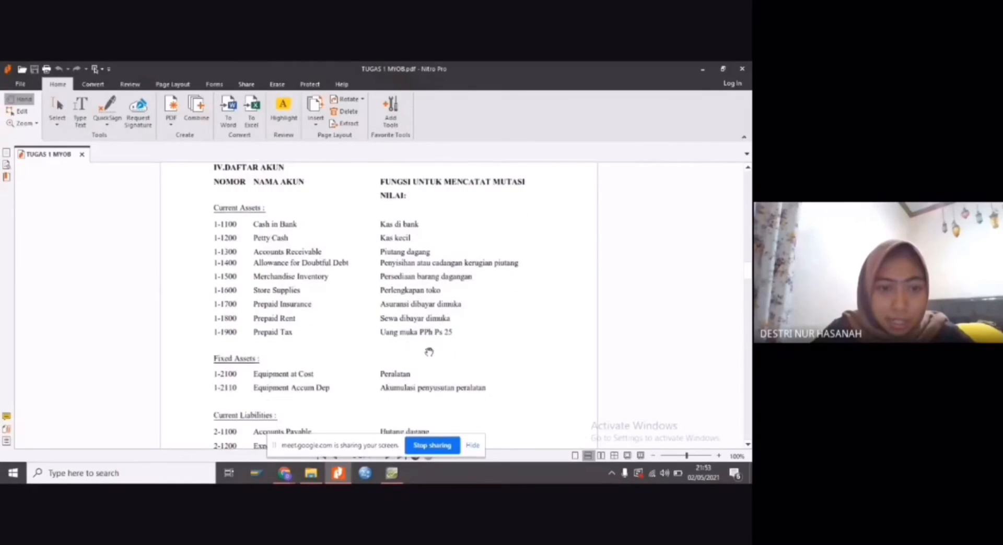
pyautogui.scroll(-15, 429, 352)
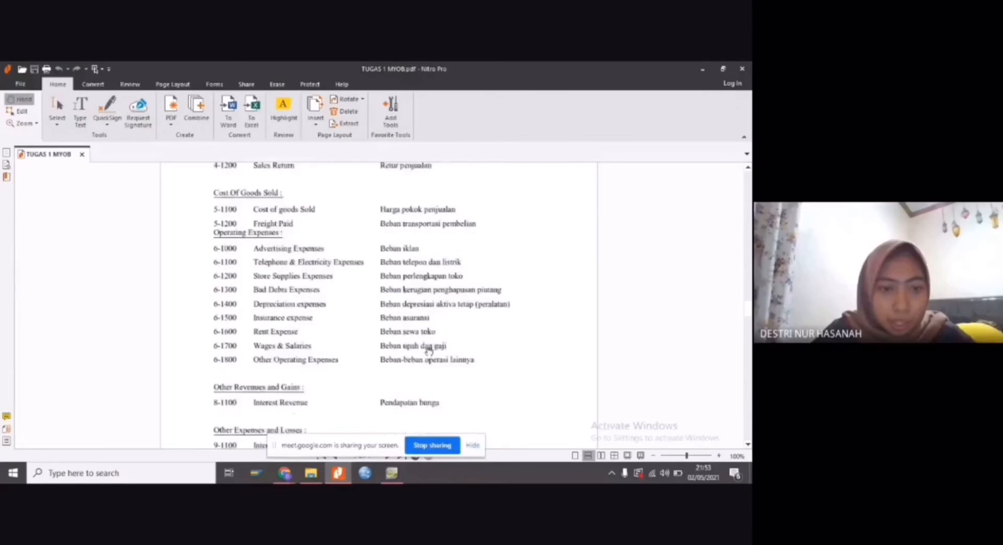
pyautogui.scroll(-5, 429, 352)
pyautogui.scroll(2, 429, 352)
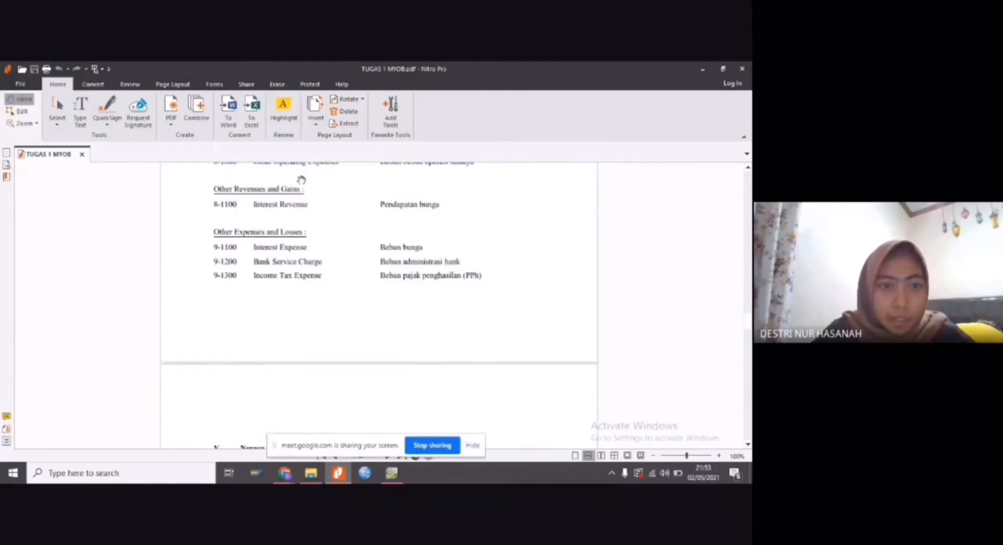
pyautogui.scroll(9, 365, 244)
pyautogui.scroll(5, 376, 264)
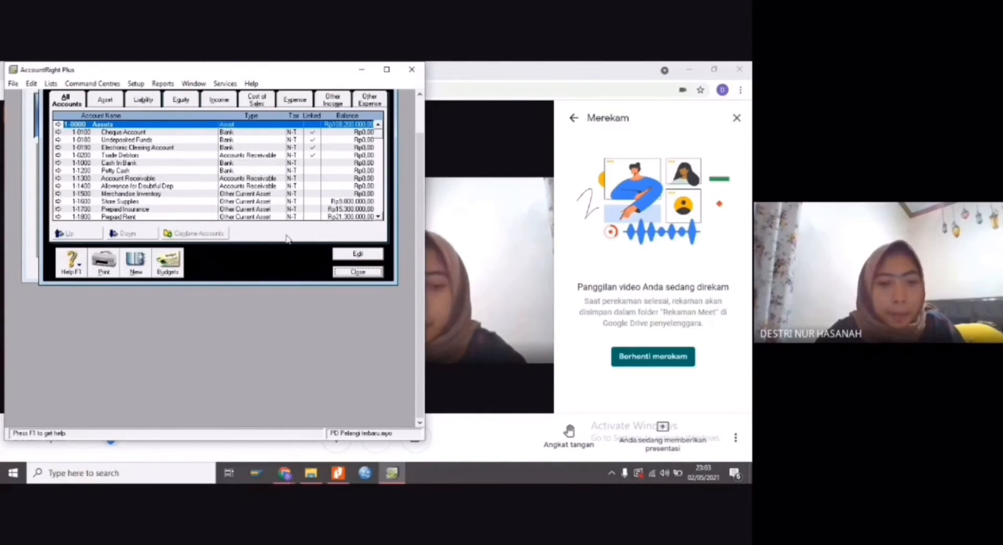
# Close the Accounts List and open the setup for account opening balances
pyautogui.click(358, 272)
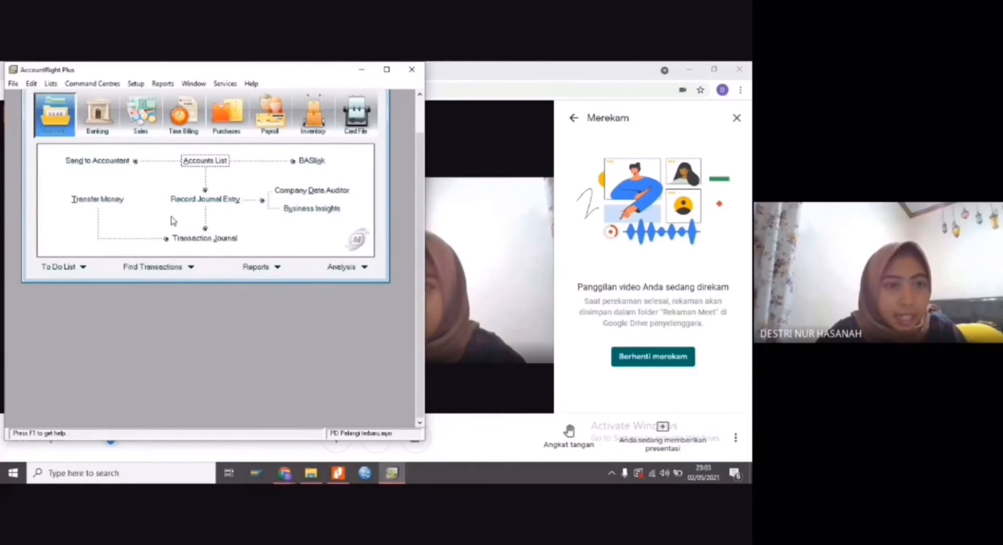
pyautogui.click(137, 83)
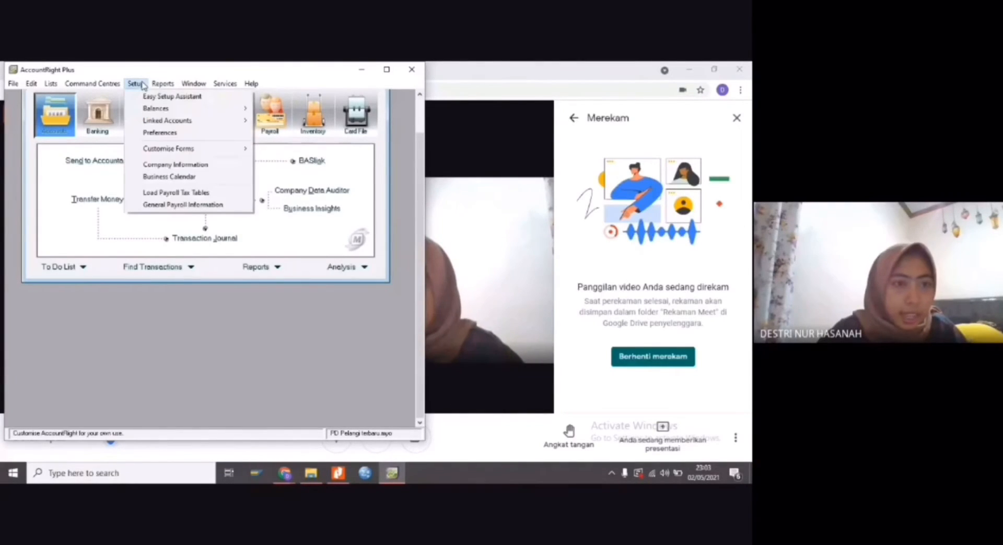
pyautogui.moveTo(158, 109)
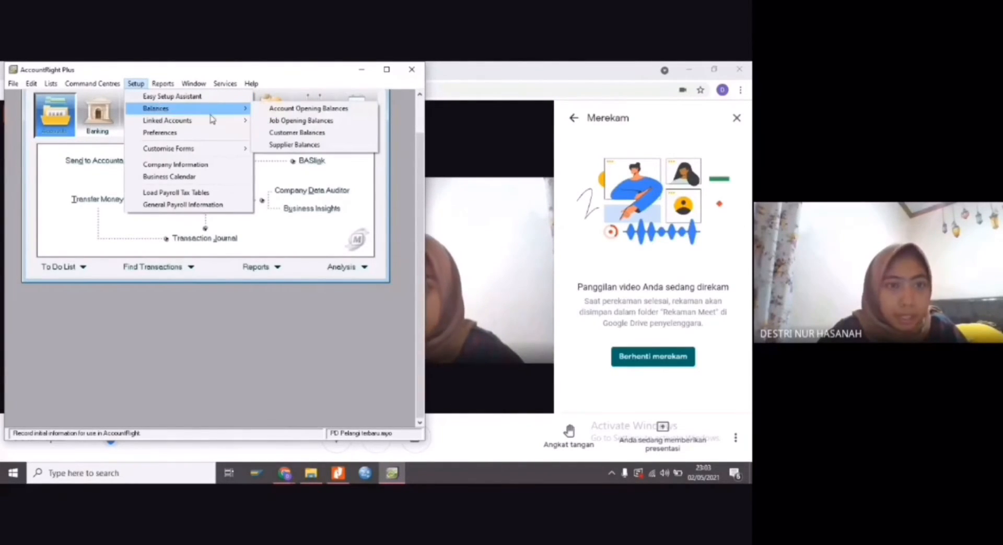
pyautogui.click(271, 108)
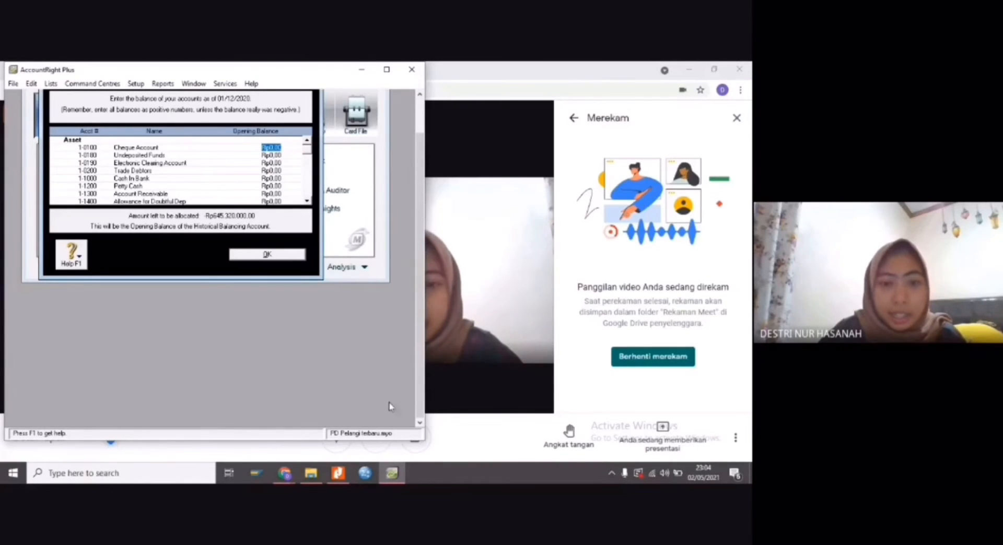
# Bring up the trial balance in the TUGAS 1 MYOB PDF and set Cash In Bank's opening balance to 41.520.000
pyautogui.moveTo(338, 472)
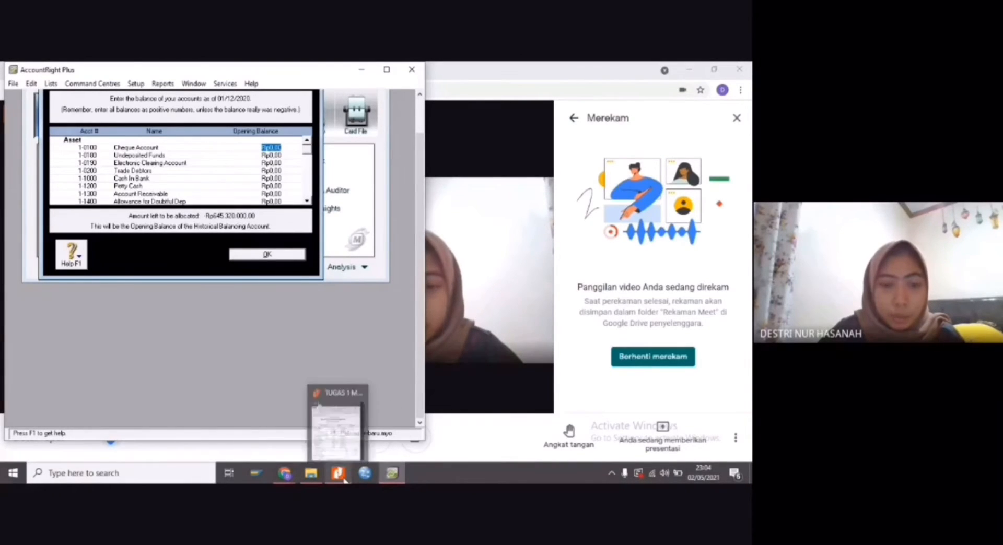
pyautogui.click(337, 433)
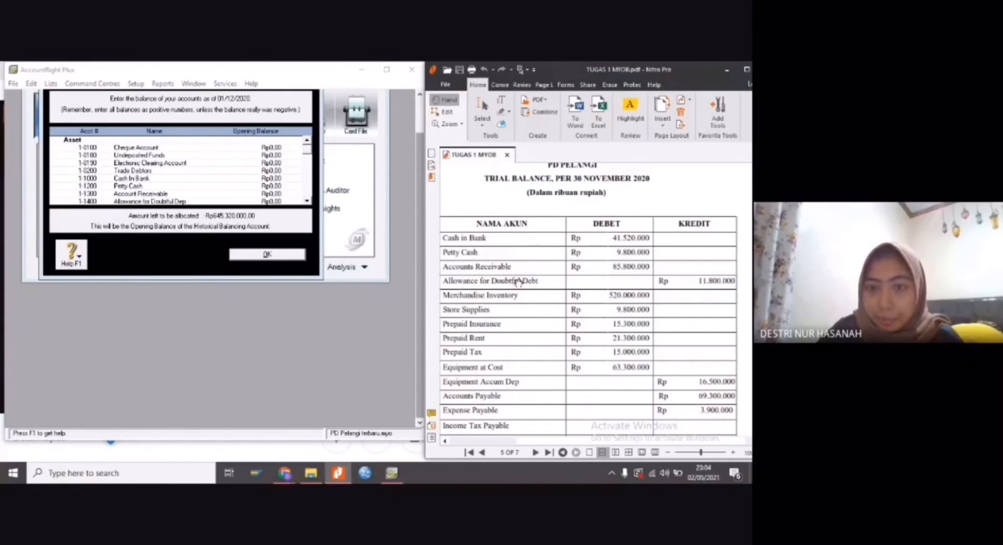
pyautogui.scroll(-1, 517, 282)
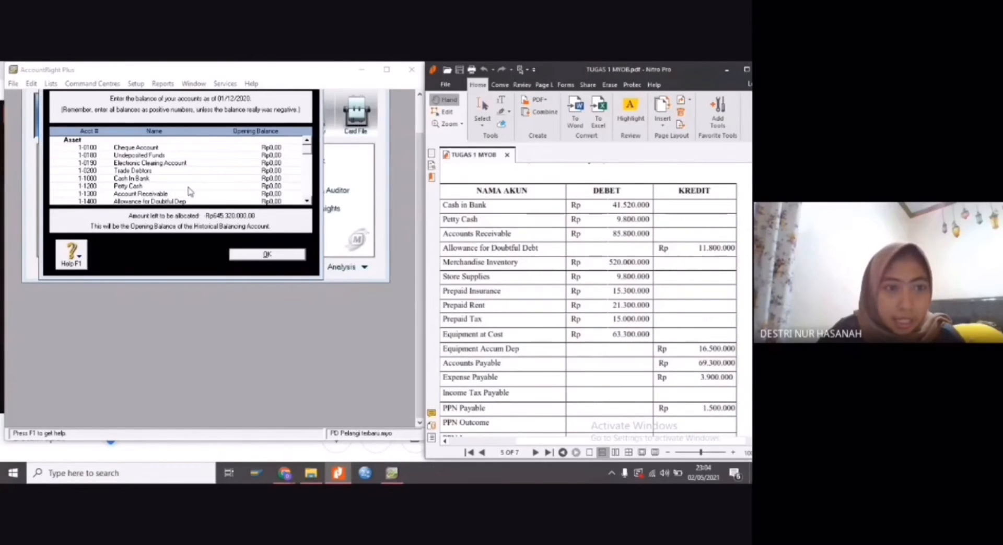
pyautogui.click(266, 178)
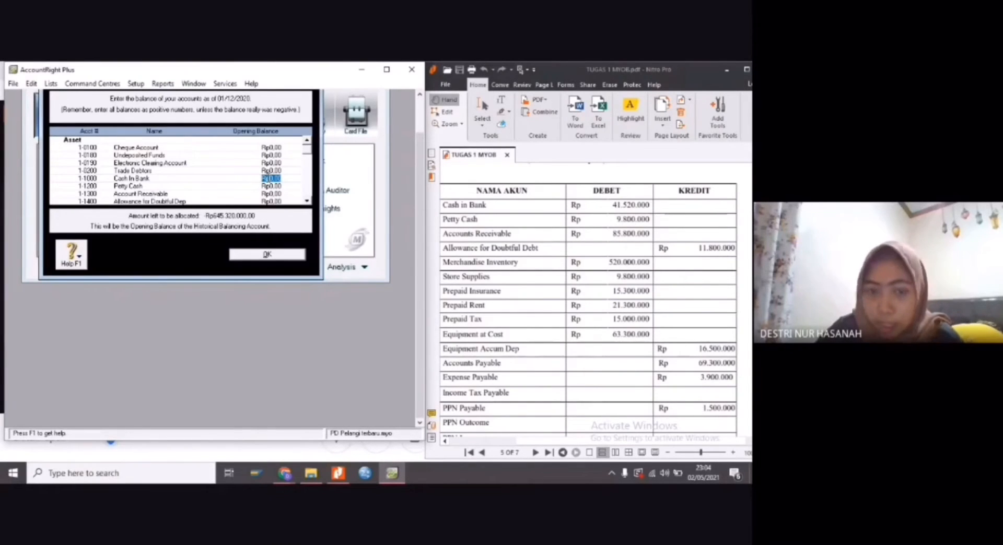
pyautogui.write('41')
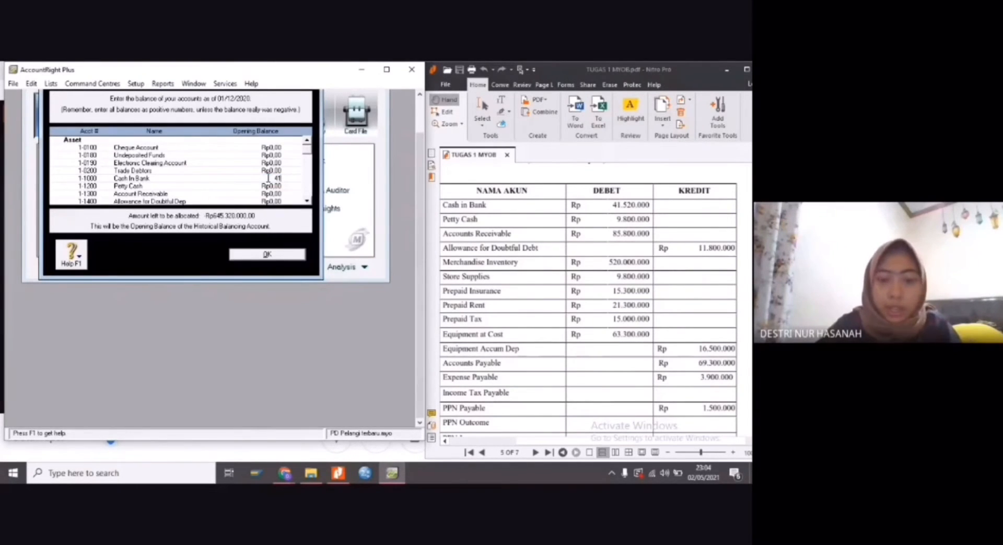
pyautogui.write('.520')
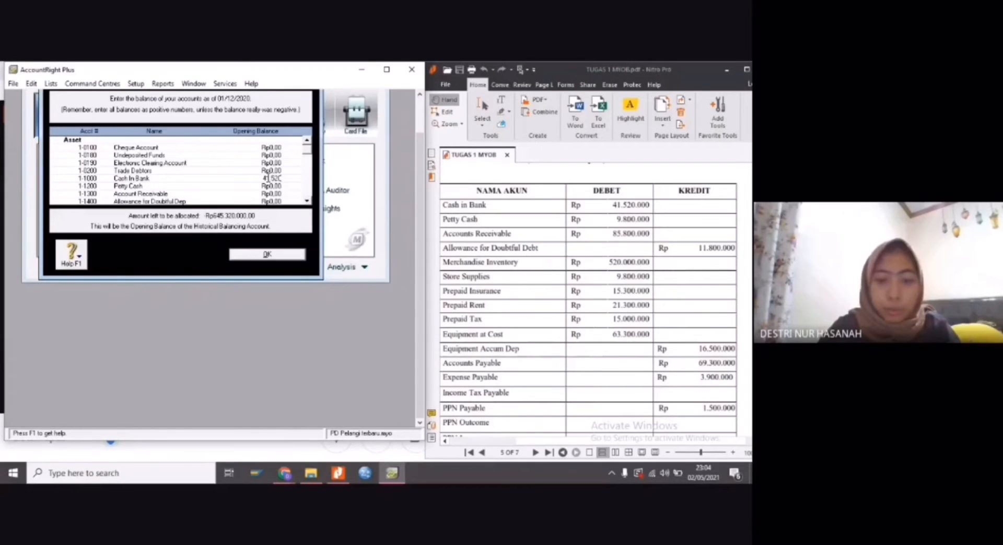
pyautogui.write('.000')
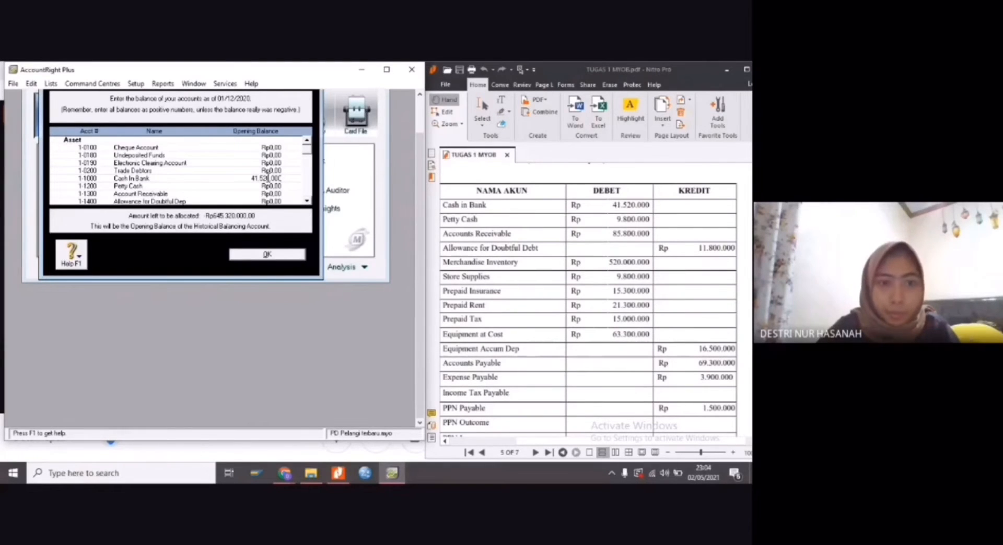
pyautogui.press('Tab')
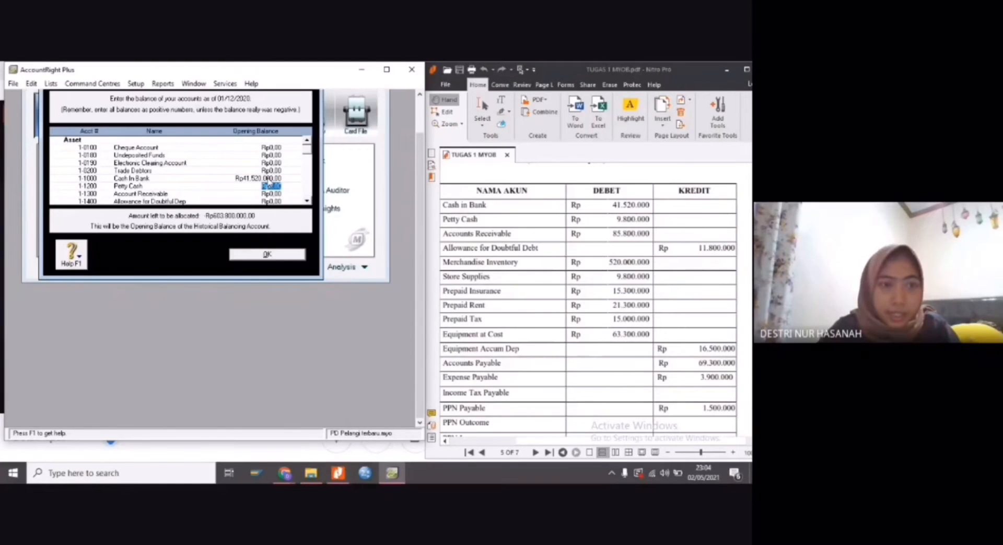
# Set the opening balances of Petty Cash to 9.800.000 and Account Receivable to 85.800.000
pyautogui.write('9')
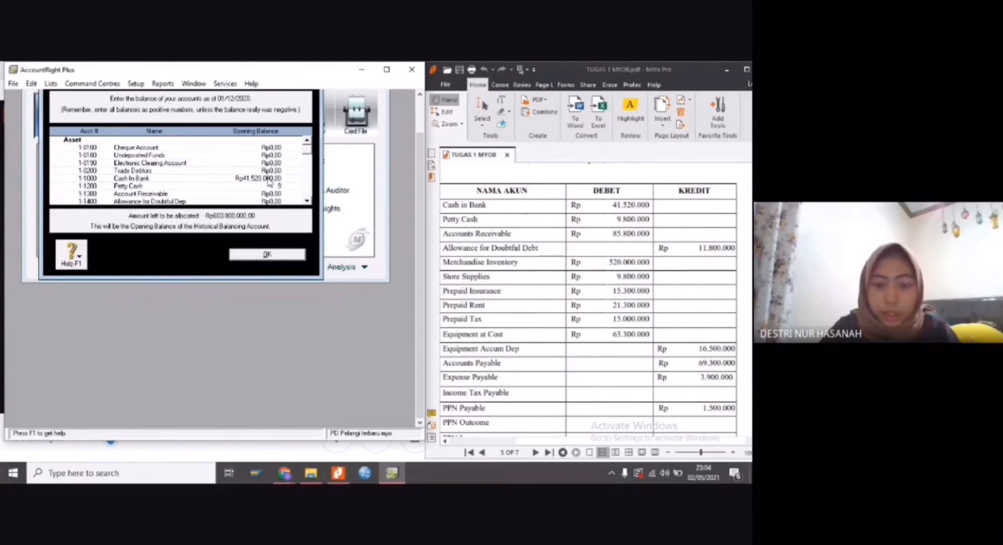
pyautogui.write('.800.0')
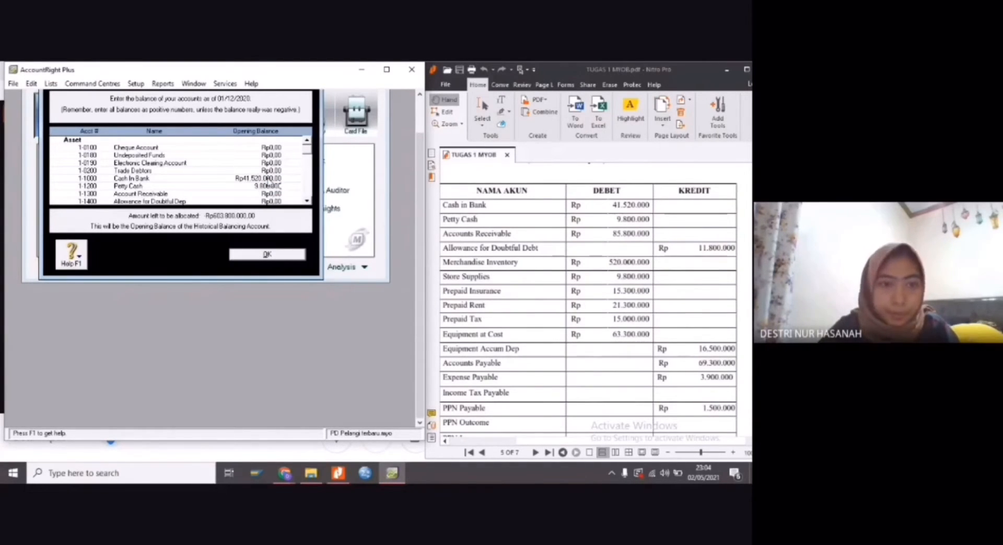
pyautogui.write('00')
pyautogui.press('Tab')
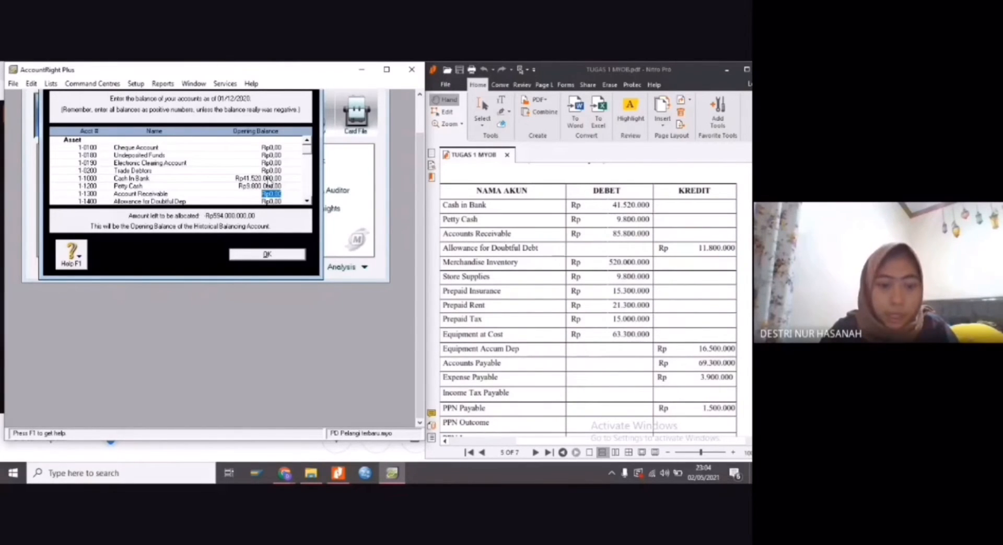
pyautogui.write('85')
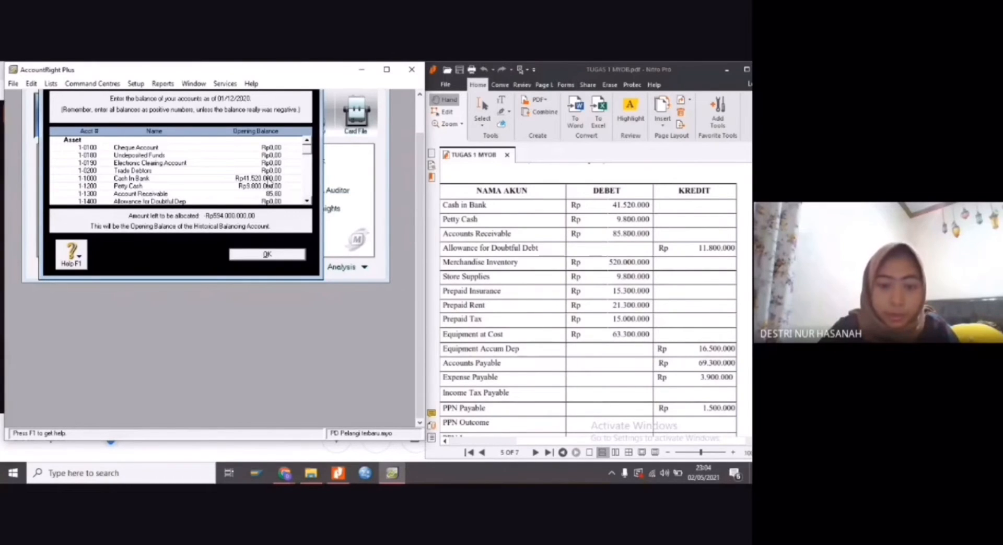
pyautogui.write('.800.000')
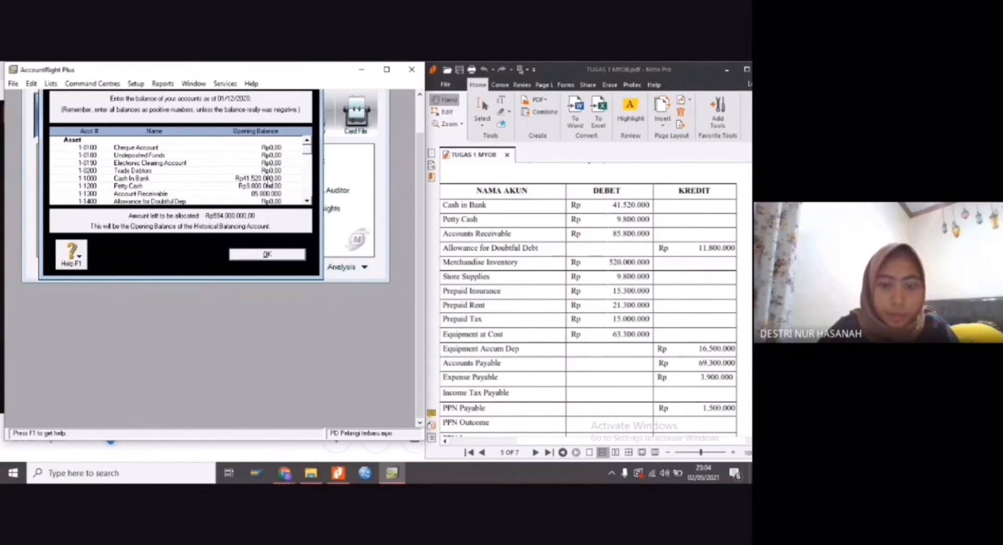
pyautogui.press('Tab')
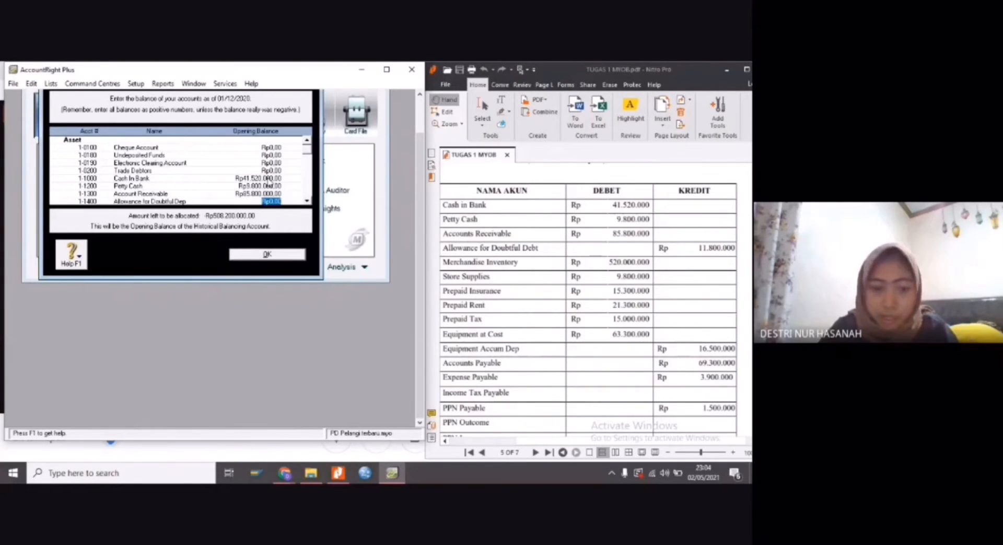
# Set the opening balances of Allowance for Doubtful Dep to -11.800.000 and Merchandise Inventory to 520.000.000
pyautogui.write('-Rp11')
pyautogui.write('.800')
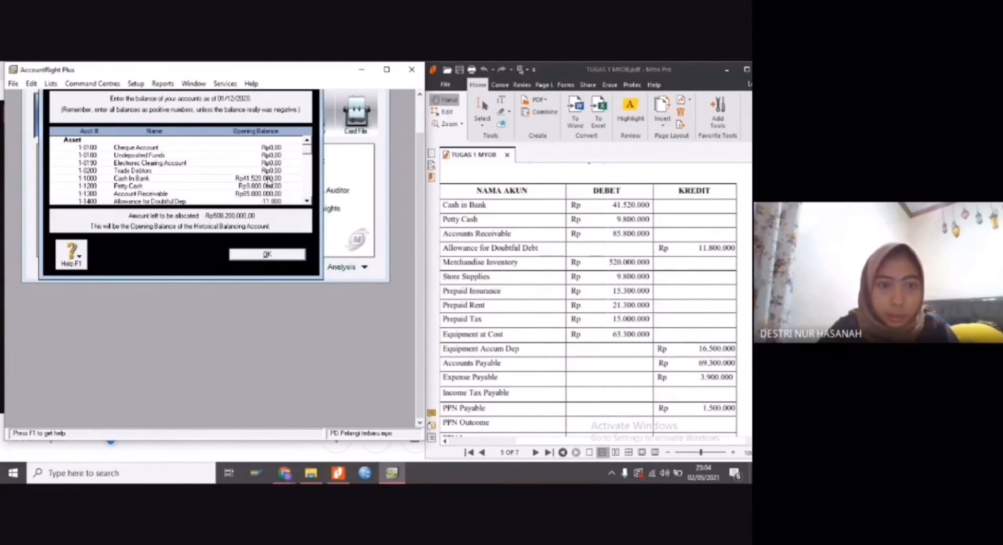
pyautogui.write('.000')
pyautogui.press('Tab')
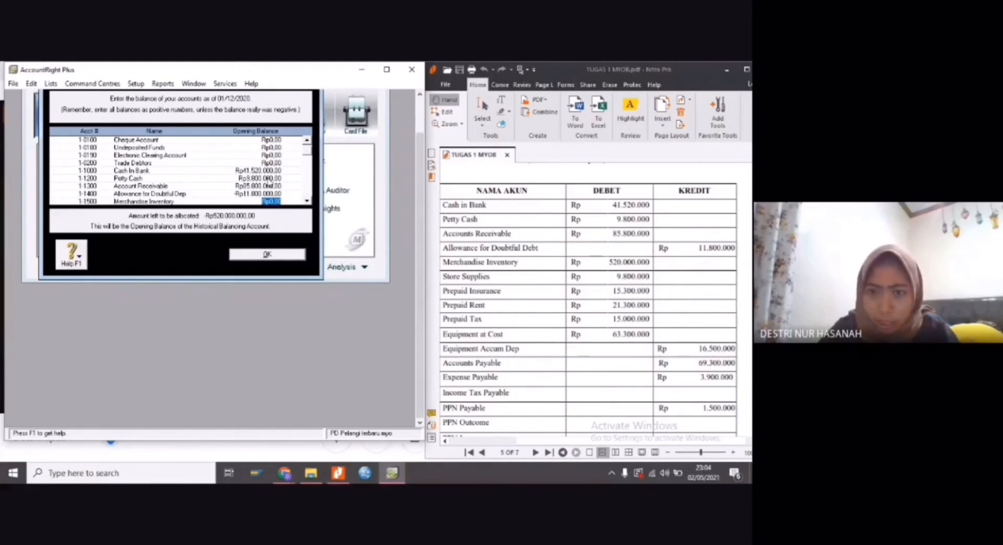
pyautogui.write('520')
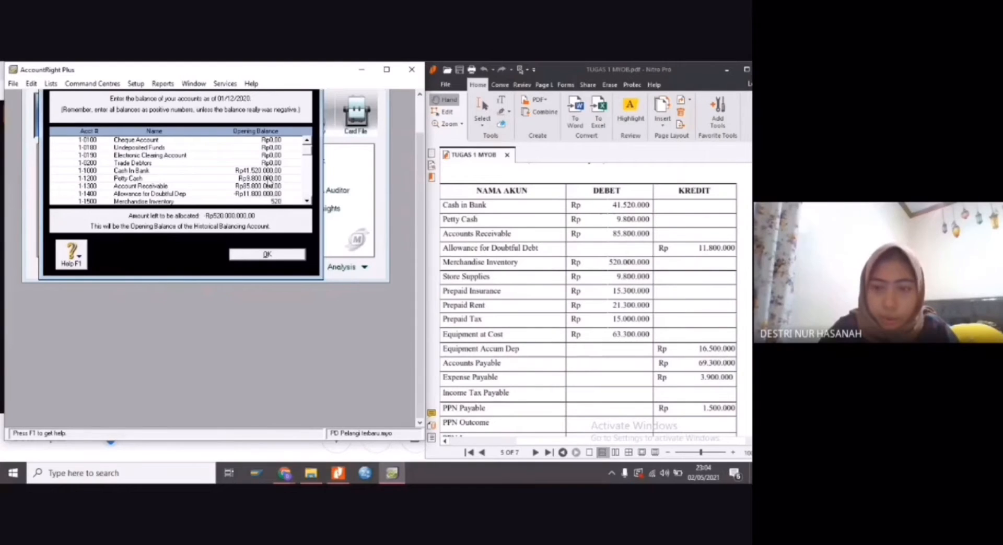
pyautogui.write('.000.00')
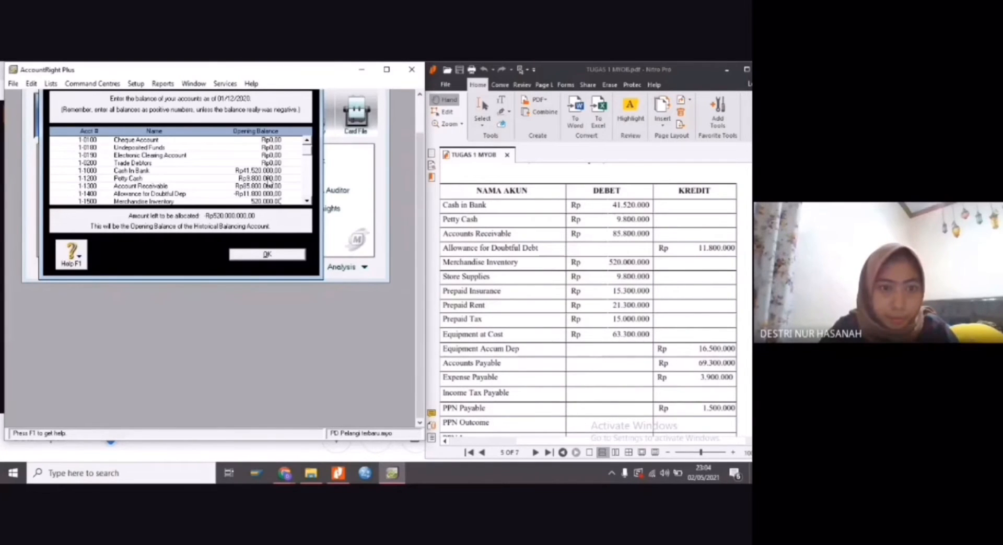
pyautogui.press('Tab')
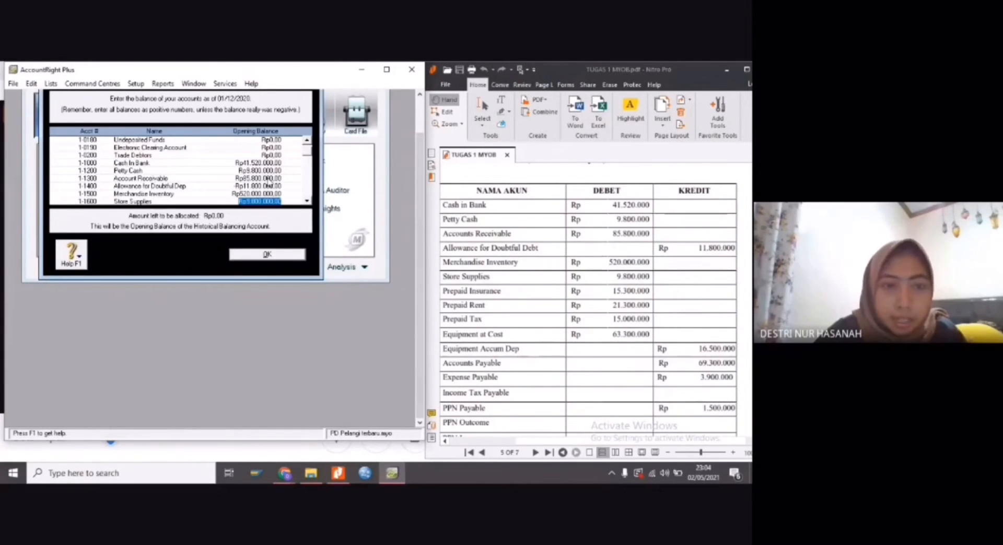
# Review the remaining accounts' opening balances down to the expenses against the PDF's trial balance
pyautogui.scroll(-1, 309, 161)
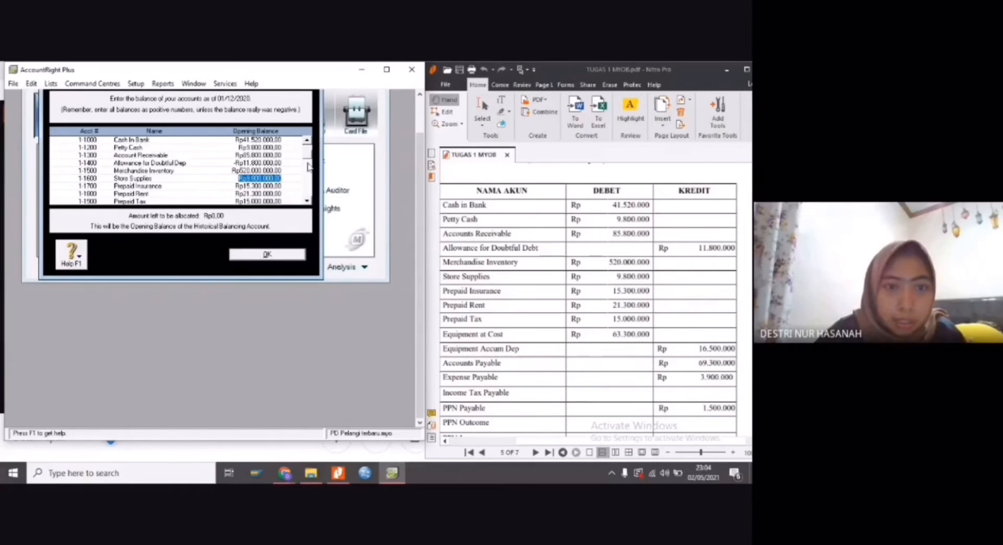
pyautogui.scroll(-12, 309, 160)
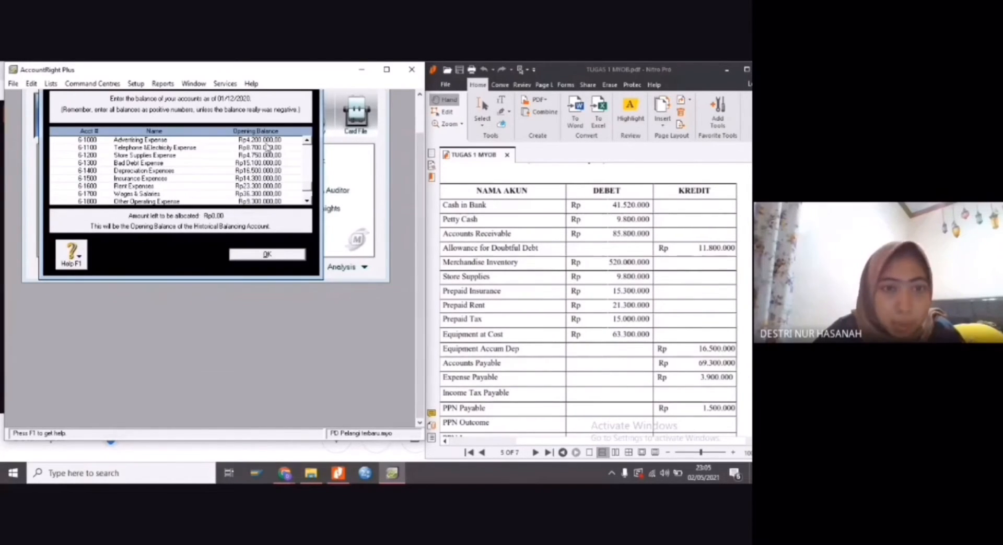
pyautogui.scroll(-8, 643, 246)
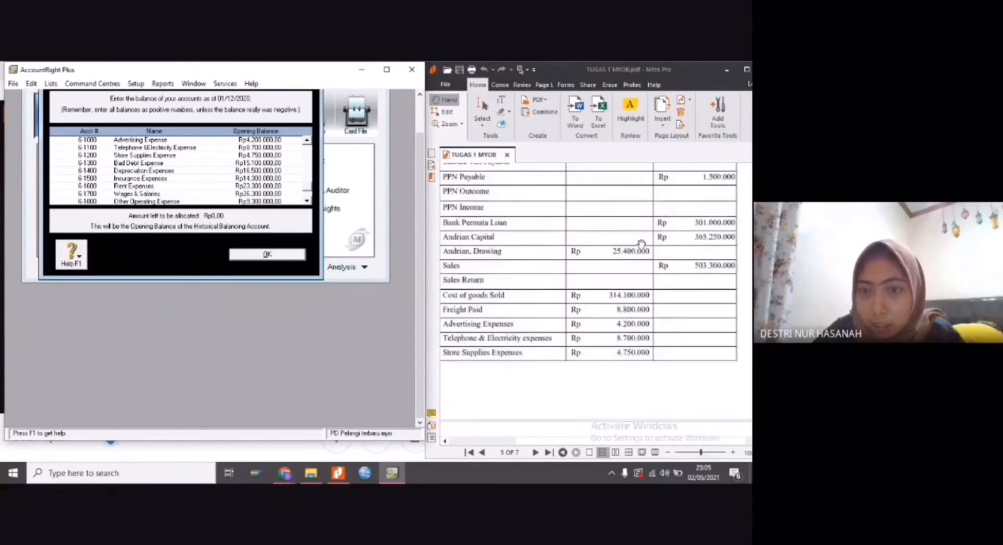
pyautogui.scroll(5, 641, 238)
pyautogui.scroll(5, 641, 239)
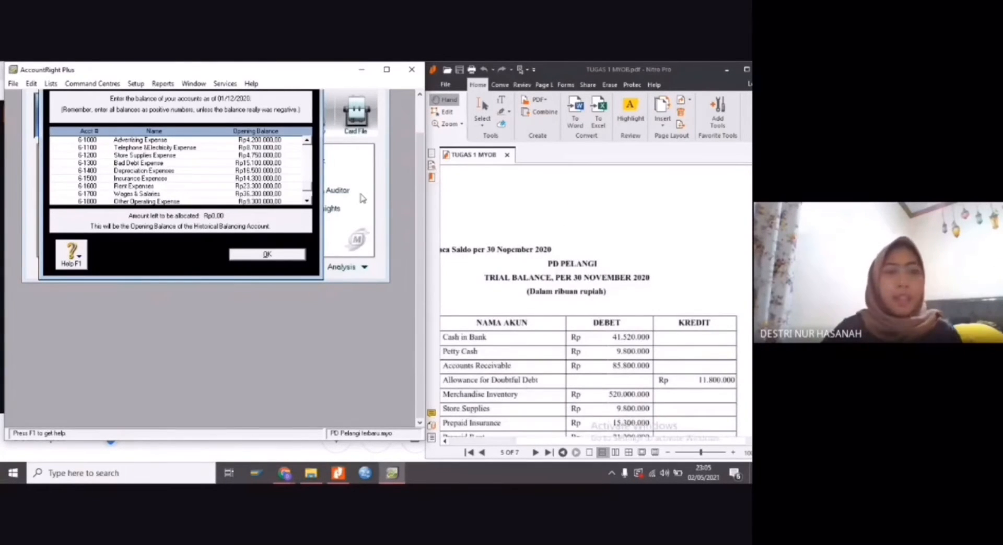
pyautogui.scroll(1, 256, 218)
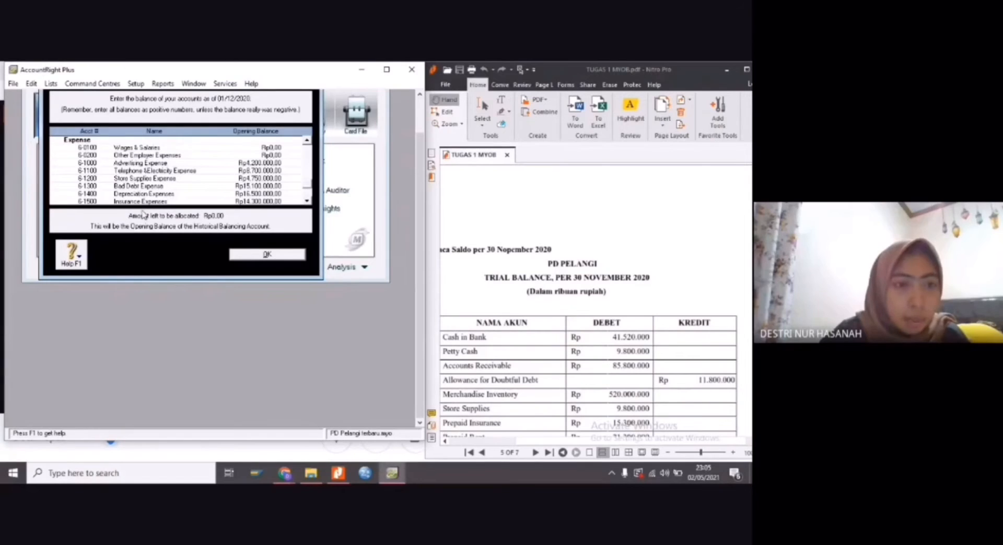
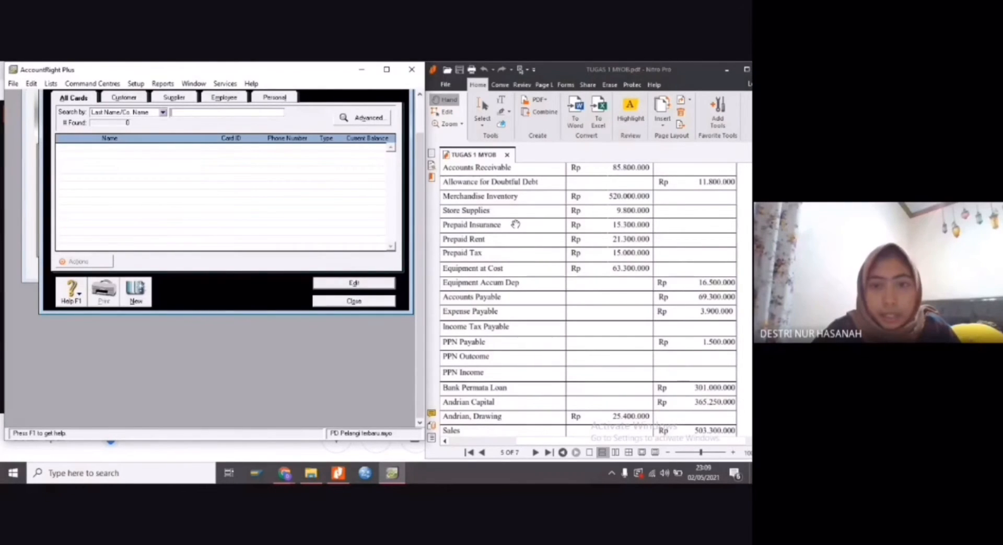
# Bring up the customer list in the TUGAS 1 MYOB PDF and create a customer card for Techno Computer with its listed card ID
pyautogui.scroll(-15, 515, 225)
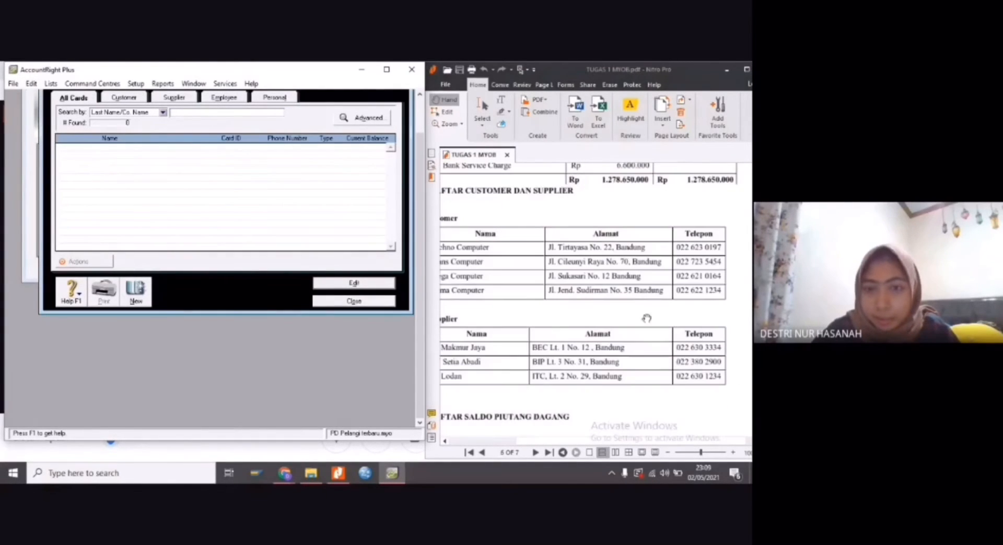
pyautogui.moveTo(578, 441); pyautogui.dragTo(522, 442)
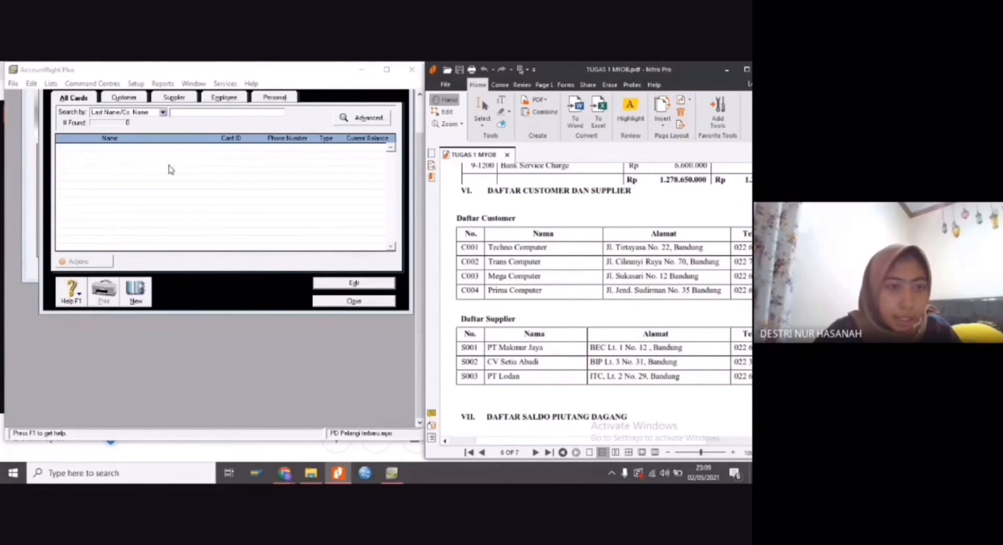
pyautogui.click(113, 97)
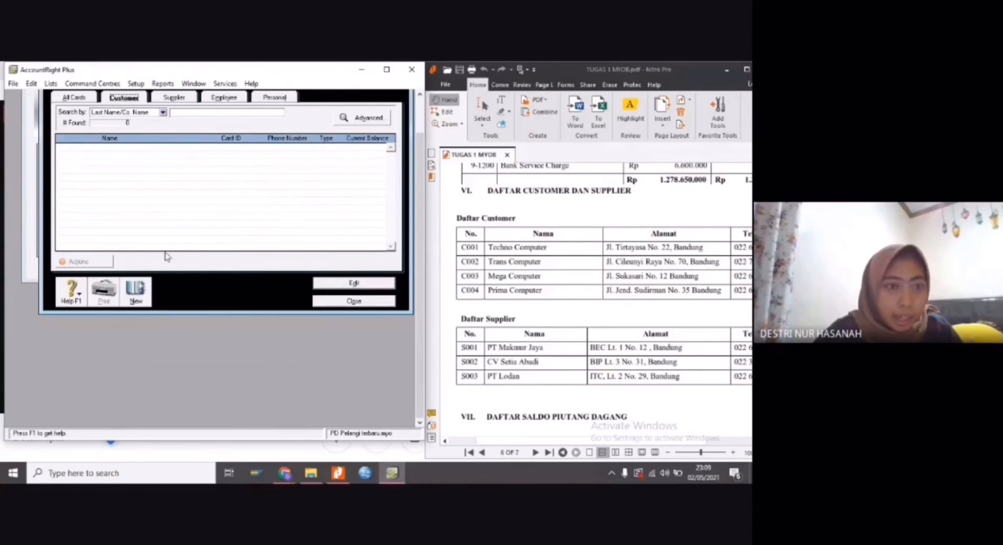
pyautogui.click(137, 290)
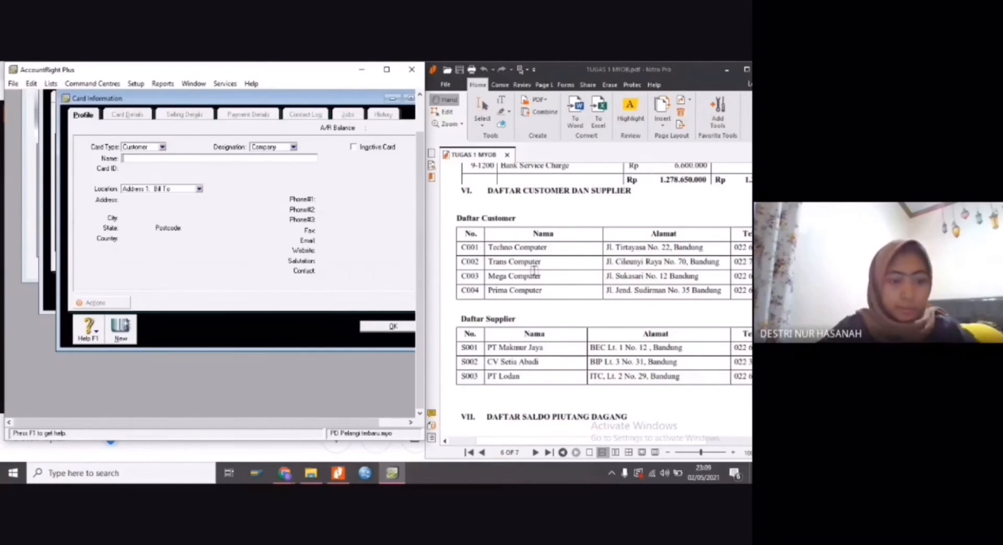
pyautogui.write('Te')
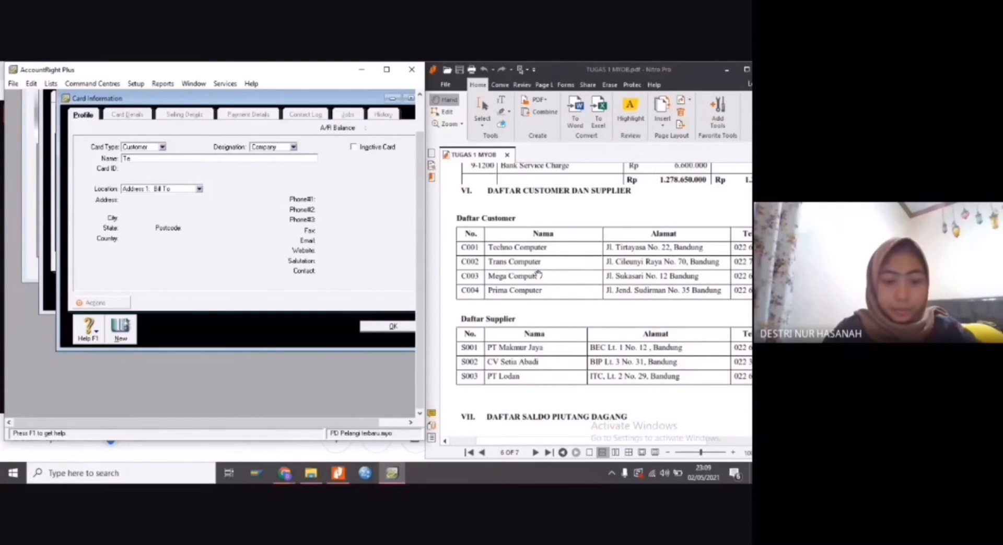
pyautogui.write('chno')
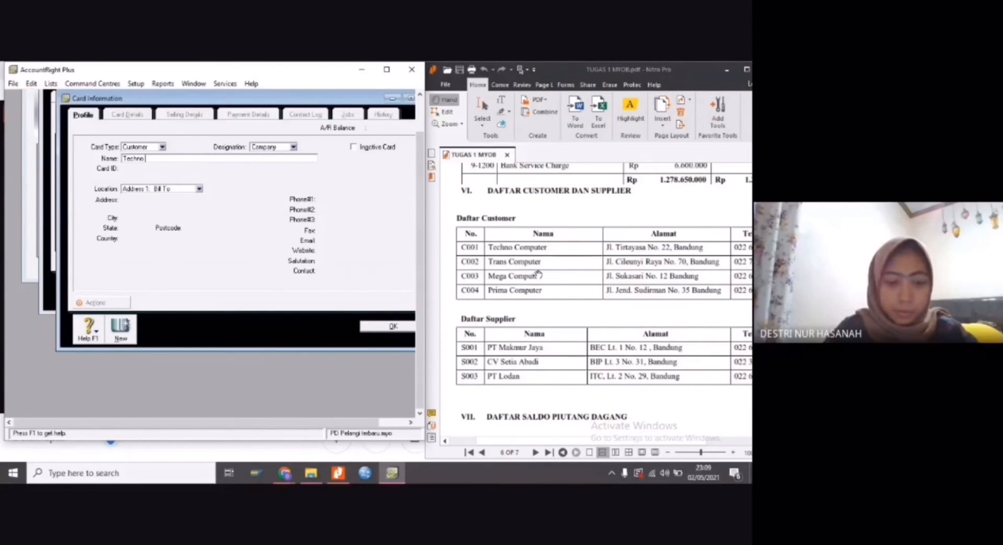
pyautogui.write(' Computer')
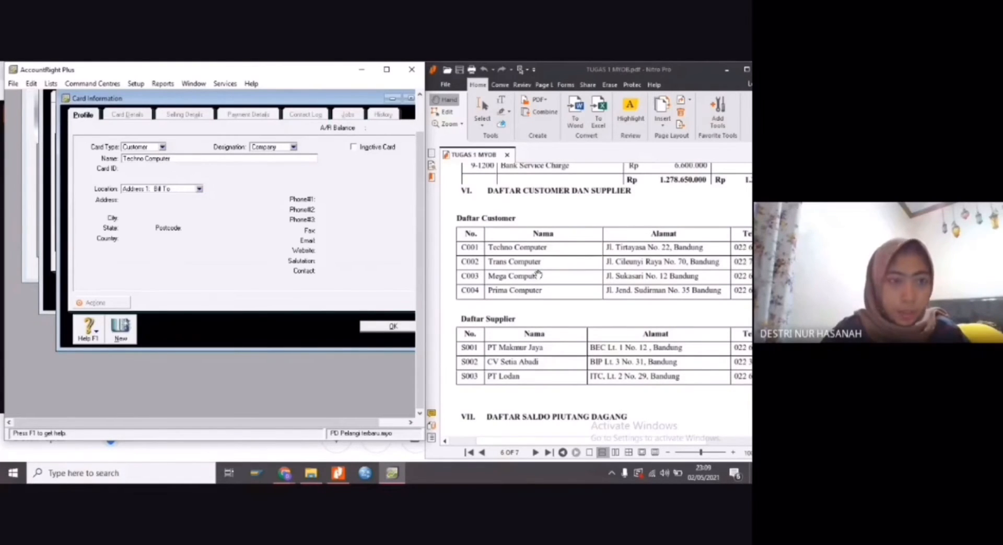
pyautogui.press('Tab')
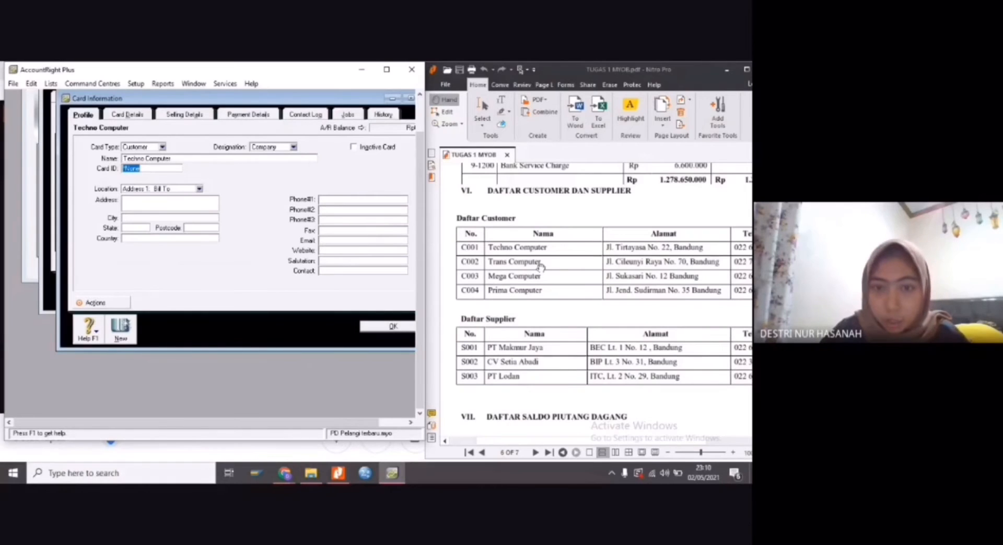
pyautogui.write('C001')
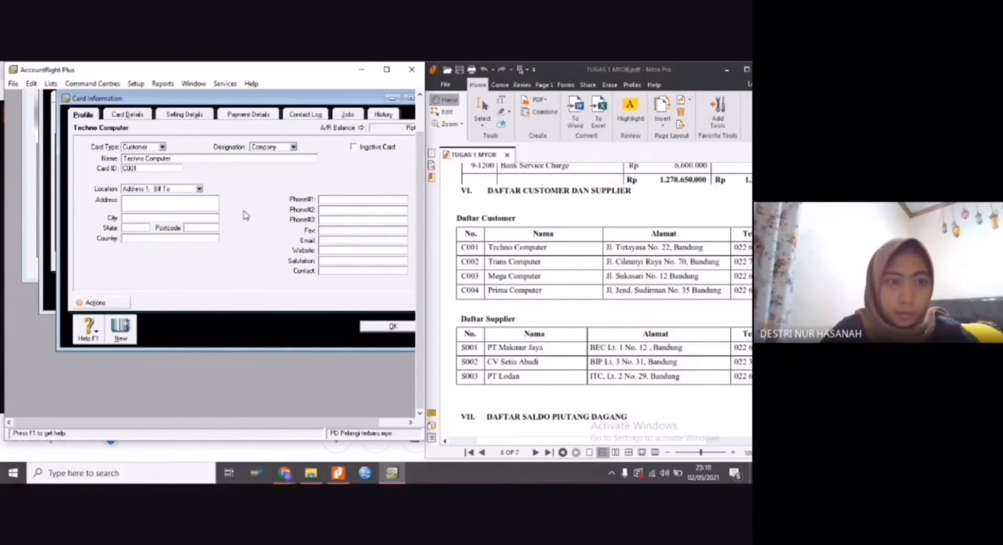
# Fill in Techno Computer's street address and city from the PDF in the address field and set the country to Indonesia
pyautogui.click(189, 207)
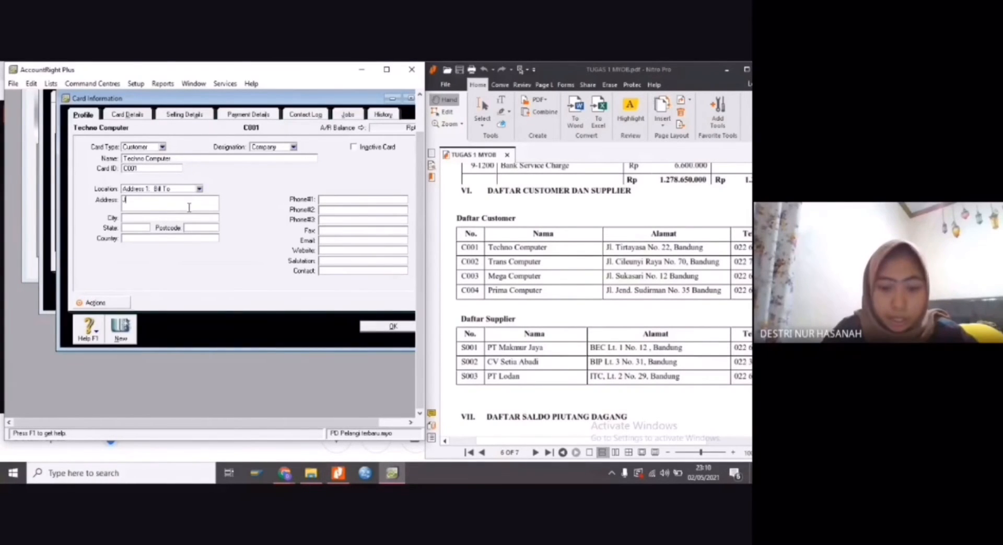
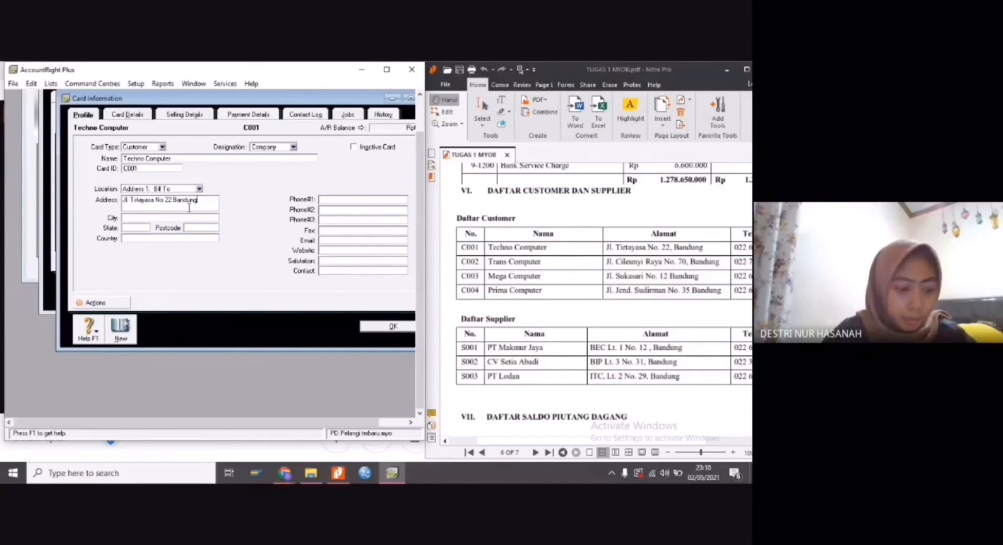
pyautogui.click(136, 241)
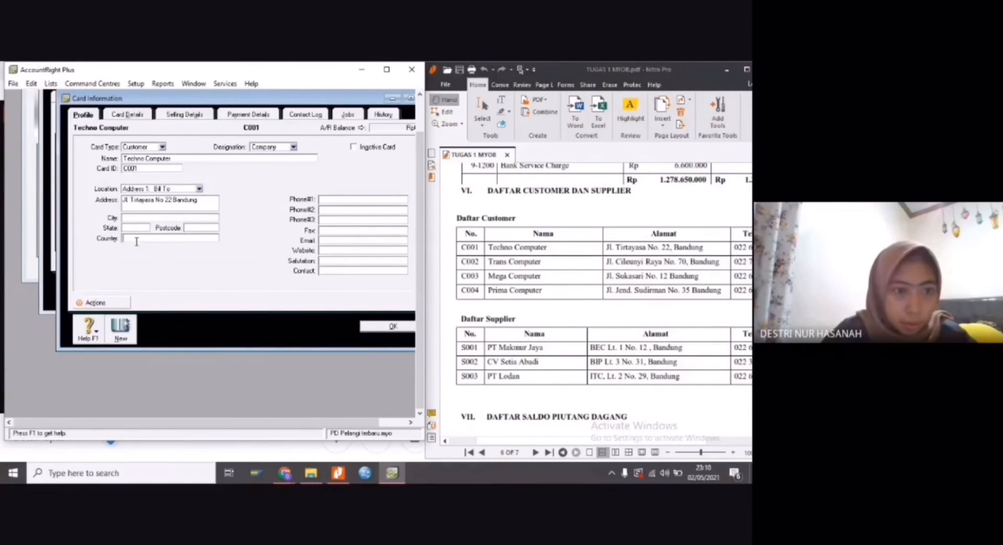
pyautogui.write('Indonesia')
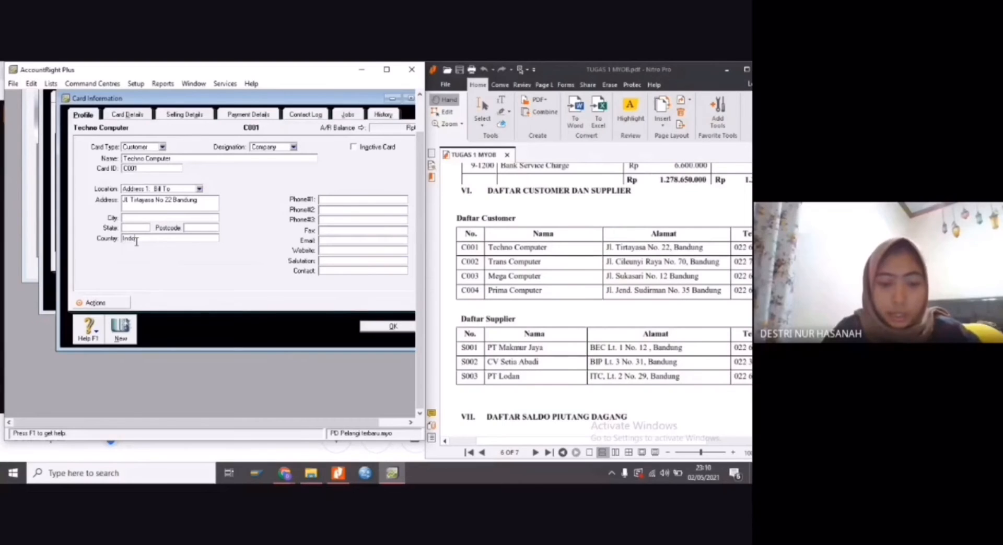
pyautogui.click(330, 200)
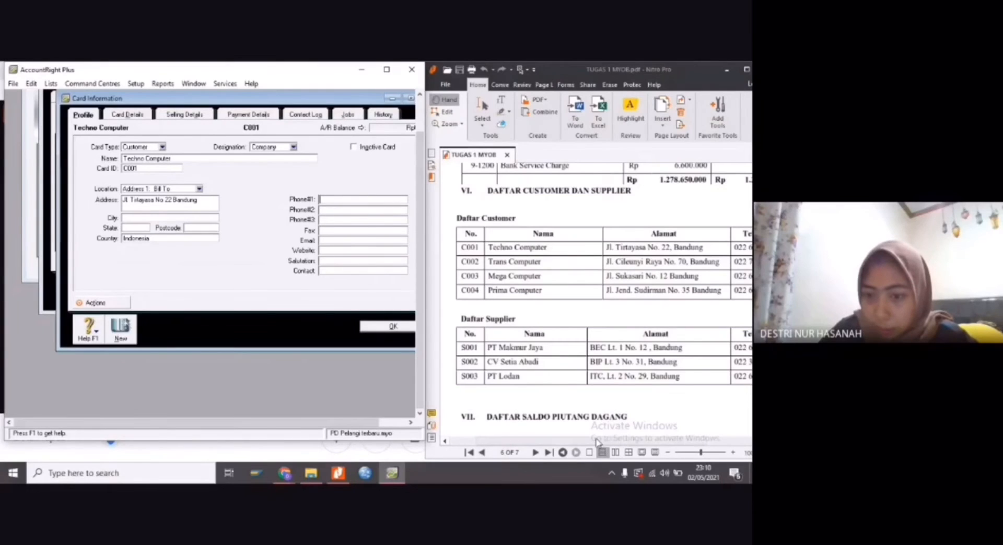
pyautogui.moveTo(599, 442); pyautogui.dragTo(643, 443)
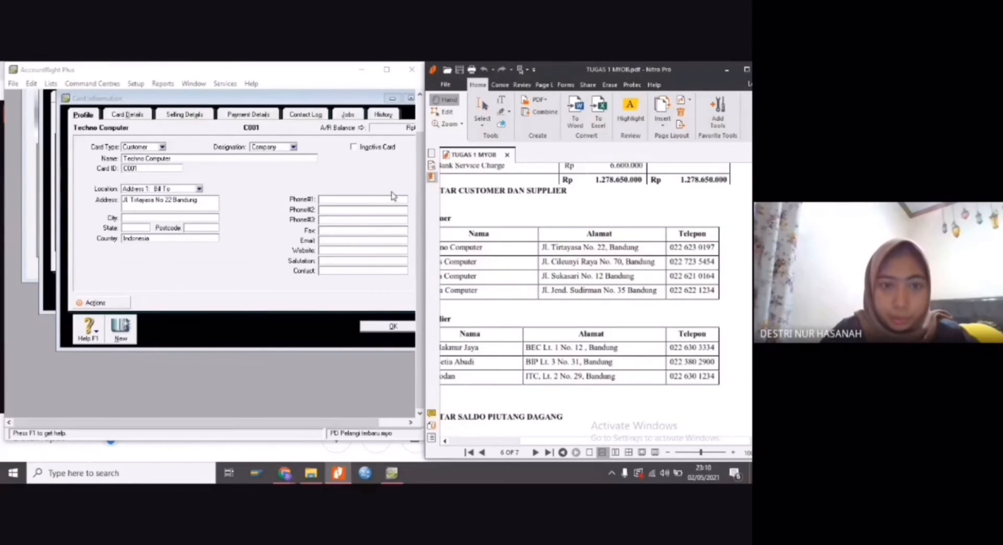
pyautogui.click(369, 199)
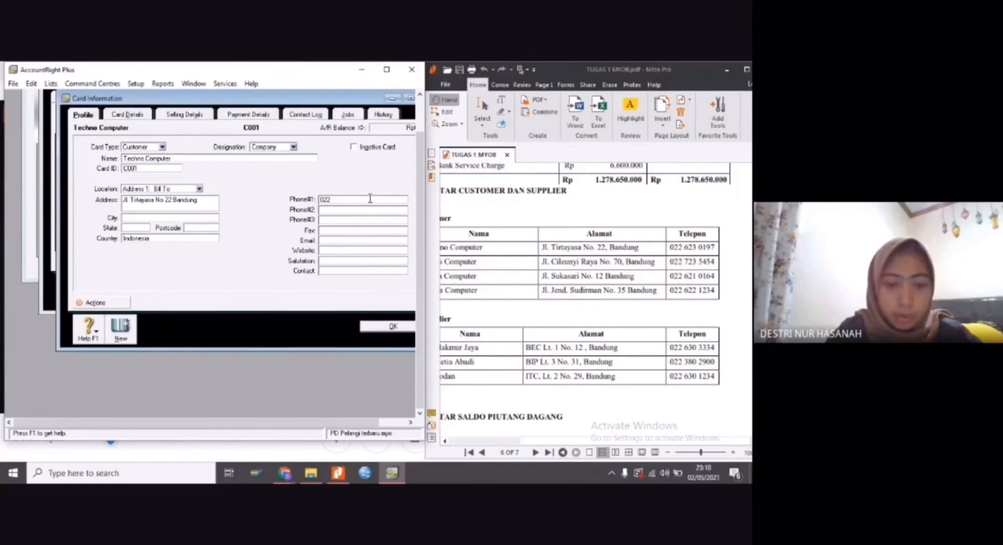
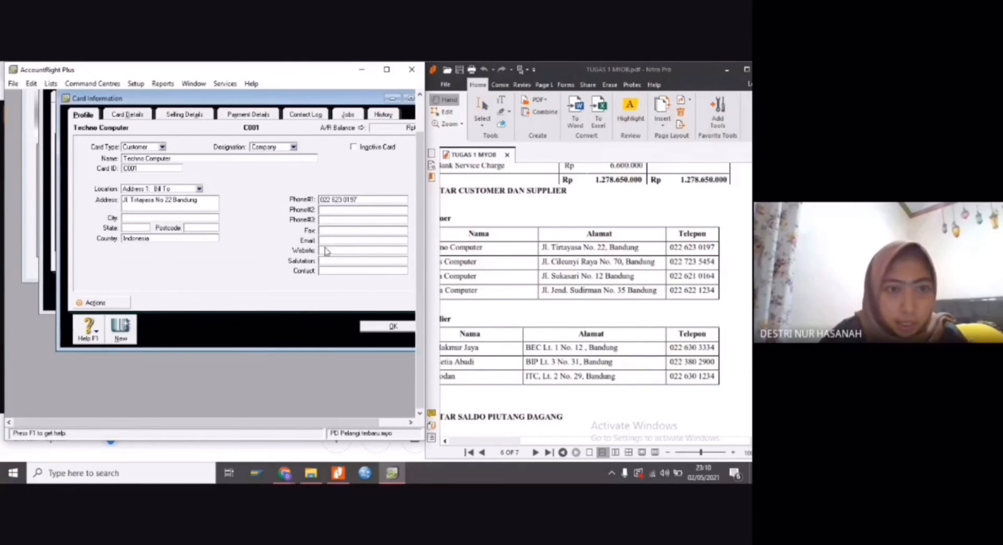
pyautogui.click(383, 327)
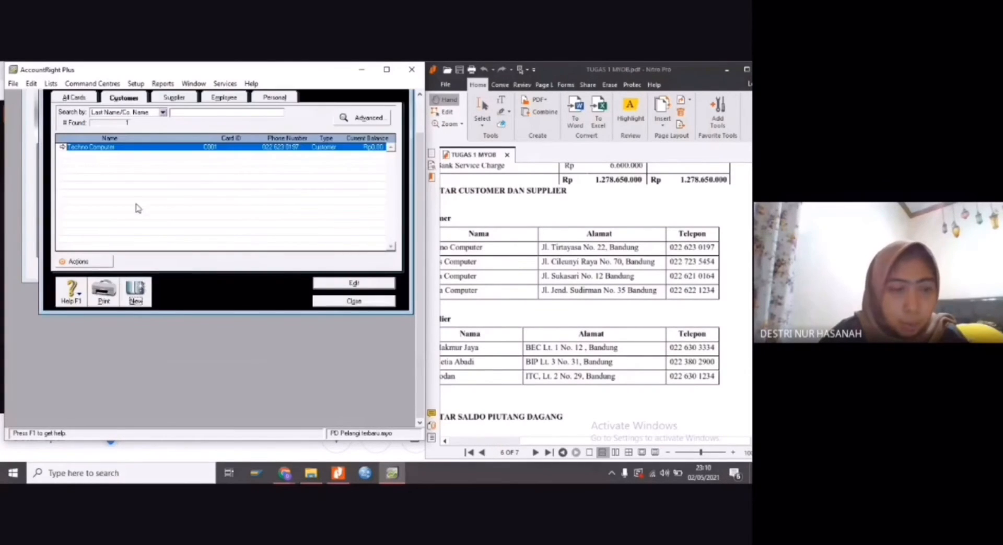
# Create a second customer card for Trans Computer with its card ID from the PDF's customer list
pyautogui.click(140, 290)
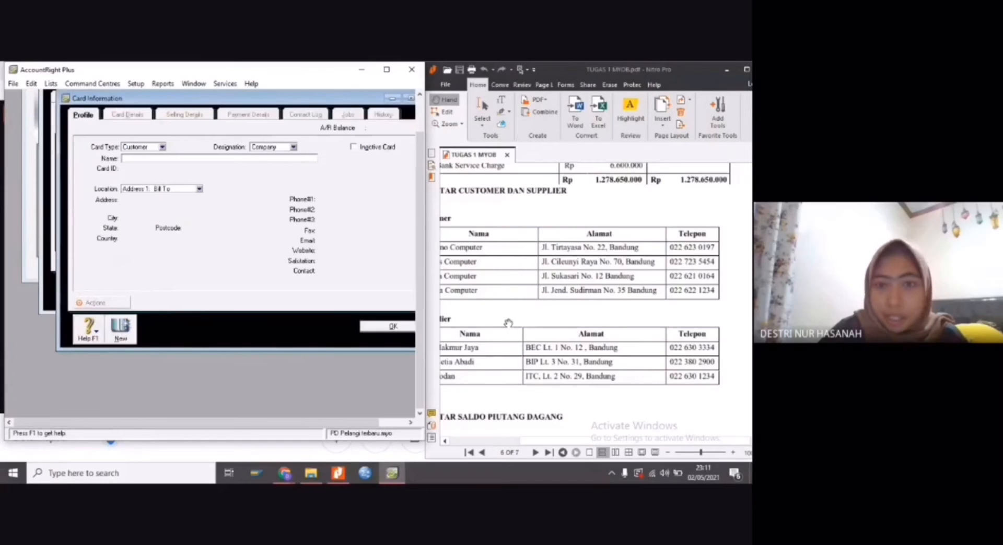
pyautogui.moveTo(575, 441); pyautogui.dragTo(528, 442)
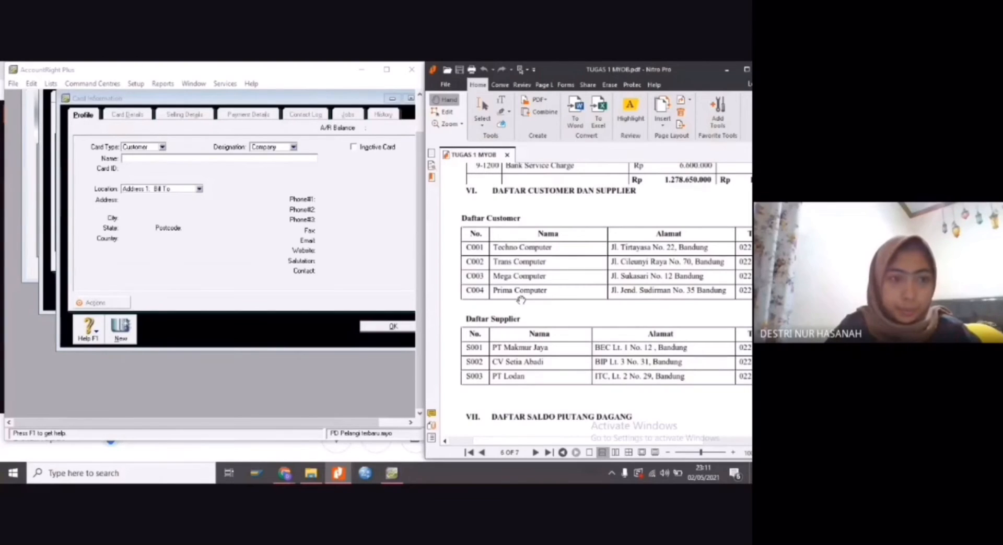
pyautogui.click(239, 159)
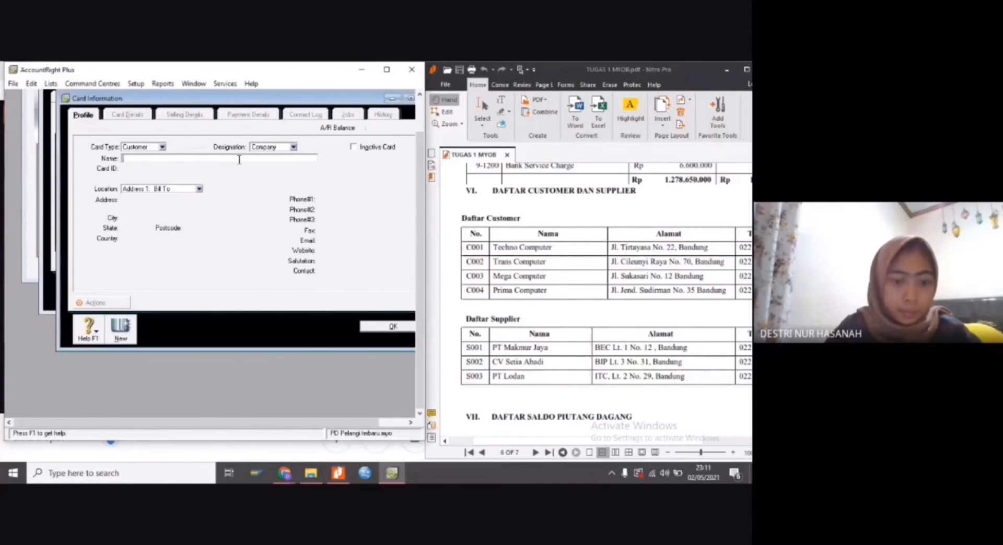
pyautogui.write('Trans')
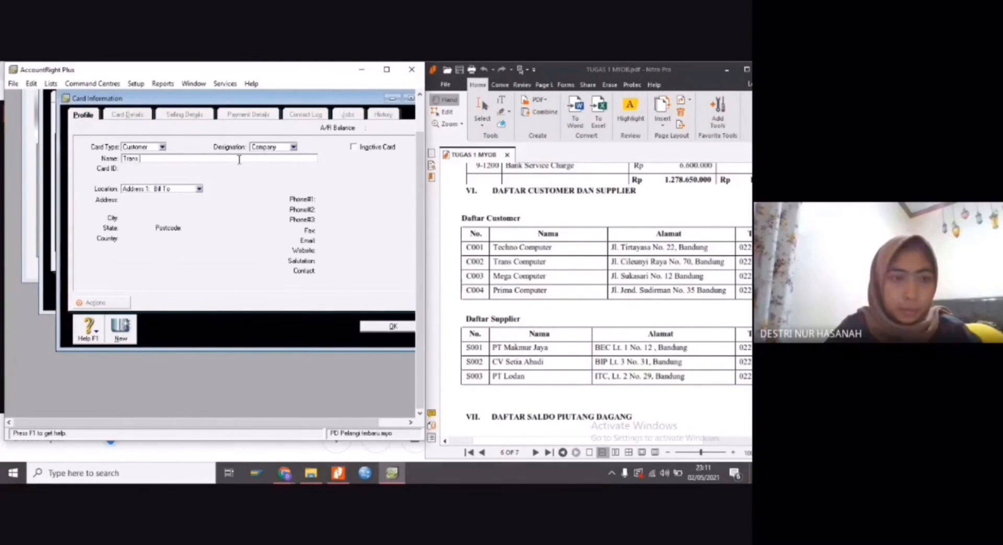
pyautogui.write(' Computer')
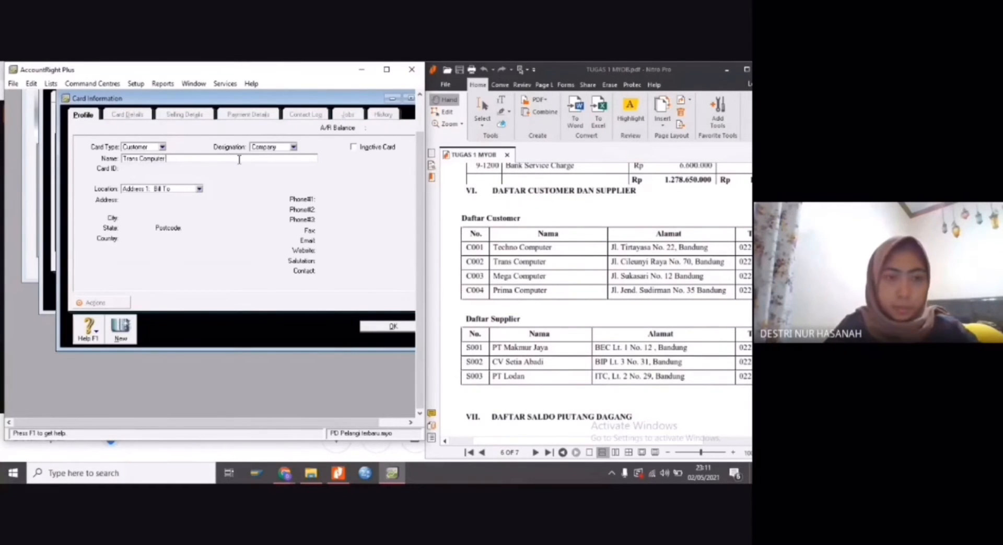
pyautogui.press('Tab')
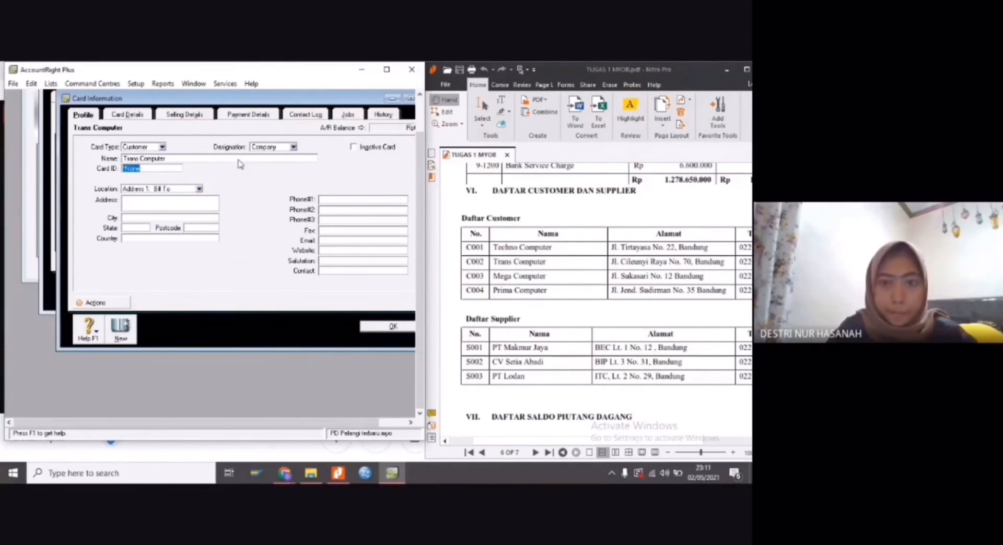
pyautogui.write('C002')
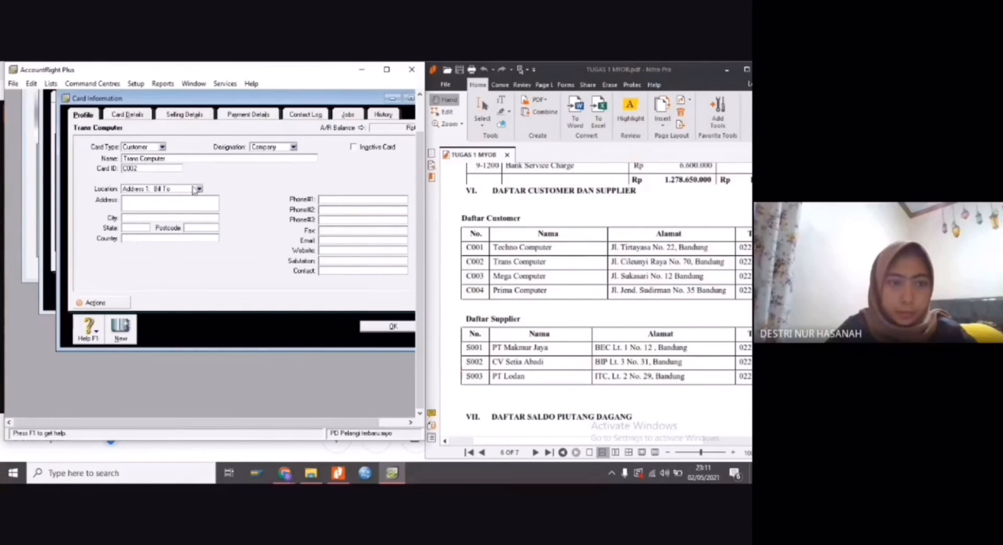
# Fill in Trans Computer's street address and city from the PDF in the address field and set the country to Indonesia
pyautogui.click(181, 202)
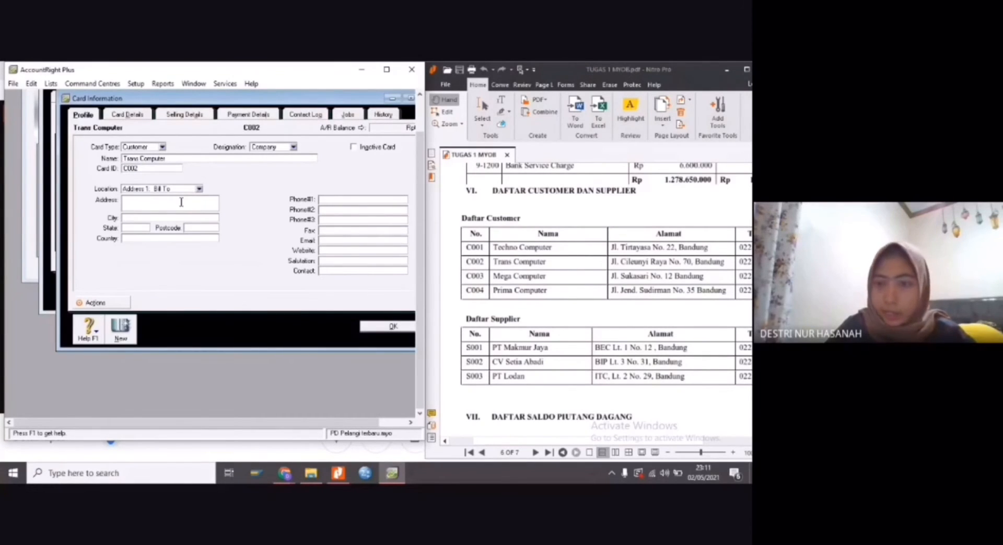
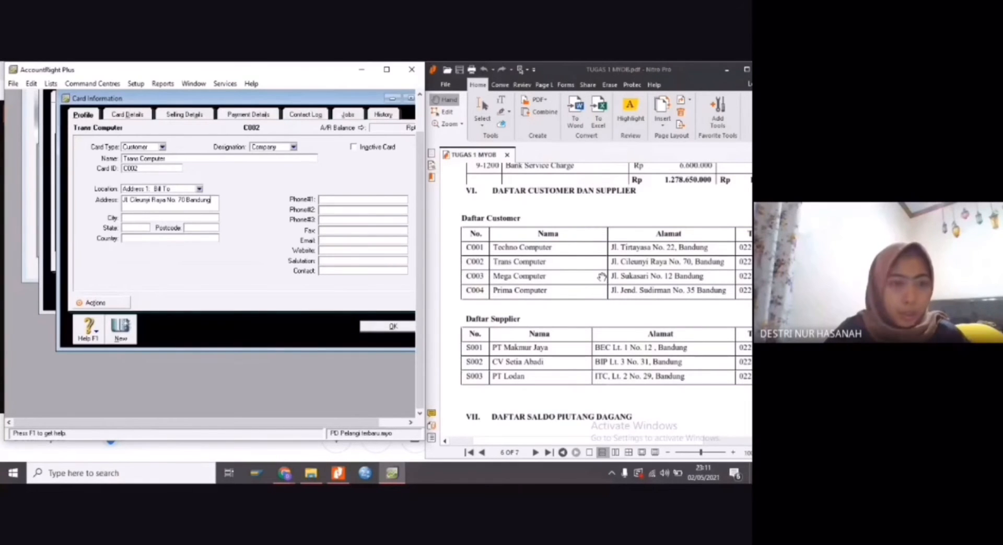
pyautogui.click(190, 239)
pyautogui.write('Indonesia')
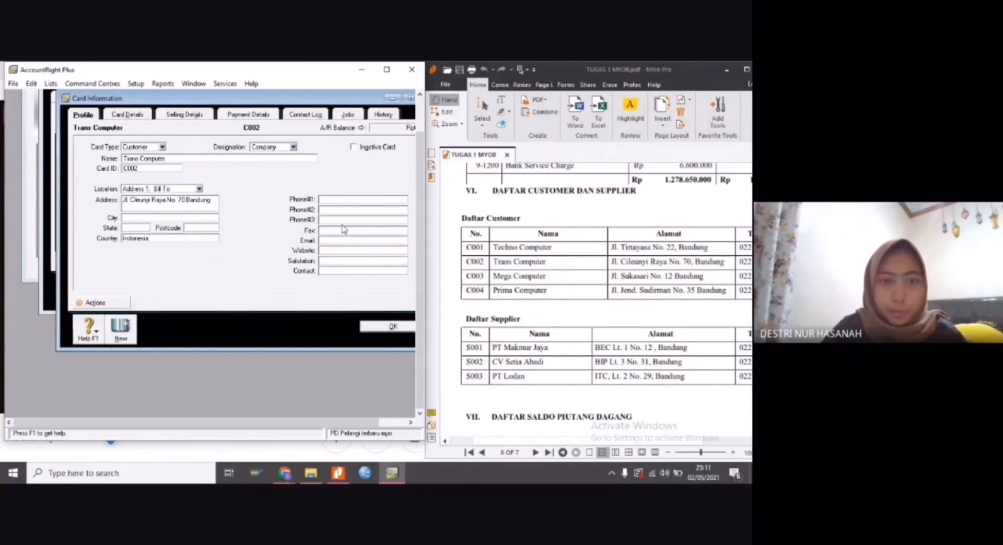
pyautogui.click(343, 201)
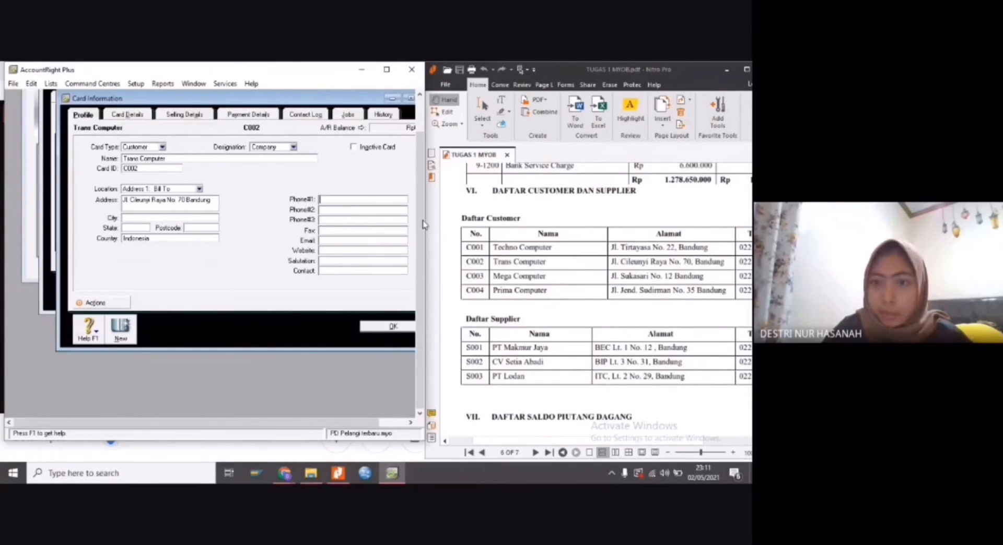
pyautogui.click(589, 440)
pyautogui.moveTo(589, 440); pyautogui.dragTo(624, 441)
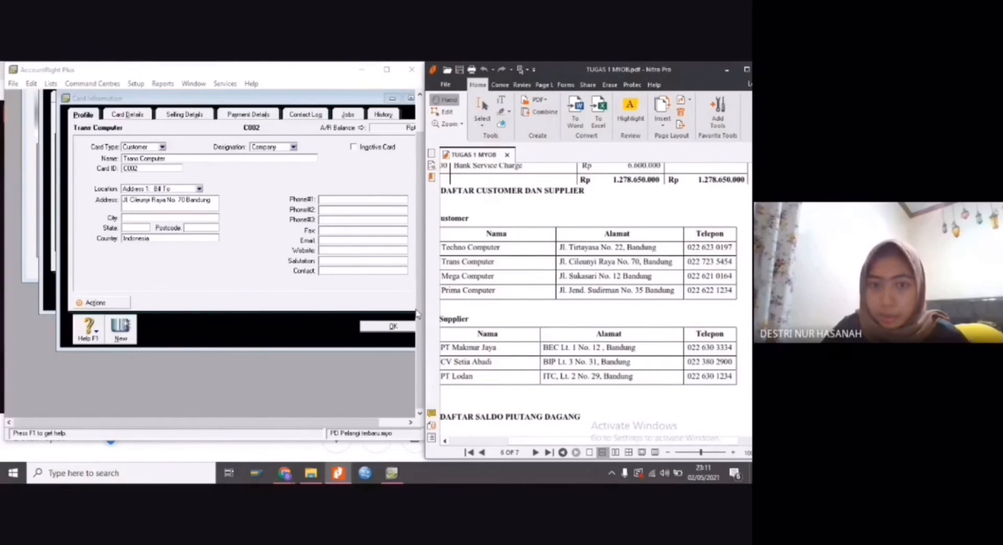
pyautogui.click(348, 200)
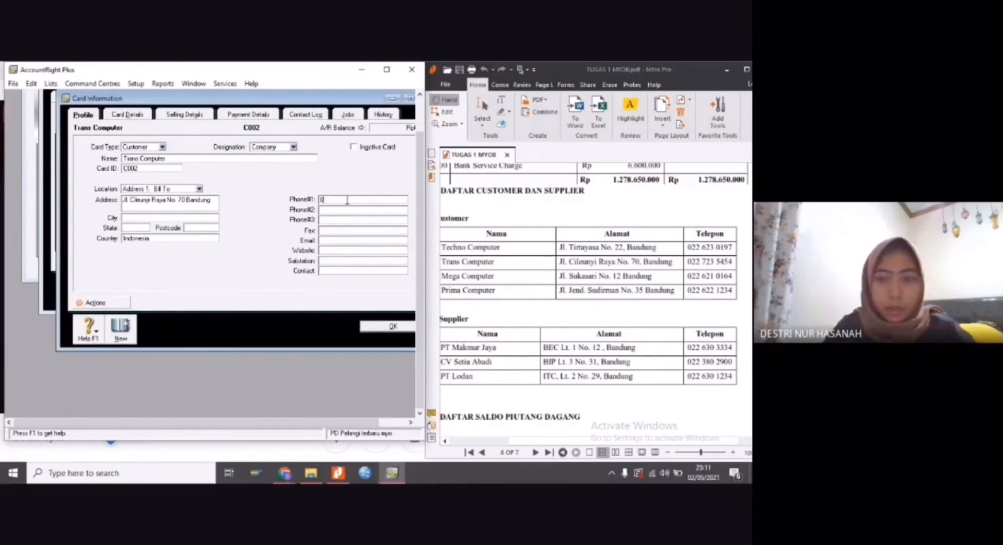
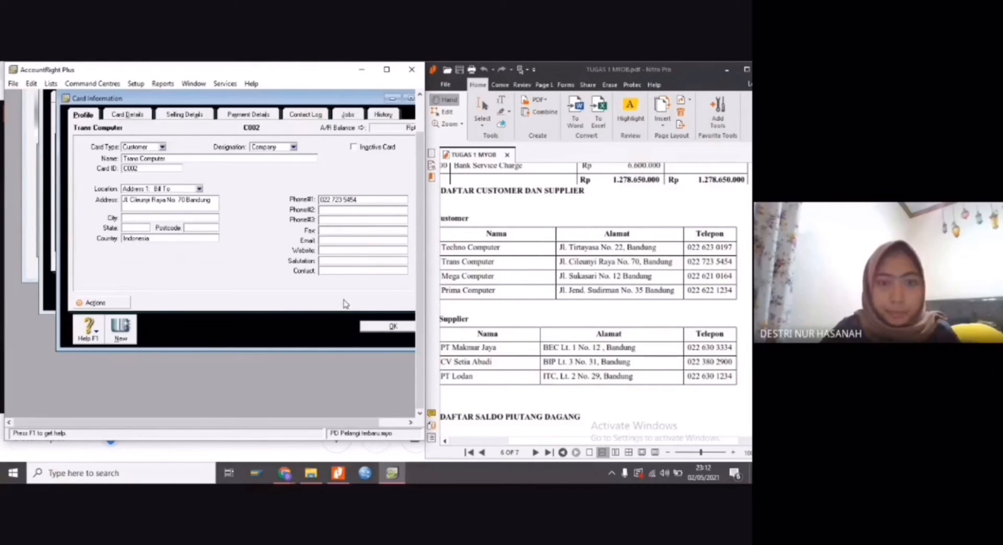
pyautogui.click(362, 327)
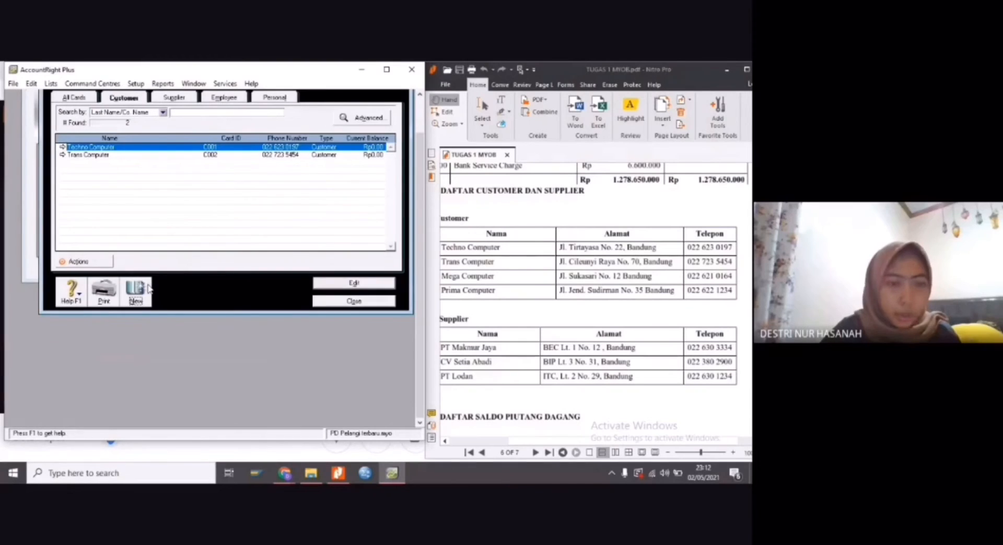
# Create a third customer card for Mega Computer with its card ID from the PDF's customer list
pyautogui.click(137, 290)
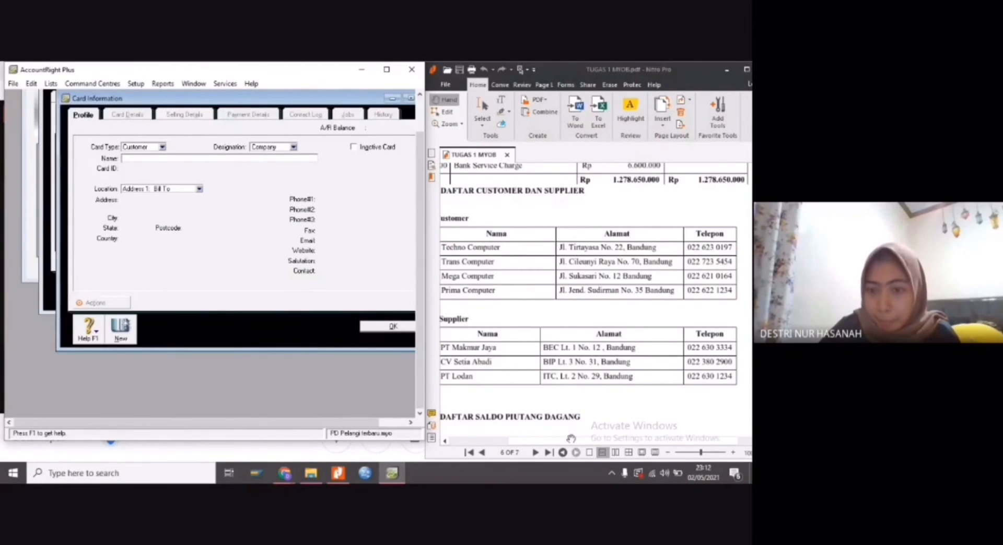
pyautogui.moveTo(578, 441); pyautogui.dragTo(560, 440)
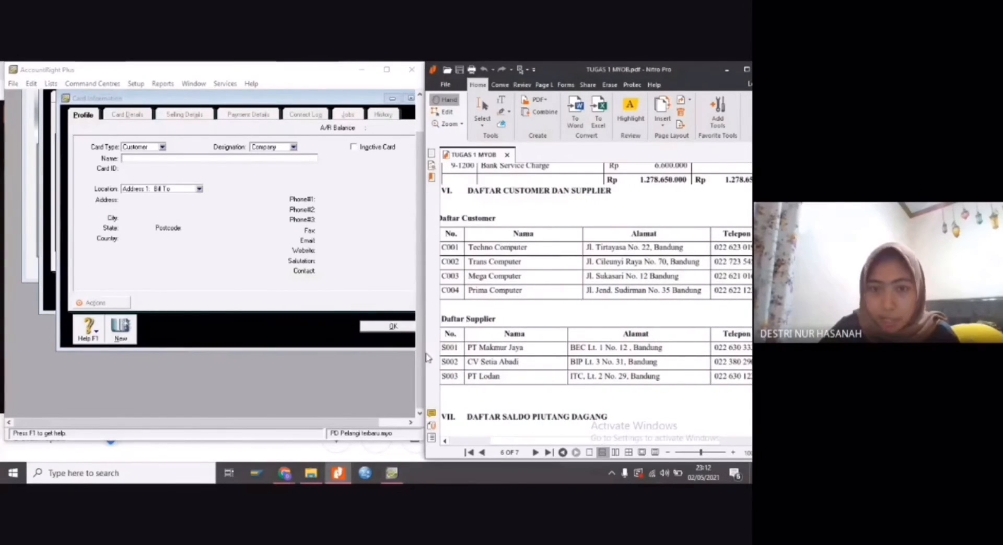
pyautogui.click(171, 157)
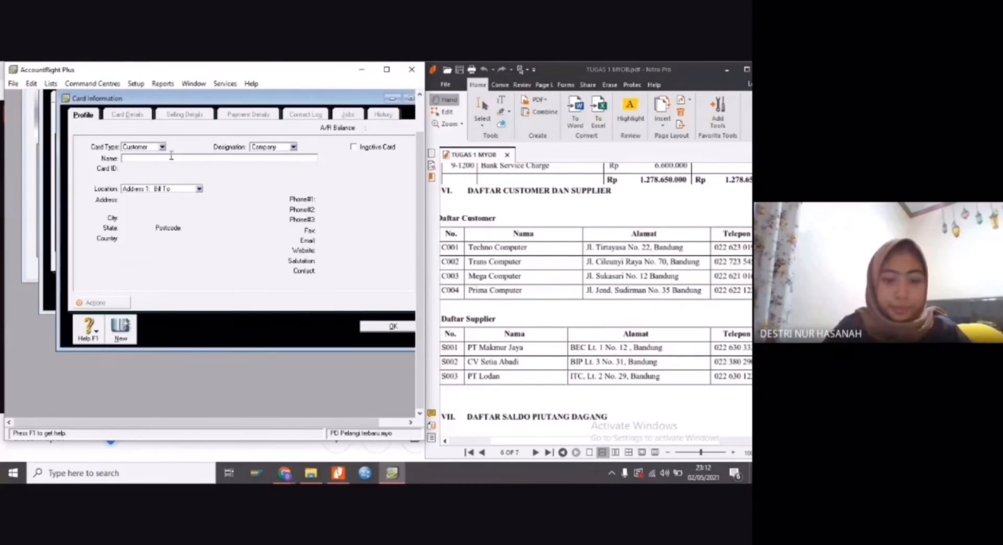
pyautogui.write('Mega C')
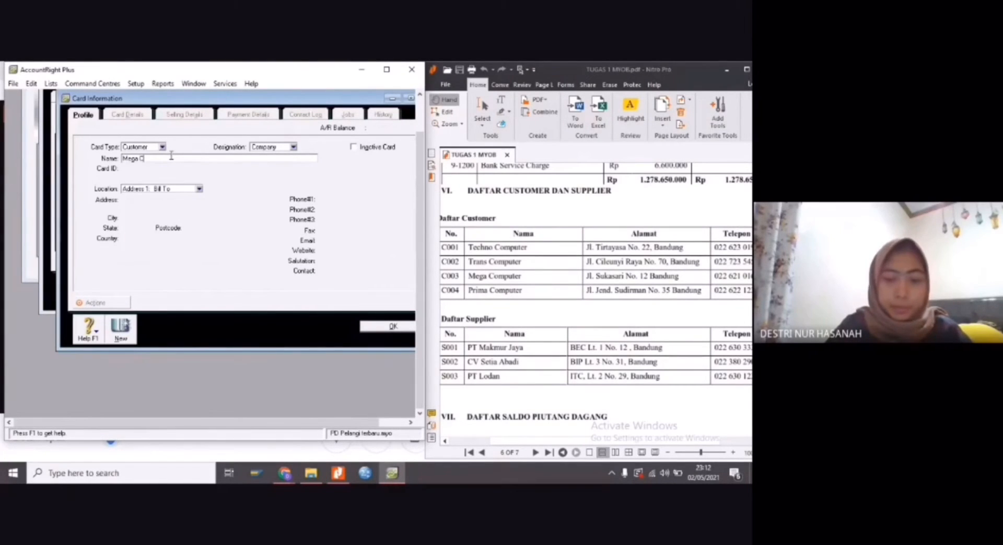
pyautogui.write('omputer')
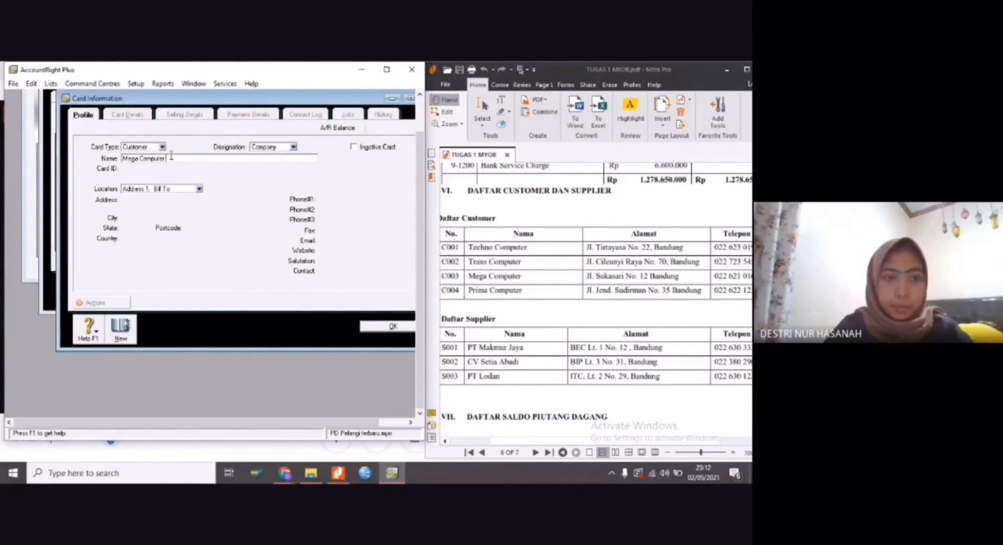
pyautogui.press('Tab')
pyautogui.write('C')
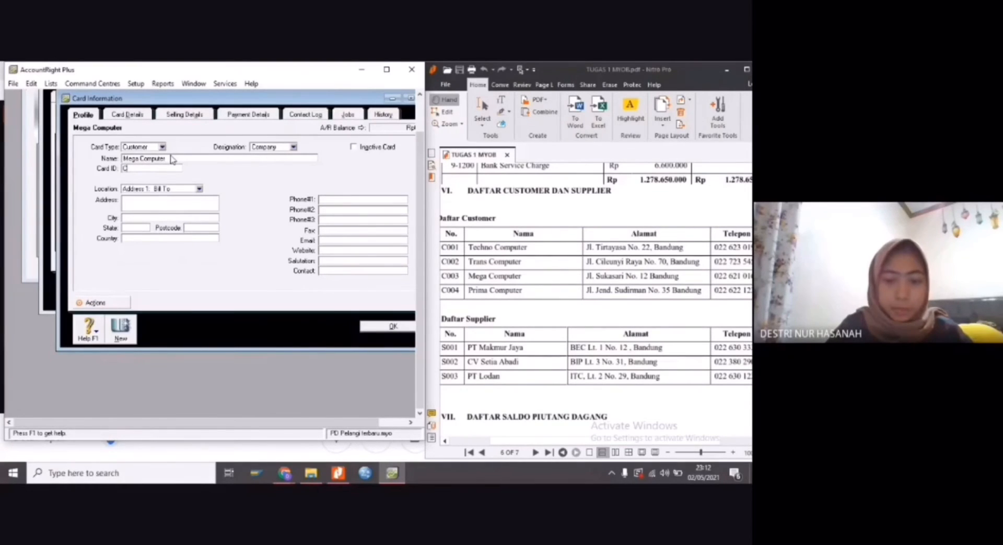
pyautogui.write('003')
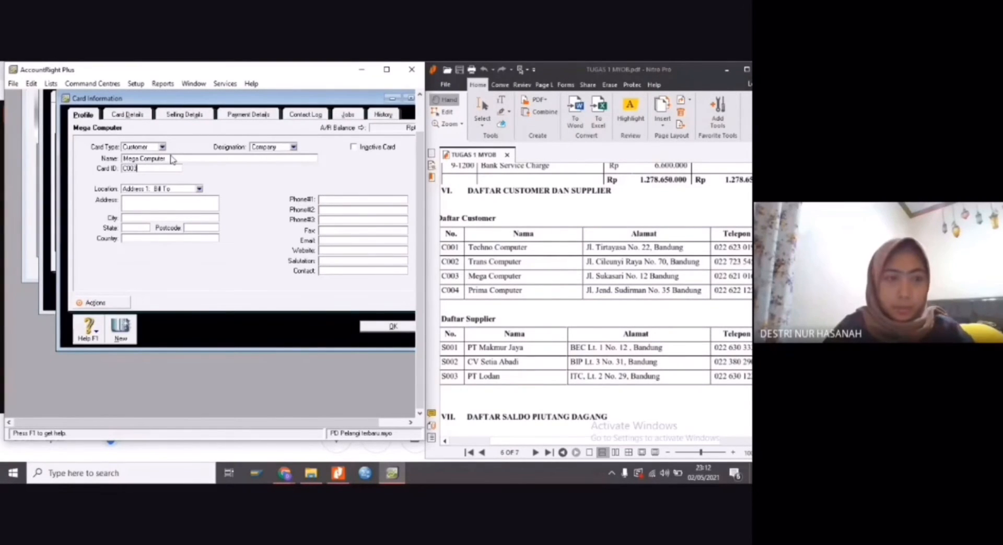
# Fill in Mega Computer's street address and city from the PDF in the address field and set the country to Indonesia
pyautogui.click(182, 205)
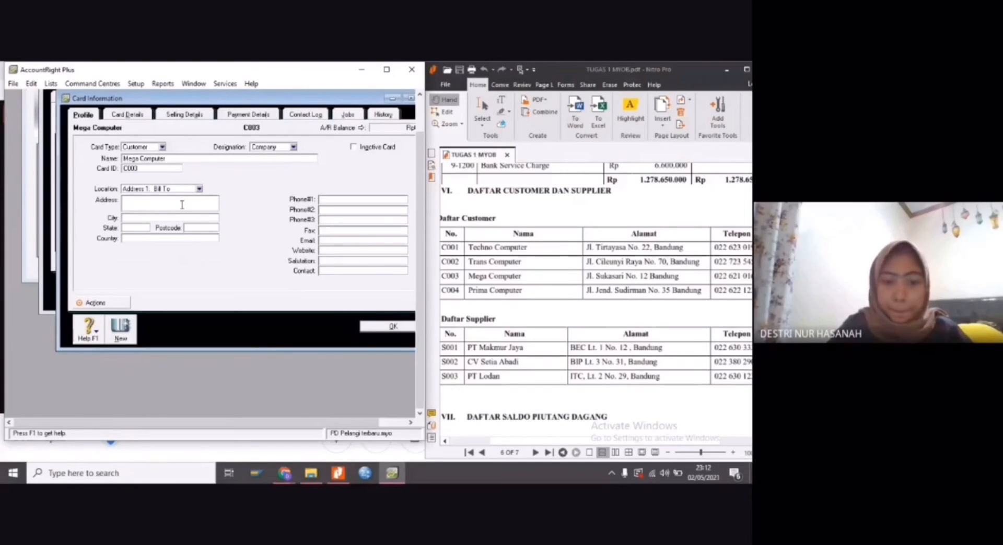
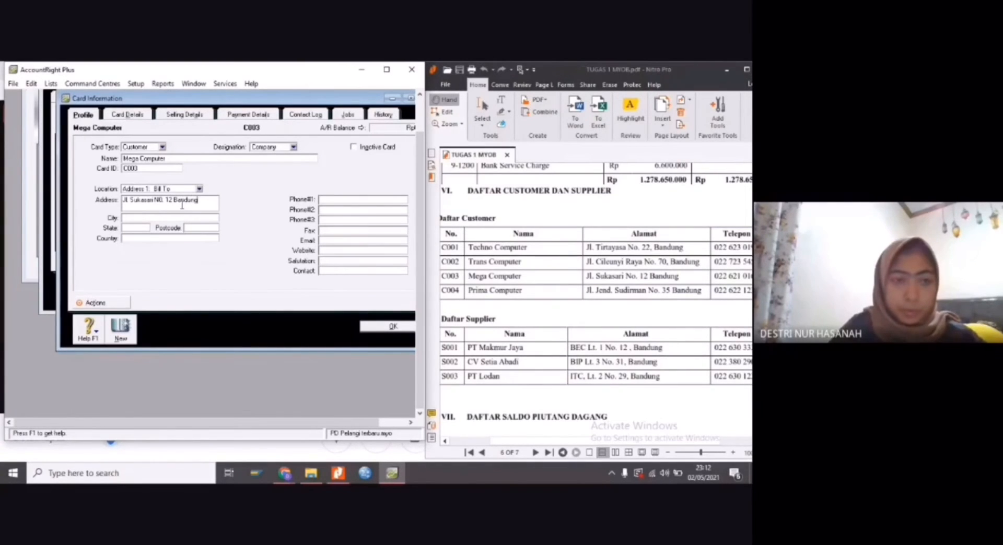
pyautogui.click(175, 238)
pyautogui.write('I')
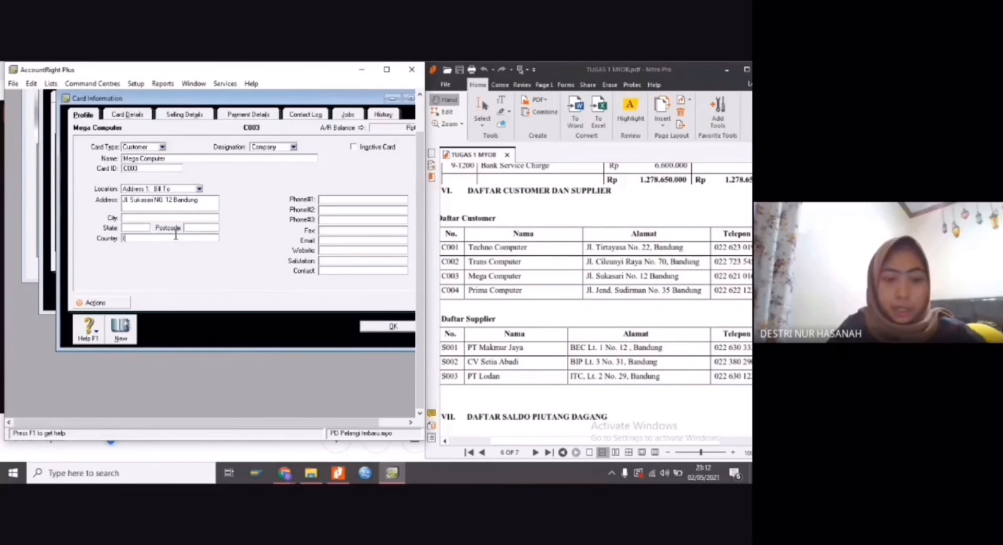
pyautogui.write('ndonesia')
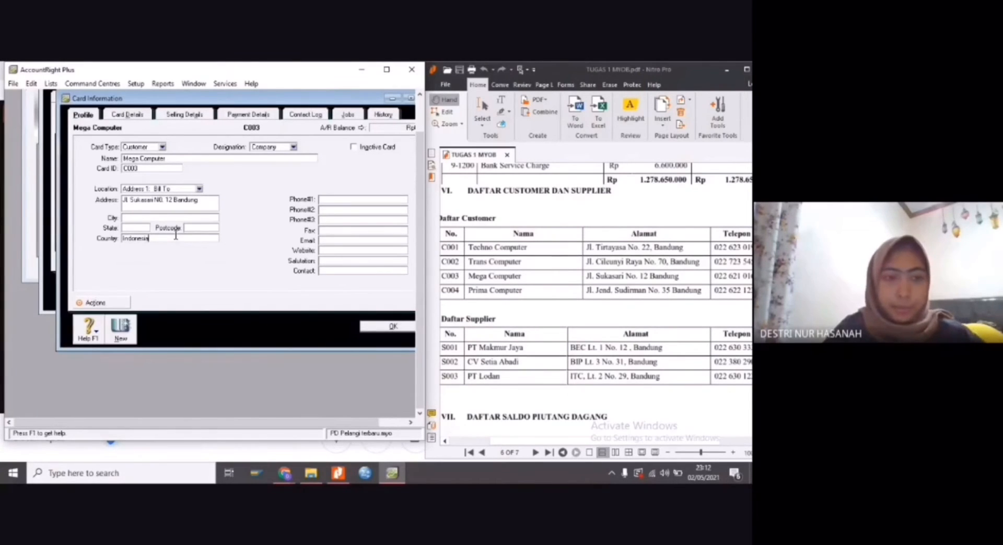
pyautogui.click(324, 199)
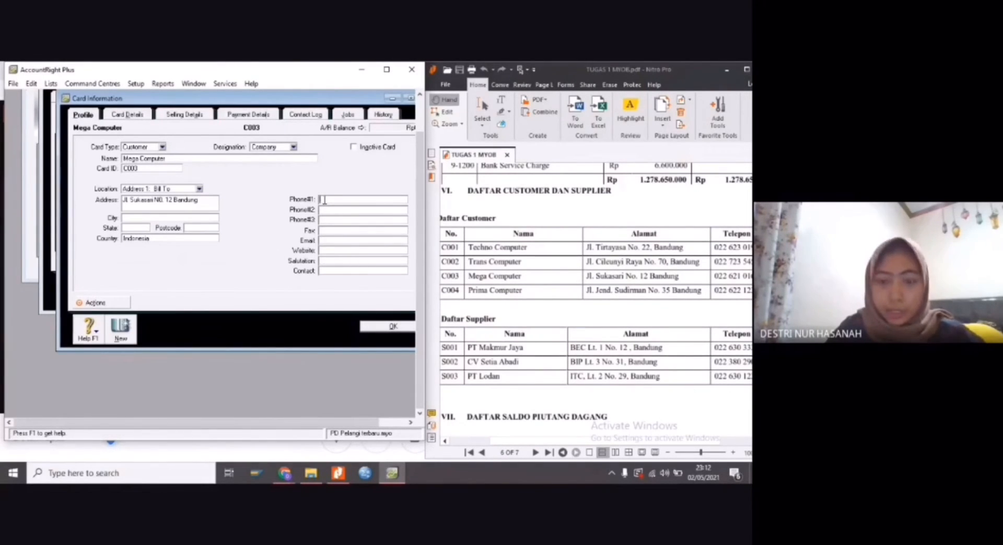
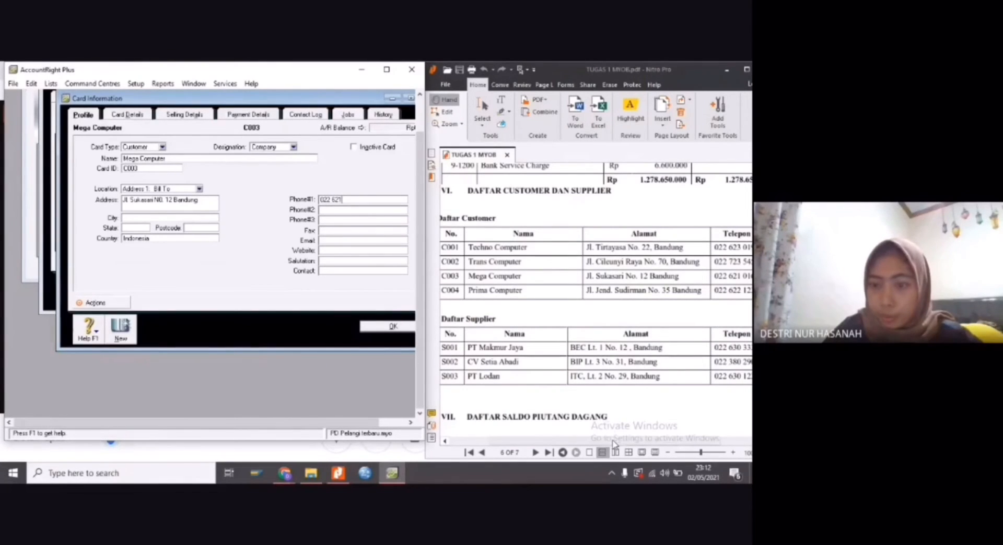
pyautogui.moveTo(613, 441); pyautogui.dragTo(622, 442)
pyautogui.click(358, 199)
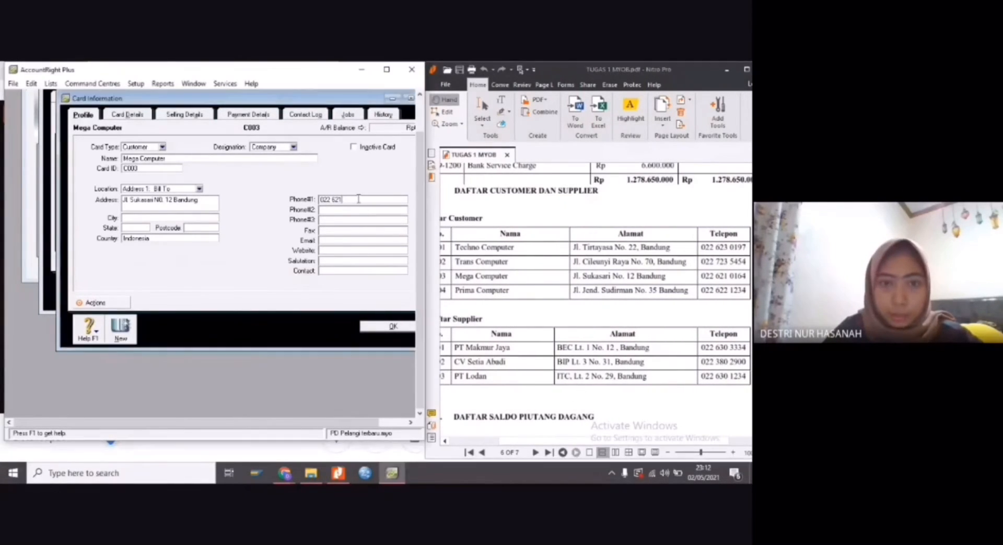
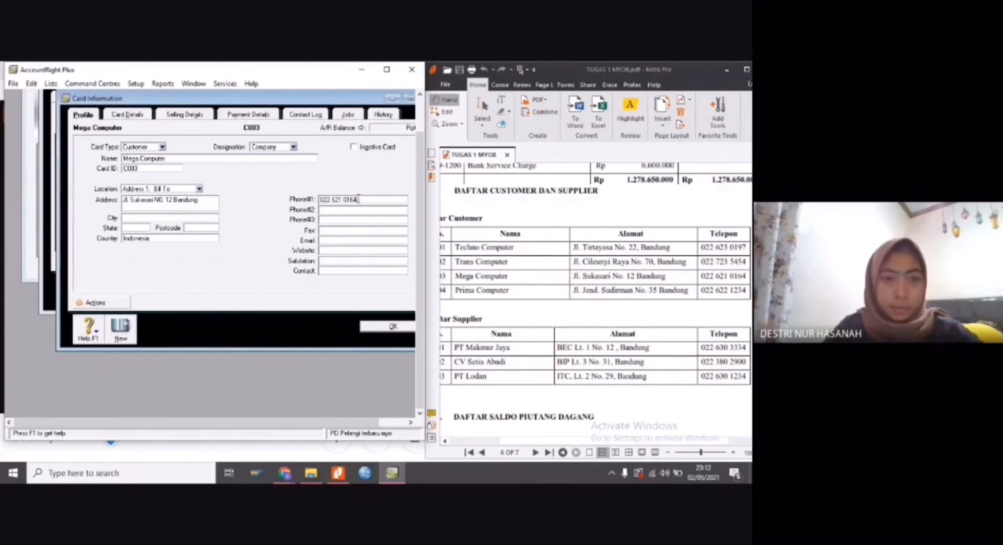
pyautogui.click(380, 327)
# Create a fourth customer card for Prima Computer with its card ID from the PDF's customer list
pyautogui.click(131, 295)
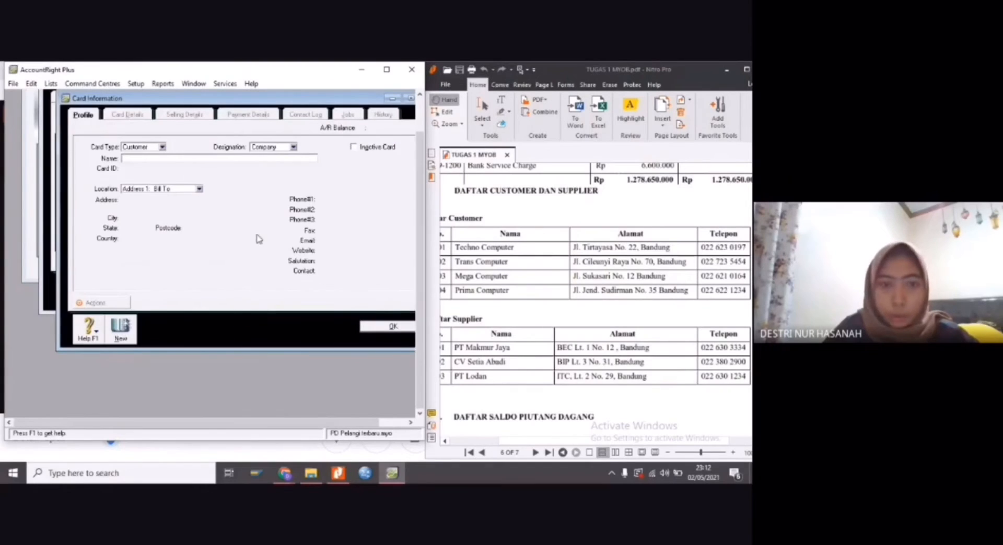
pyautogui.write('Pri')
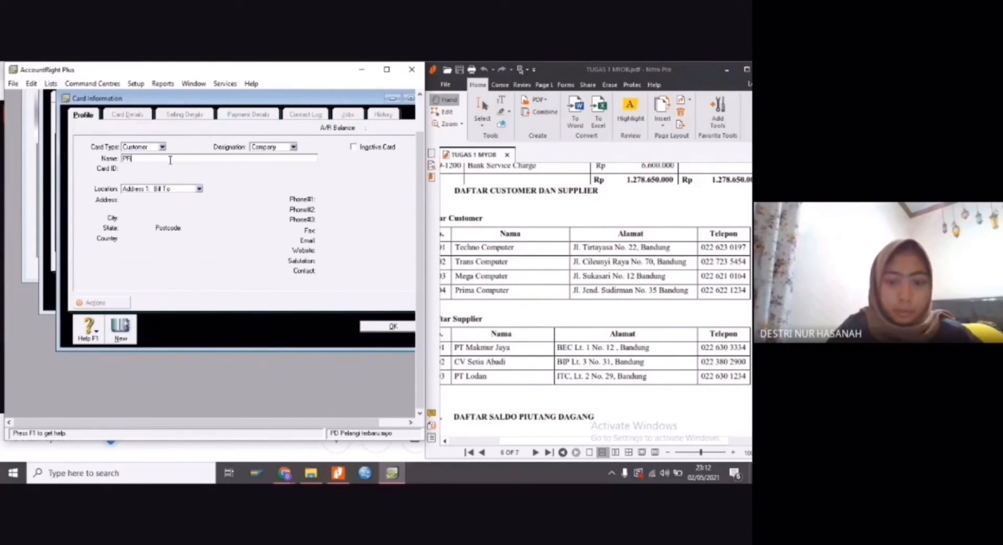
pyautogui.press('BackSpace')
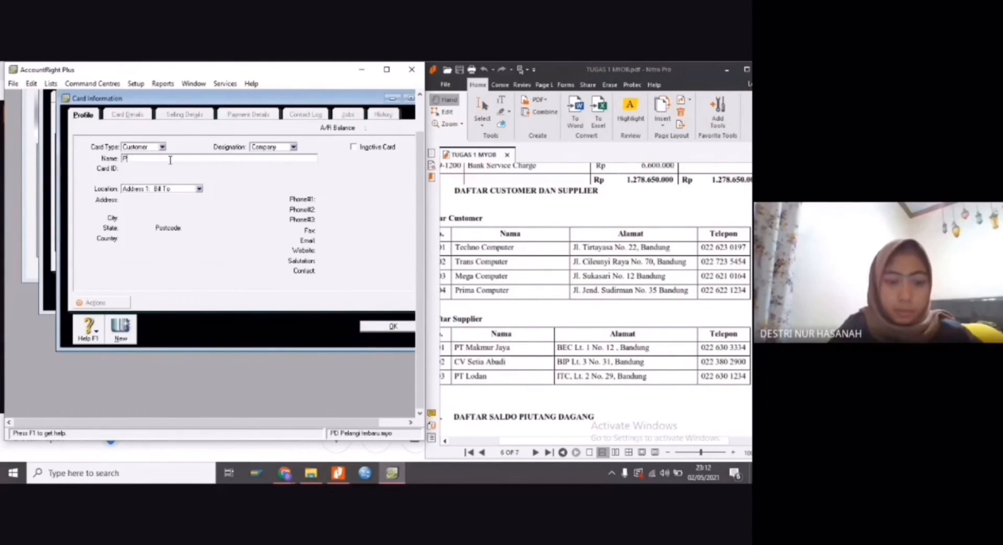
pyautogui.write('rima ')
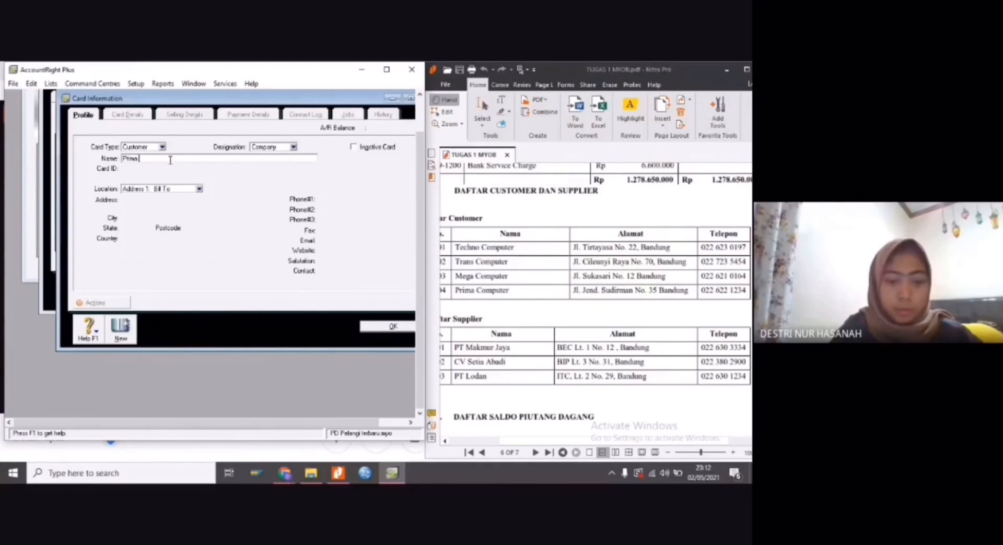
pyautogui.write('C')
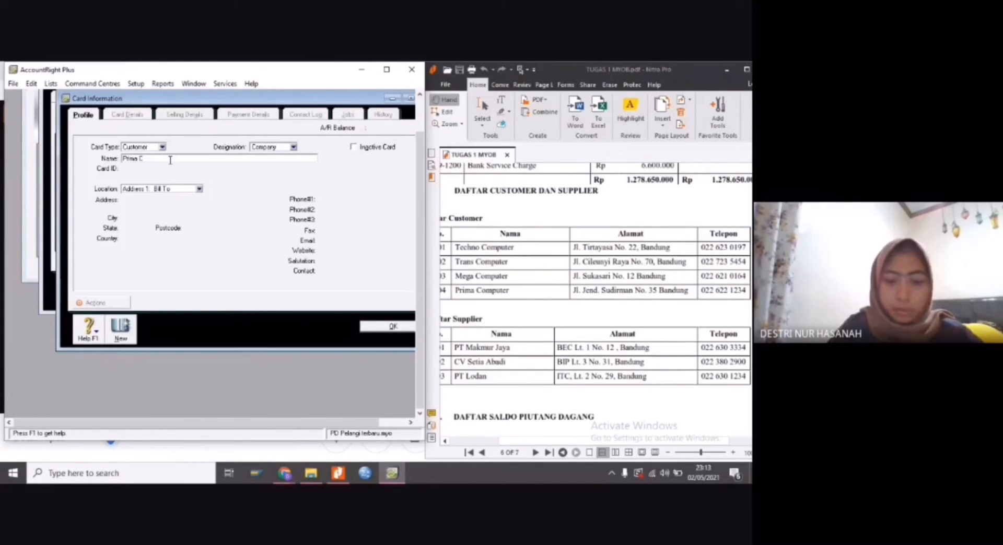
pyautogui.write('omputer')
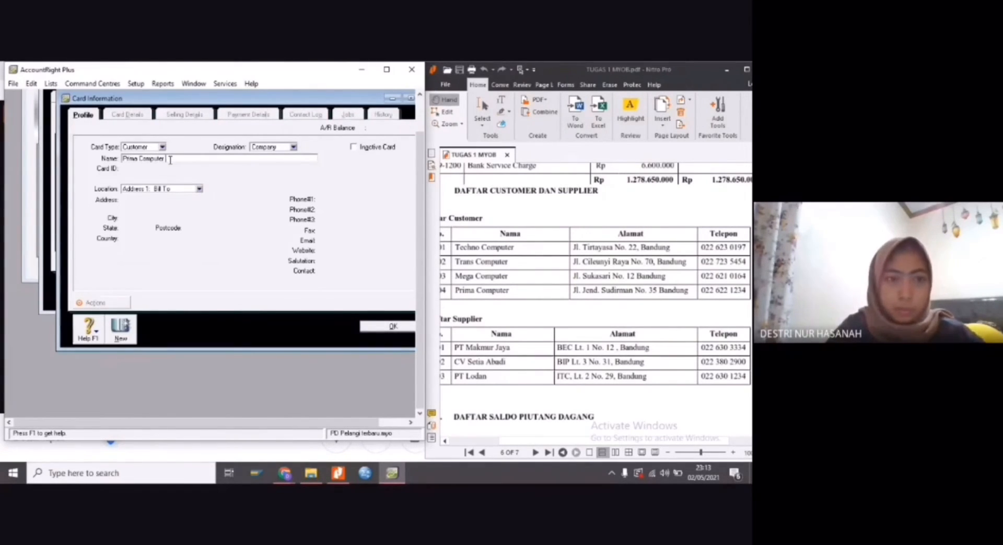
pyautogui.press('Tab')
pyautogui.write('C004')
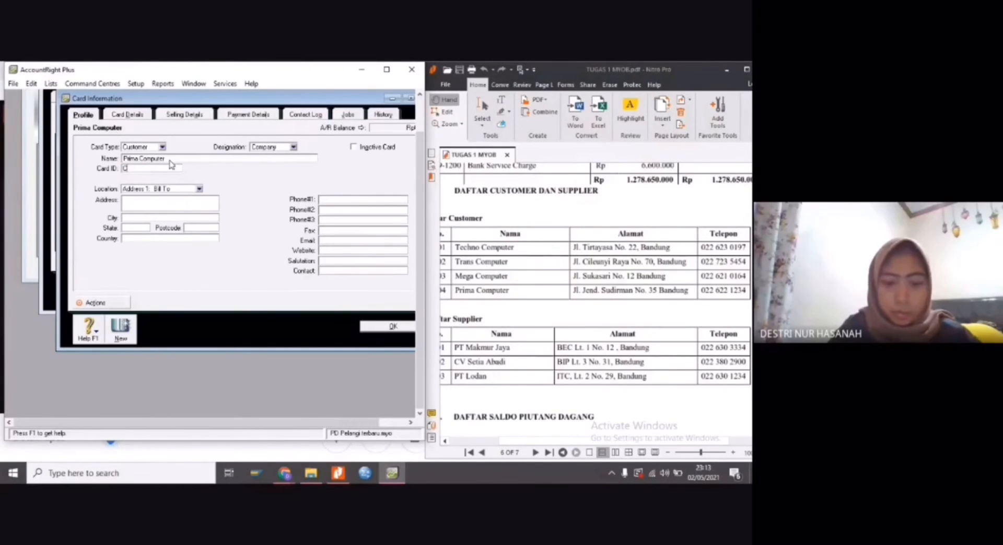
# Fill in Prima Computer's street address from the PDF's customer list in the address field
pyautogui.click(172, 204)
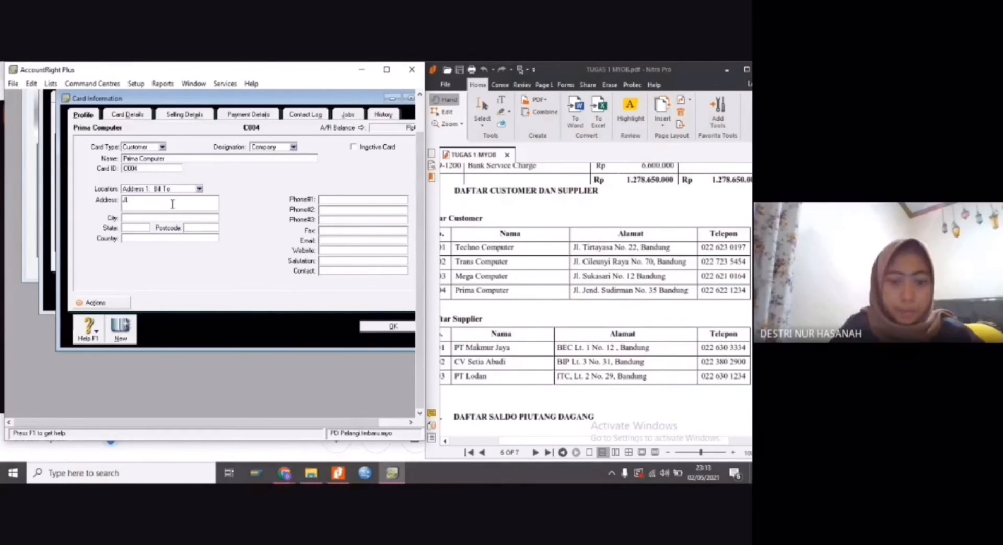
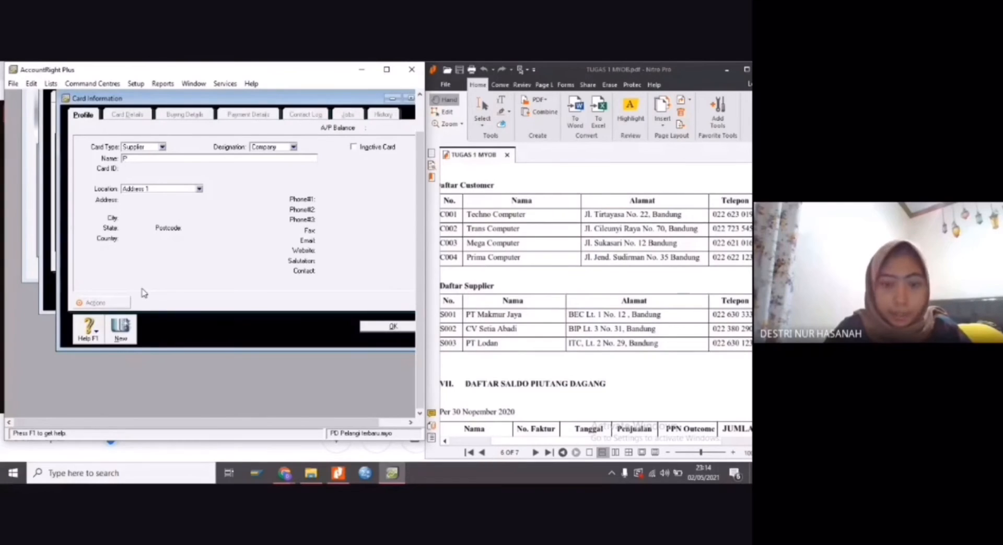
# Name the new supplier card PT Makmur Jaya and enter its card ID from the PDF's supplier list
pyautogui.write('T Makmu')
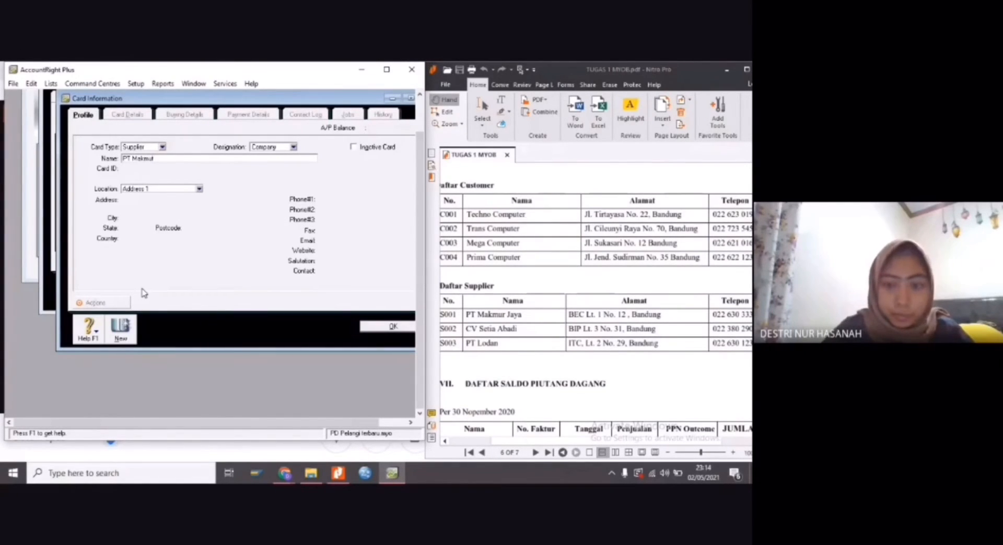
pyautogui.write('r Jaya')
pyautogui.press('Tab')
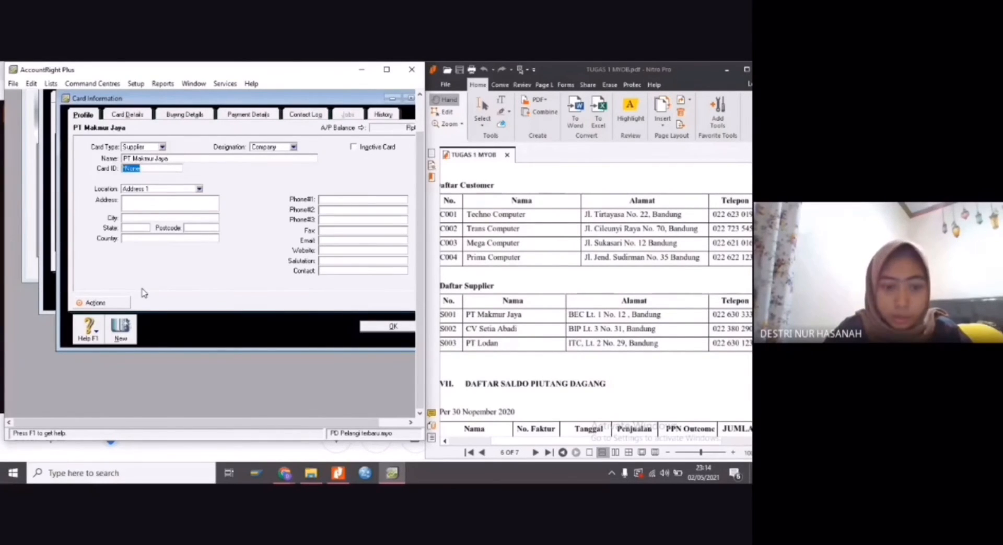
pyautogui.write('S001')
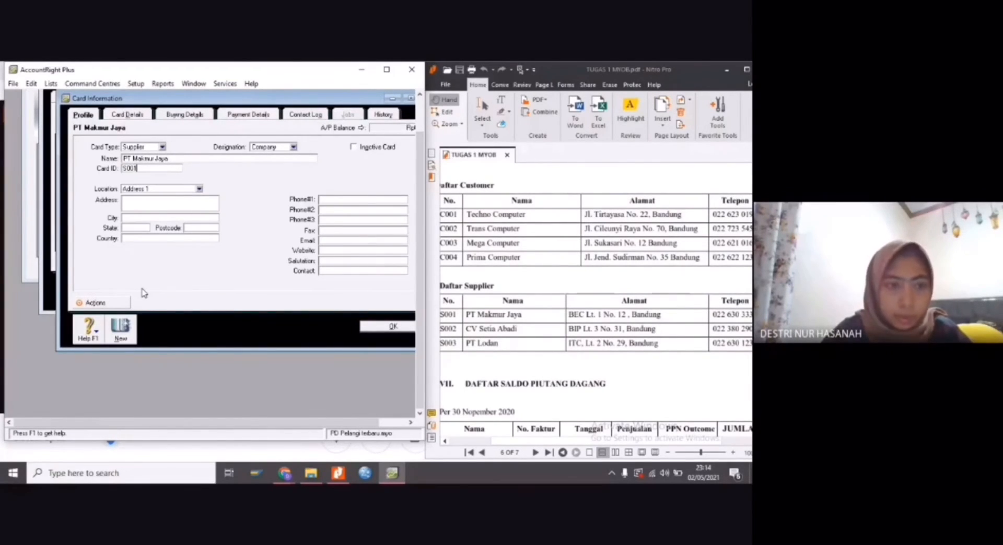
# Fill in PT Makmur Jaya's street address and city from the PDF in the address field and set the country to Indonesia
pyautogui.click(153, 200)
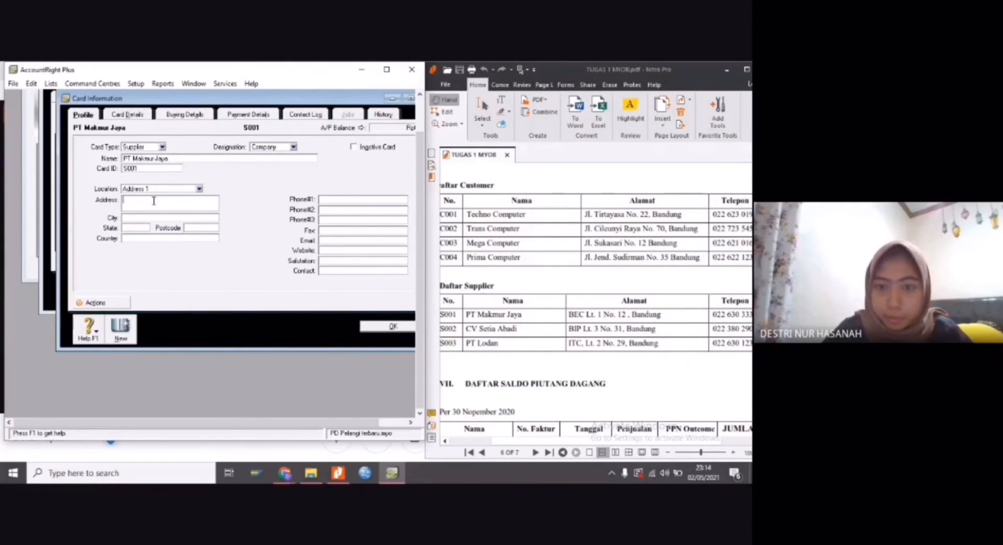
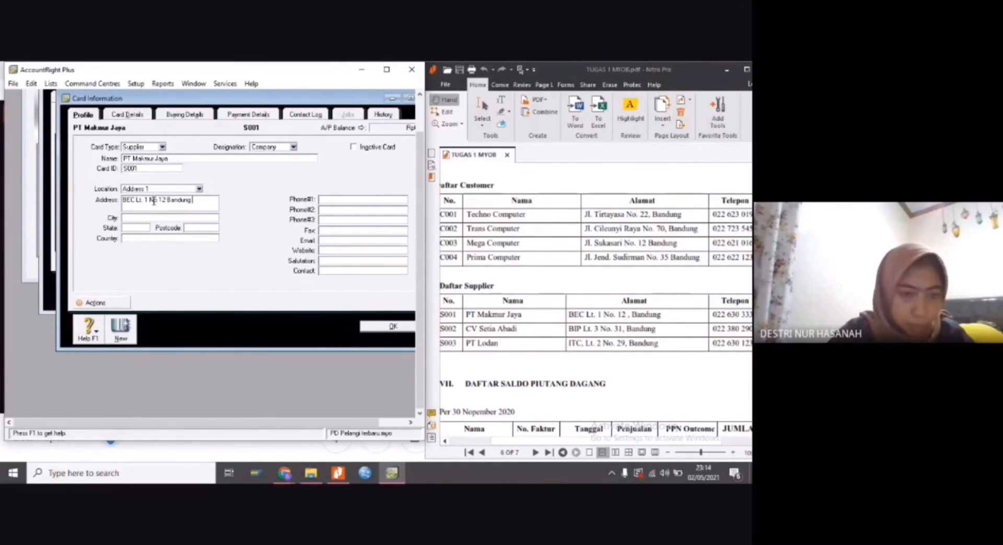
pyautogui.click(143, 241)
pyautogui.write('Indonesia')
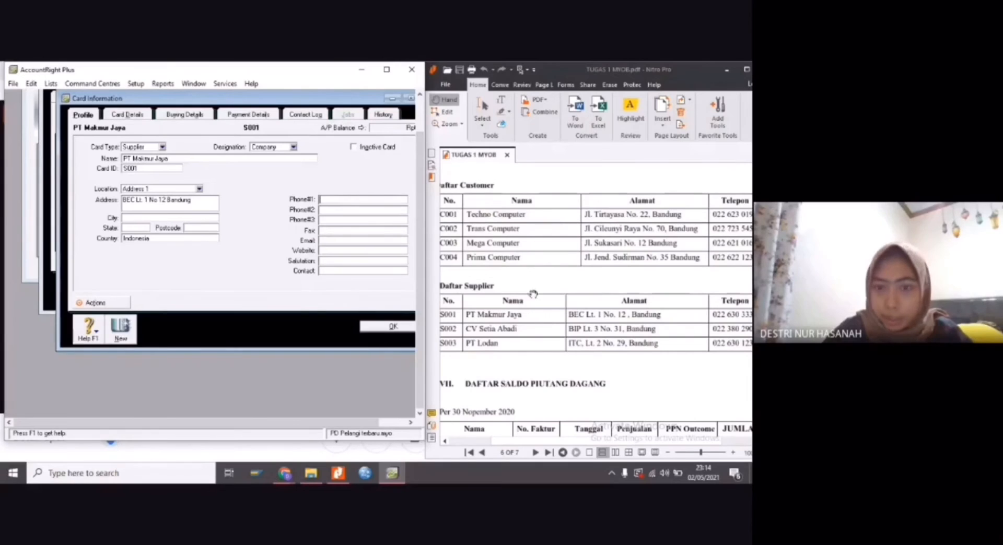
pyautogui.moveTo(663, 443); pyautogui.dragTo(682, 443)
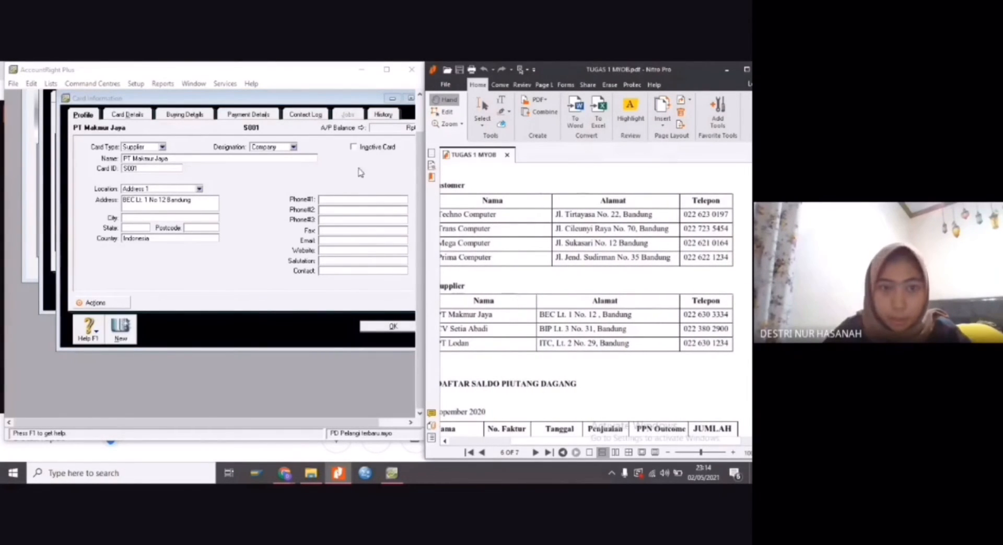
pyautogui.click(356, 199)
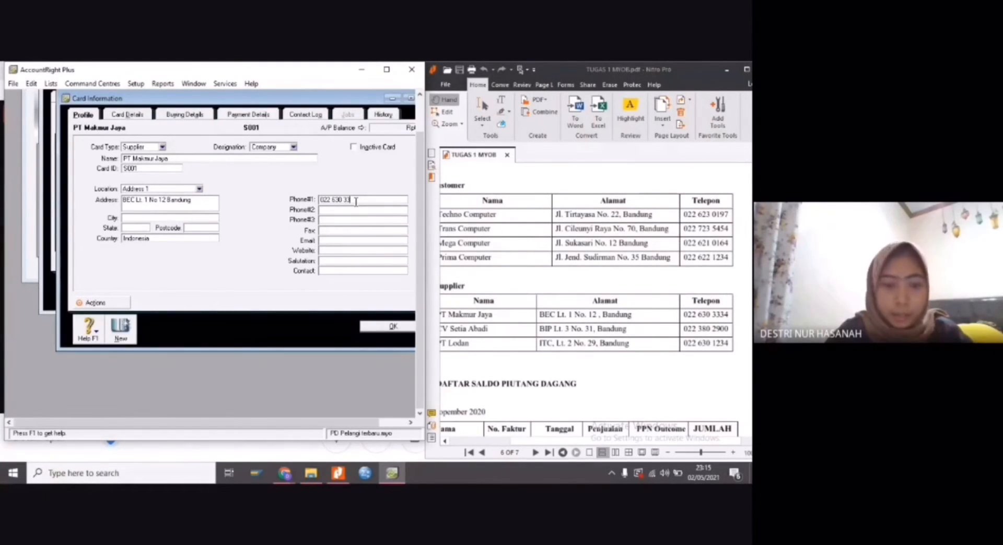
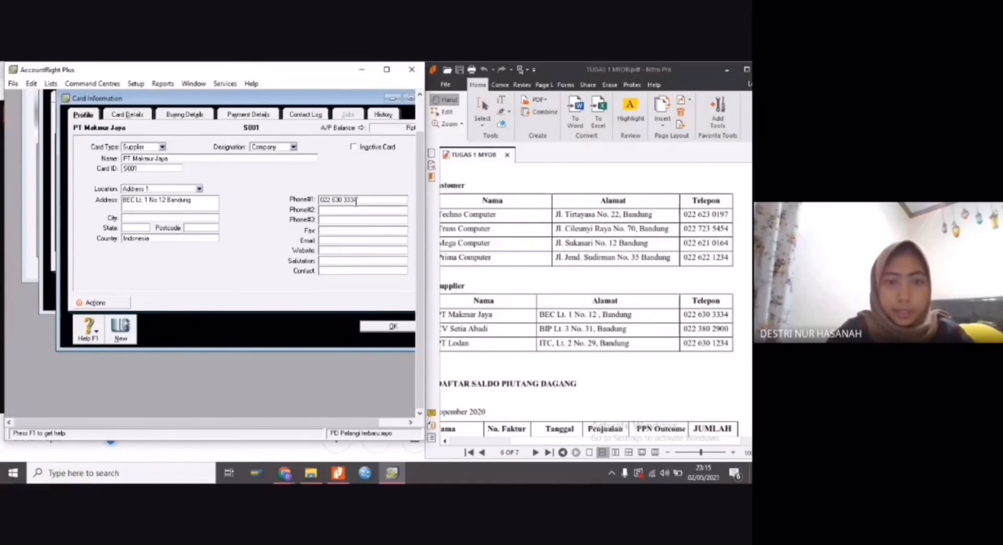
pyautogui.click(399, 326)
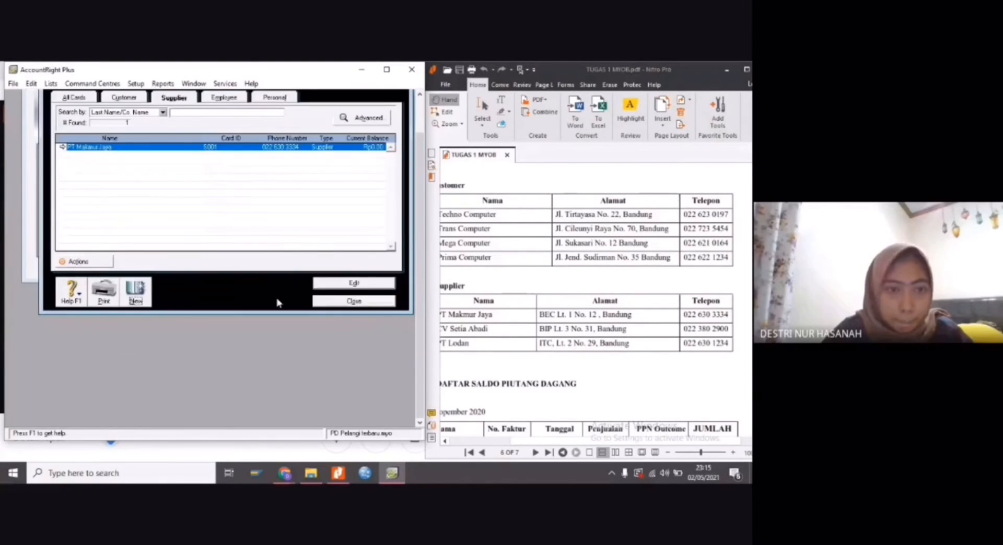
# Create a second supplier card with the name CV Setia Abadi, capitalised as in the PDF's supplier list
pyautogui.click(137, 294)
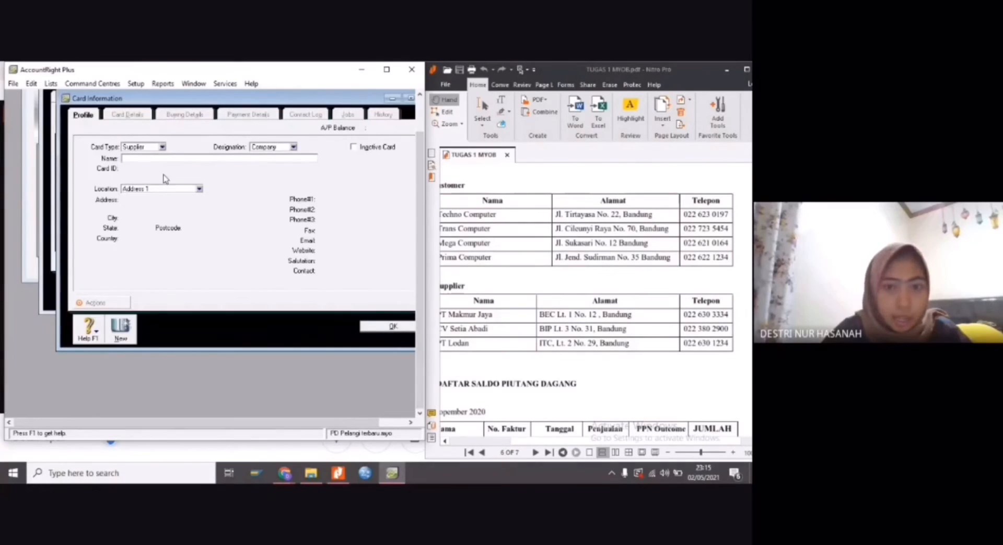
pyautogui.write('CV Se')
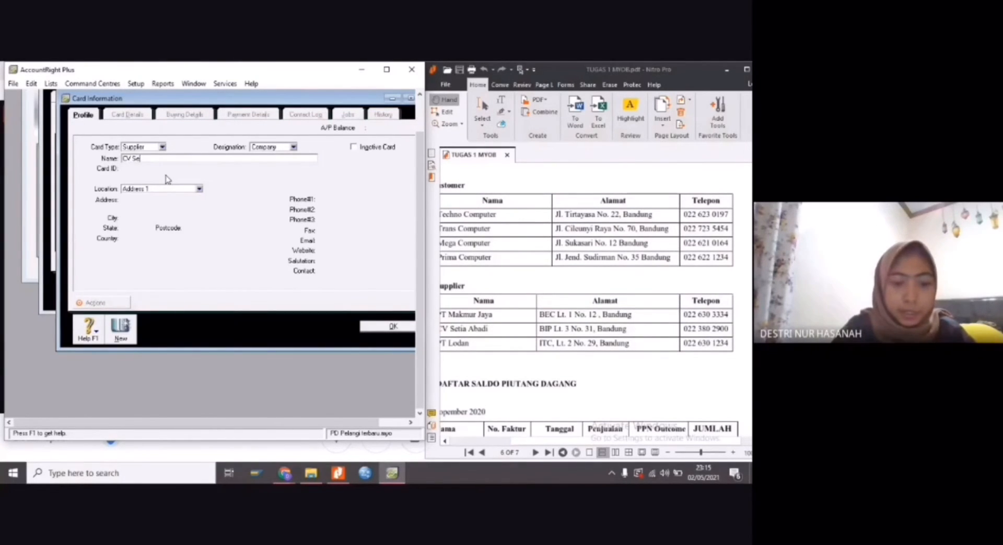
pyautogui.write('tia Ab')
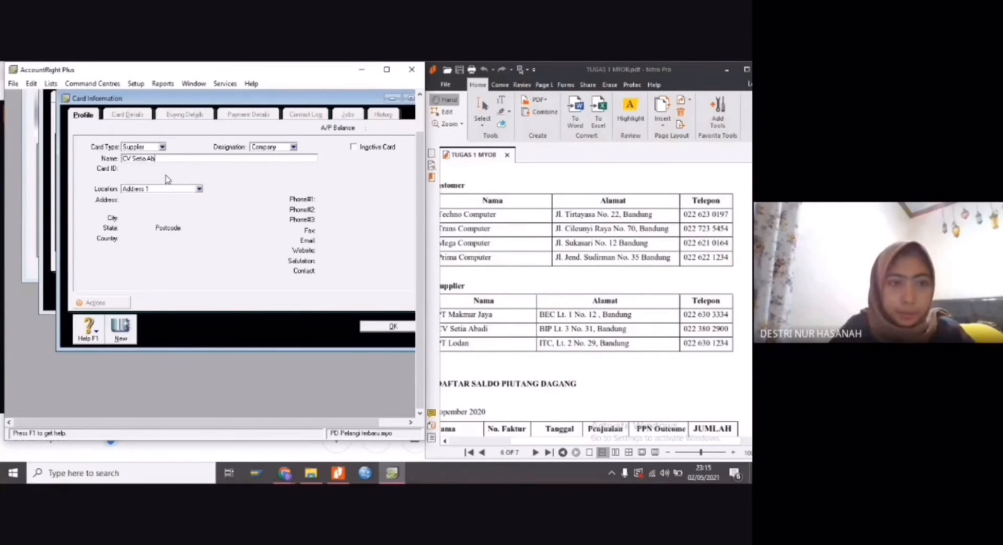
pyautogui.write('aDI')
pyautogui.press('Tab')
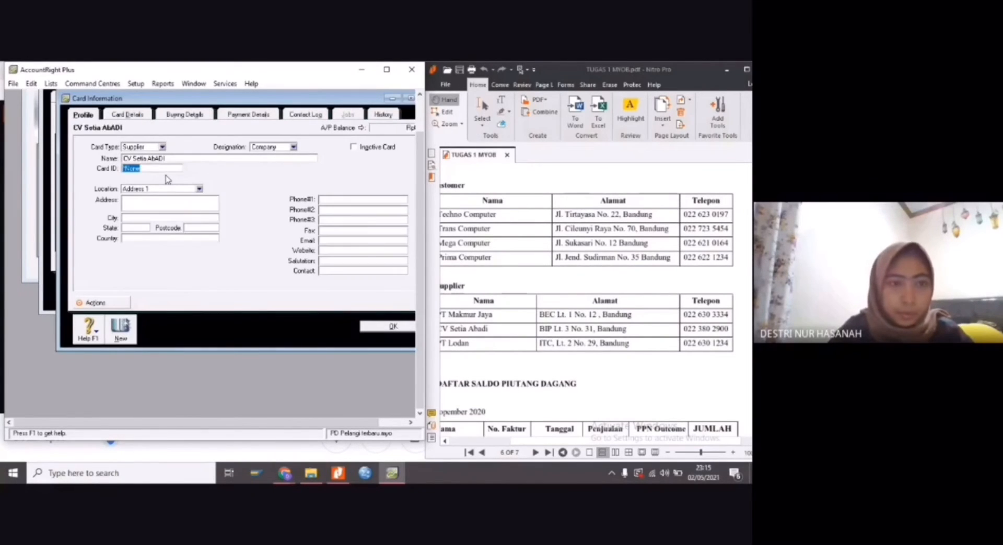
pyautogui.click(172, 158)
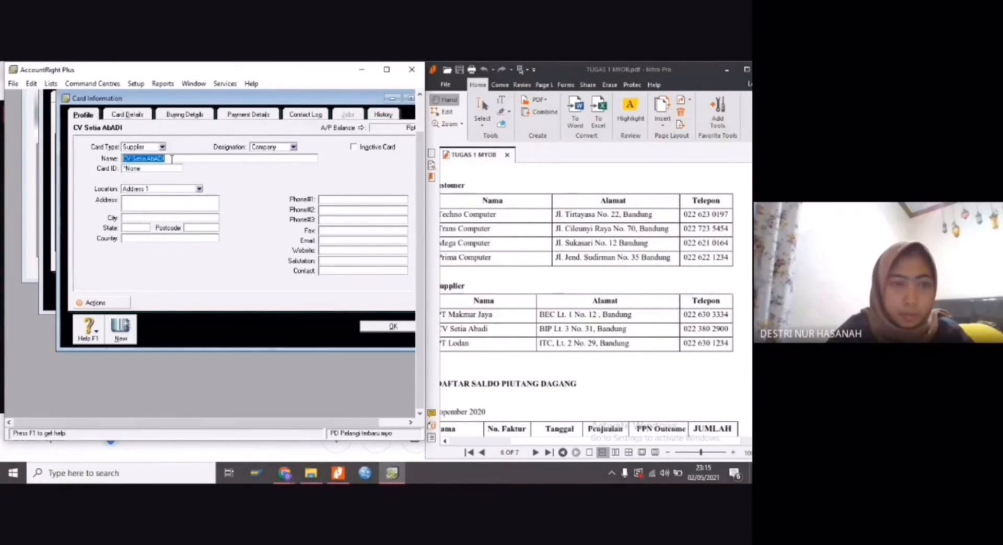
pyautogui.click(191, 155)
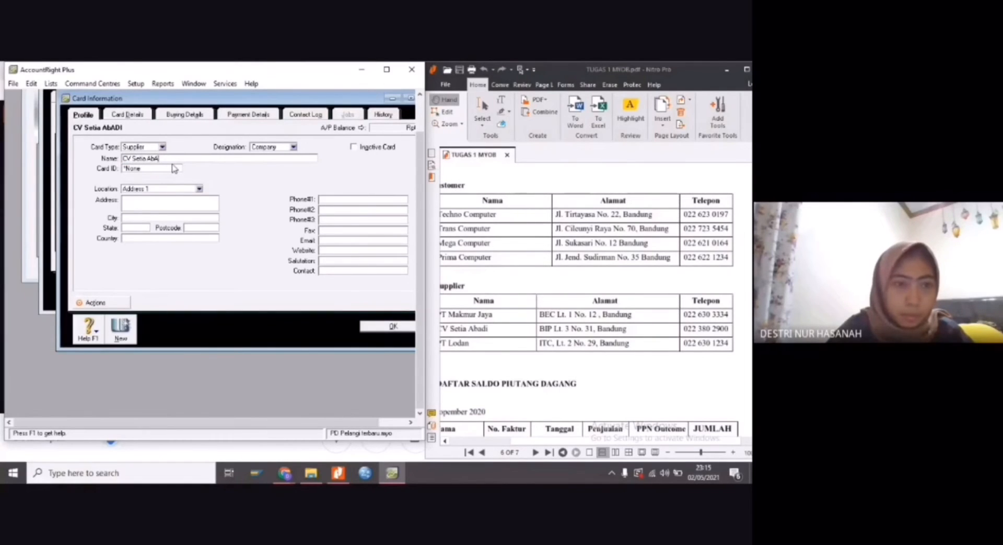
pyautogui.write('a')
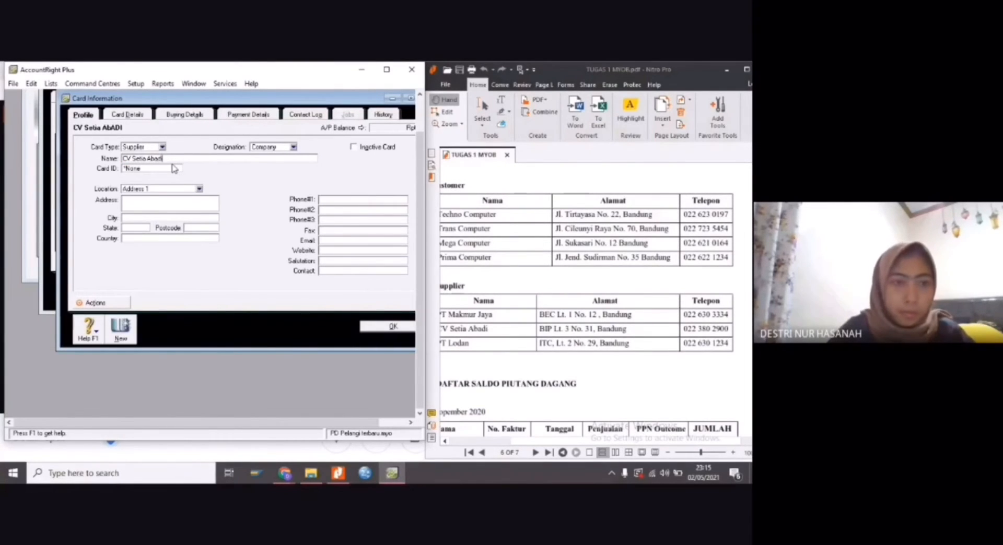
pyautogui.write('di')
# Replace the default card ID of CV Setia Abadi with the one from the PDF's supplier list
pyautogui.click(152, 169)
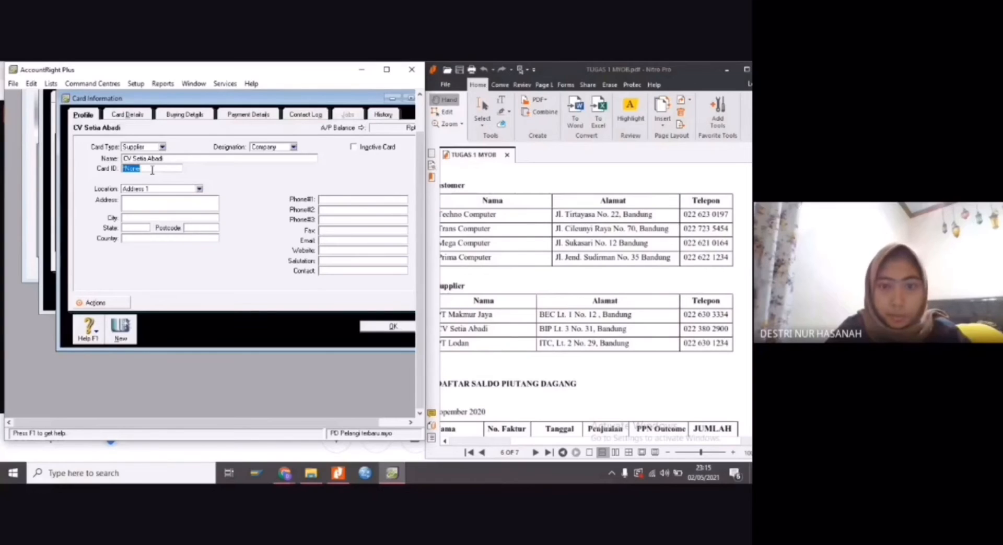
pyautogui.moveTo(557, 441); pyautogui.dragTo(523, 446)
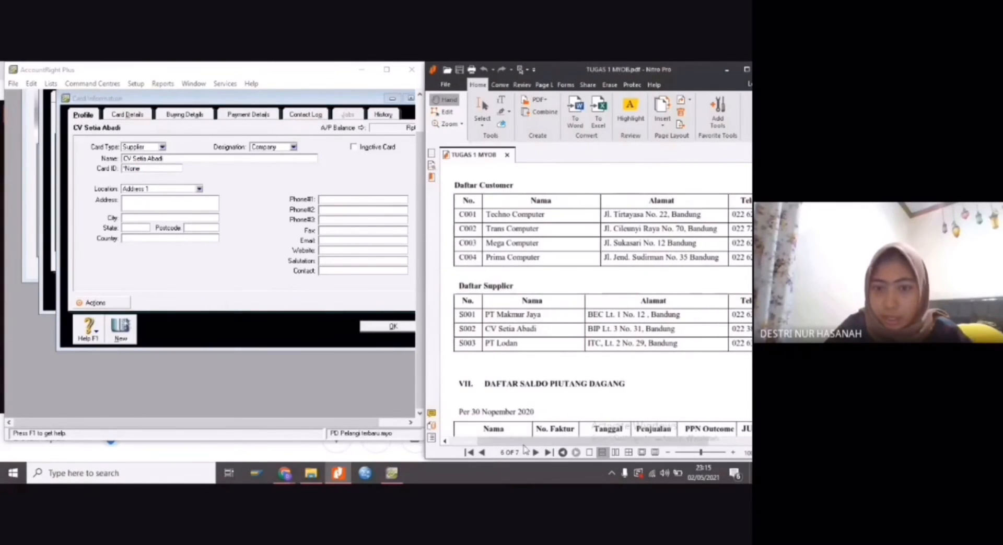
pyautogui.click(163, 170)
pyautogui.press('BackSpace')
pyautogui.press('BackSpace')
pyautogui.press('BackSpace')
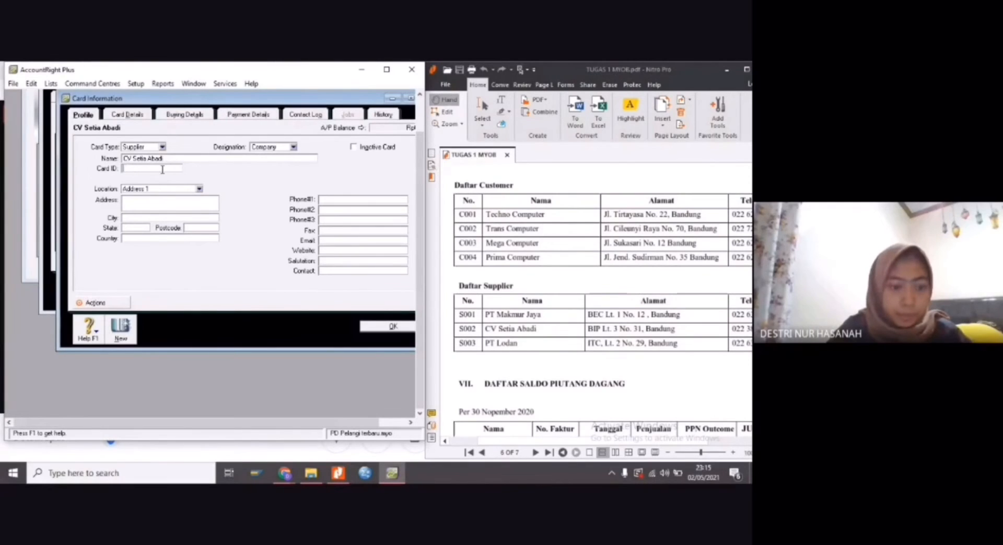
pyautogui.write('S002')
# Fill in CV Setia Abadi's street address and city from the PDF in the address field and set the country to Indonesia
pyautogui.click(169, 202)
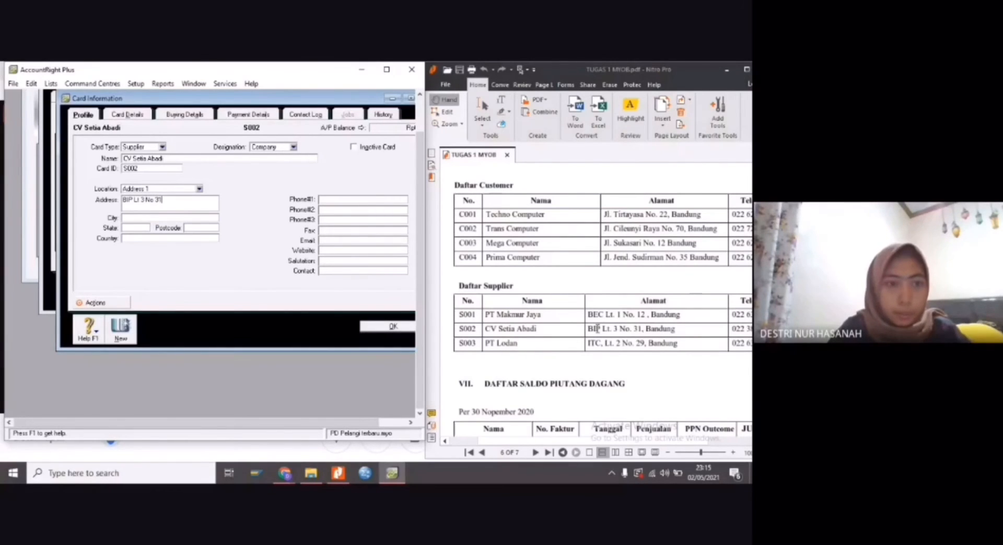
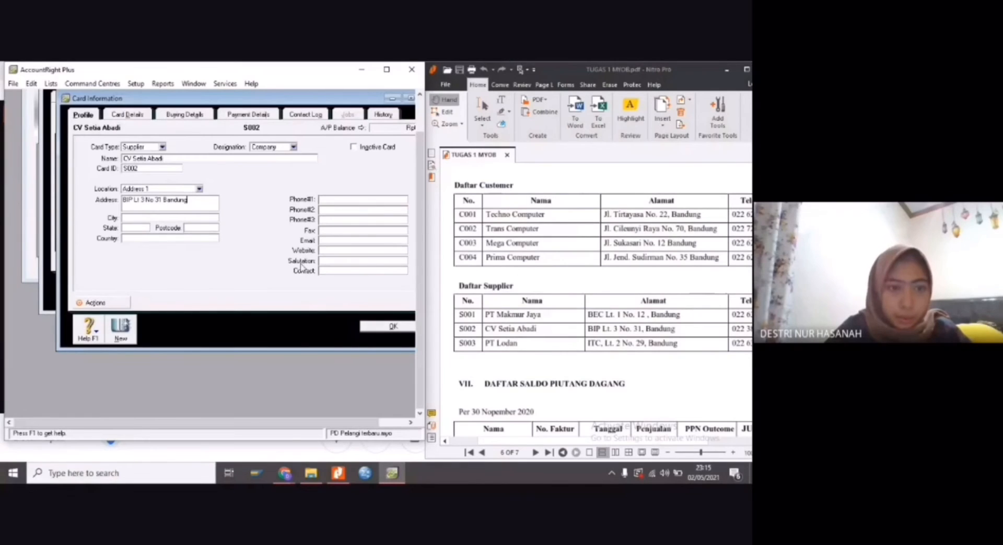
pyautogui.write('Indonesia')
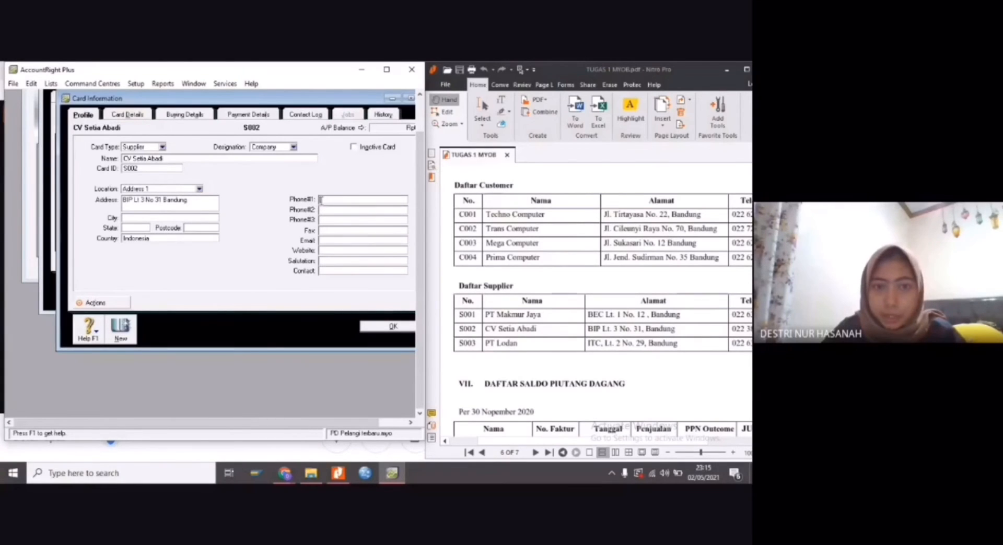
pyautogui.moveTo(654, 442); pyautogui.dragTo(674, 442)
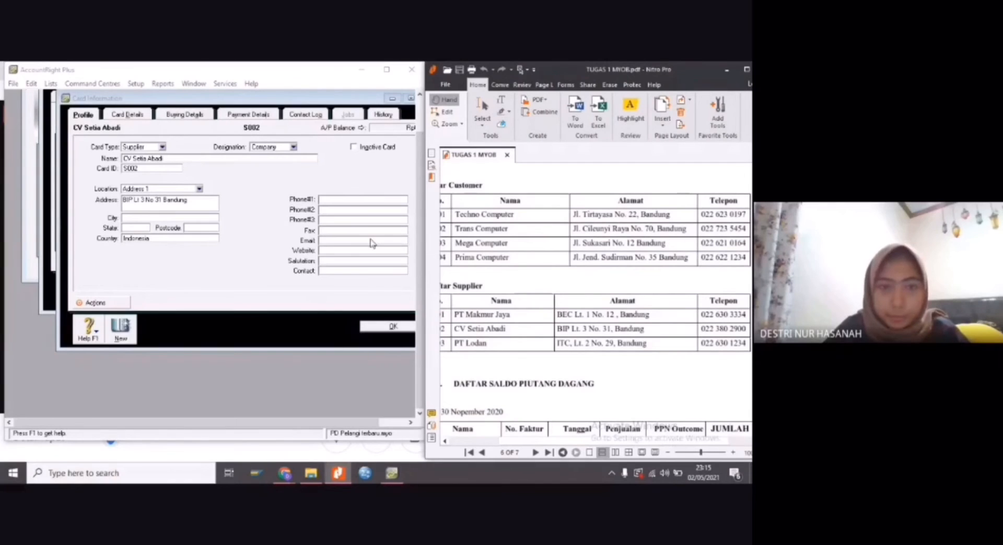
pyautogui.click(344, 200)
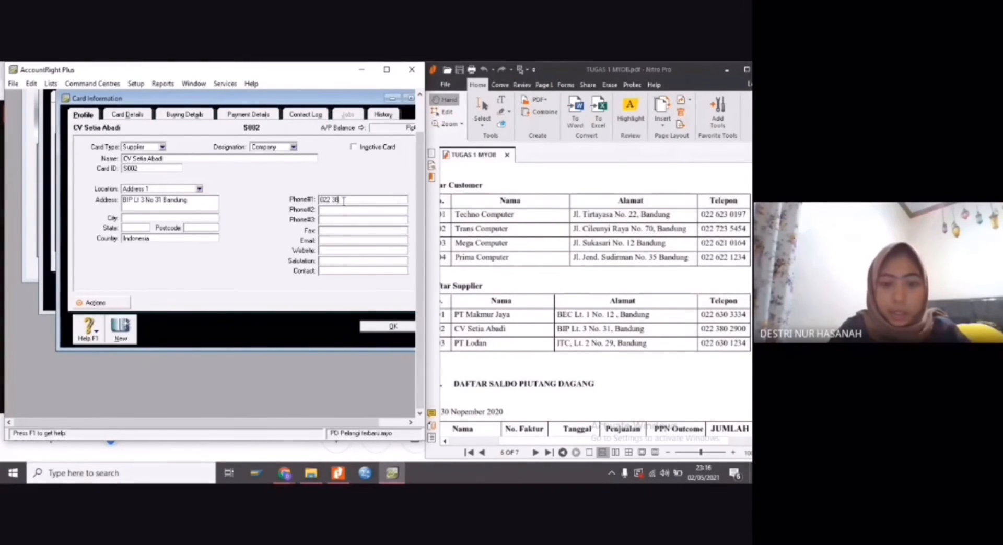
pyautogui.click(374, 327)
# Create a third supplier card for PT Lodan with its card ID from the PDF's supplier list
pyautogui.click(135, 295)
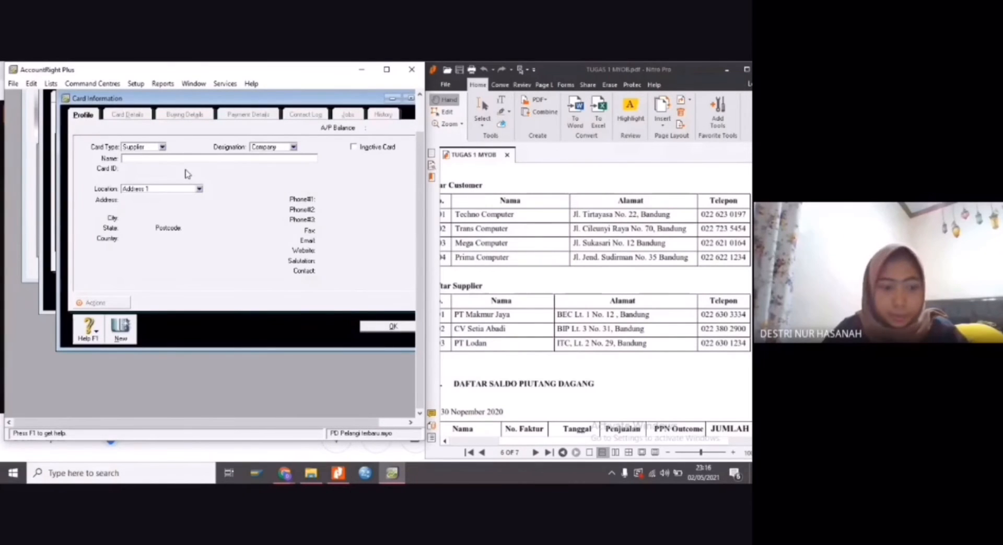
pyautogui.write('PT Lodan')
pyautogui.press('Tab')
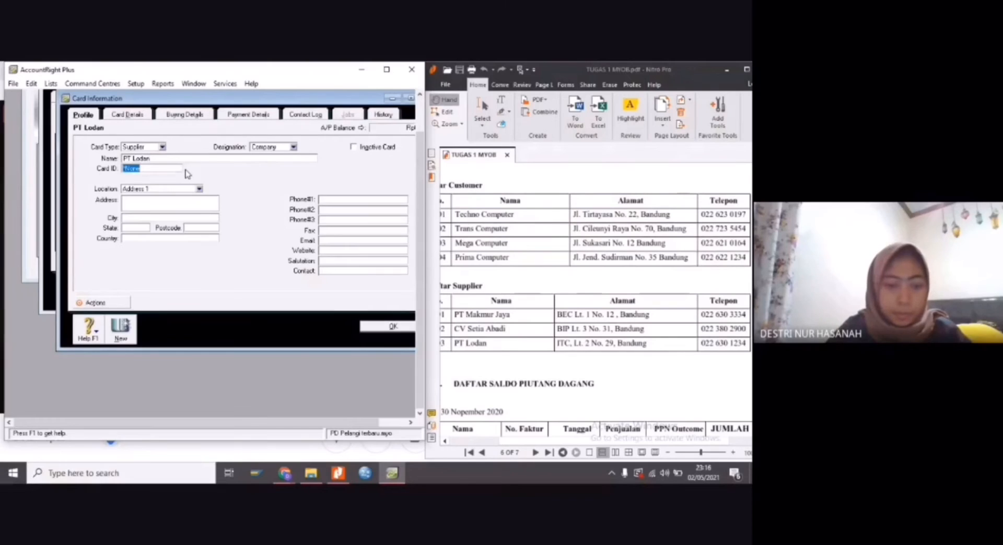
pyautogui.write('S000003')
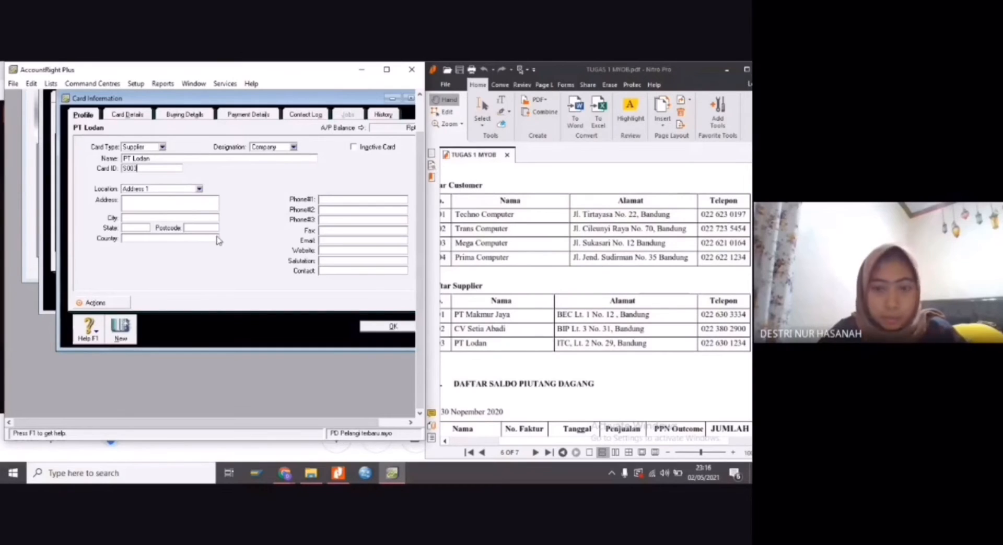
# Fill in PT Lodan's street address and city from the PDF in the address field and set the country to Indonesia
pyautogui.click(158, 204)
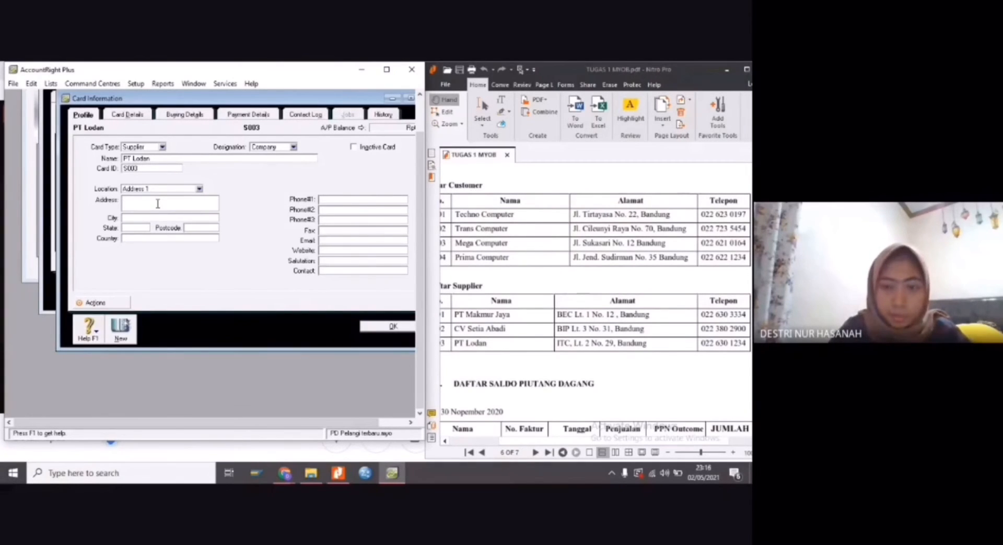
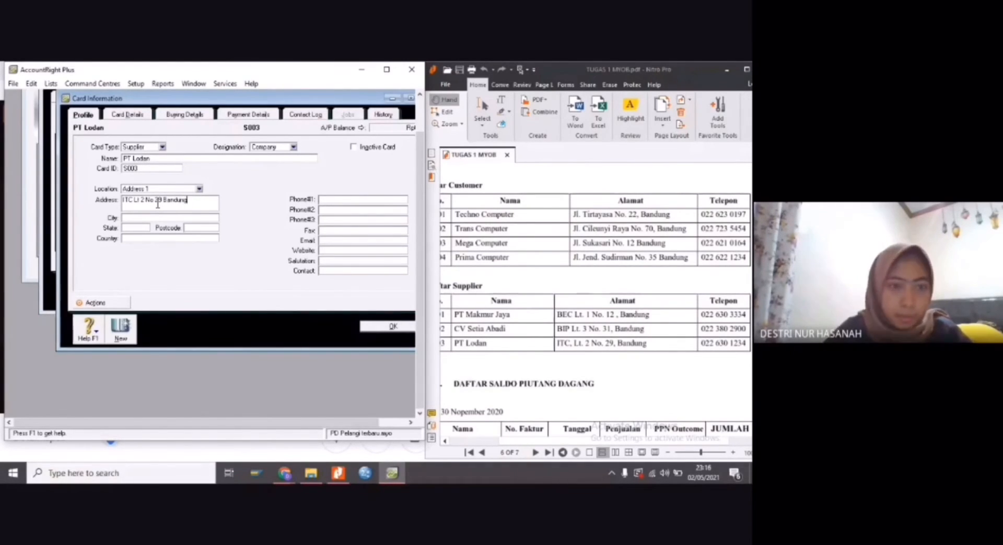
pyautogui.click(126, 238)
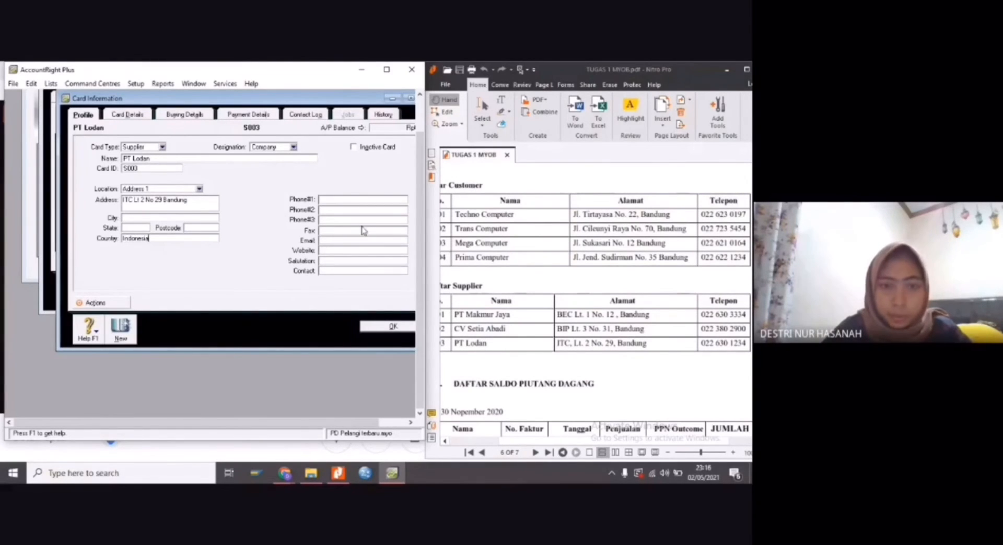
pyautogui.click(367, 198)
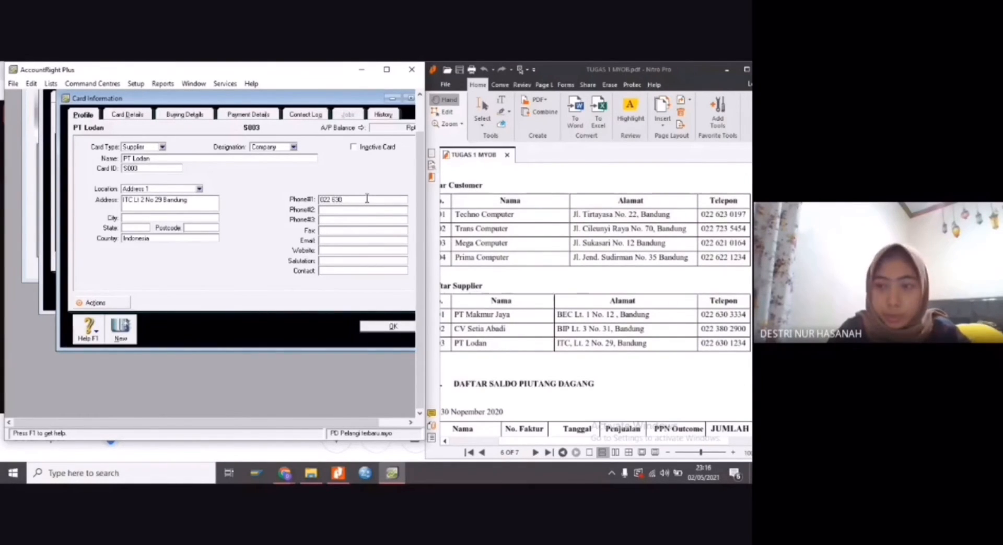
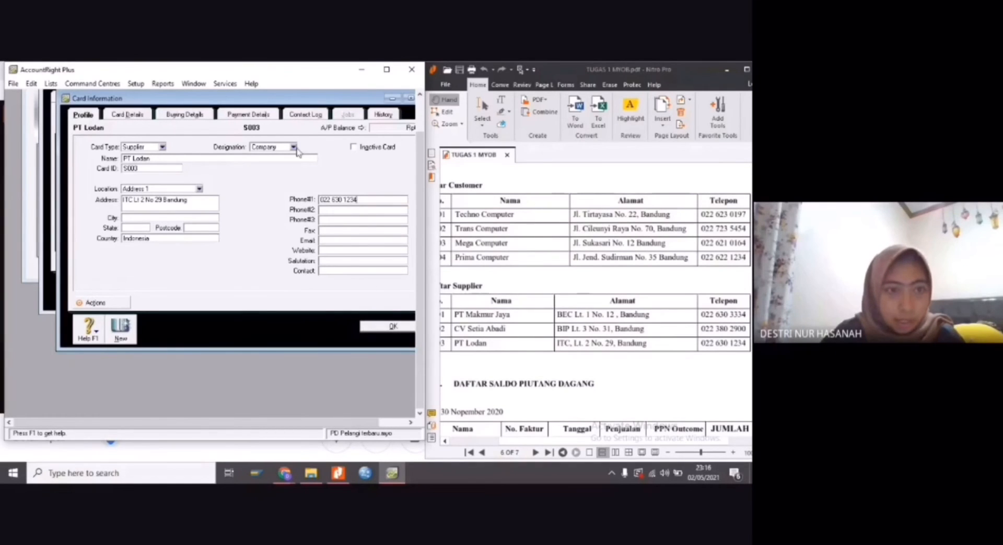
pyautogui.click(375, 326)
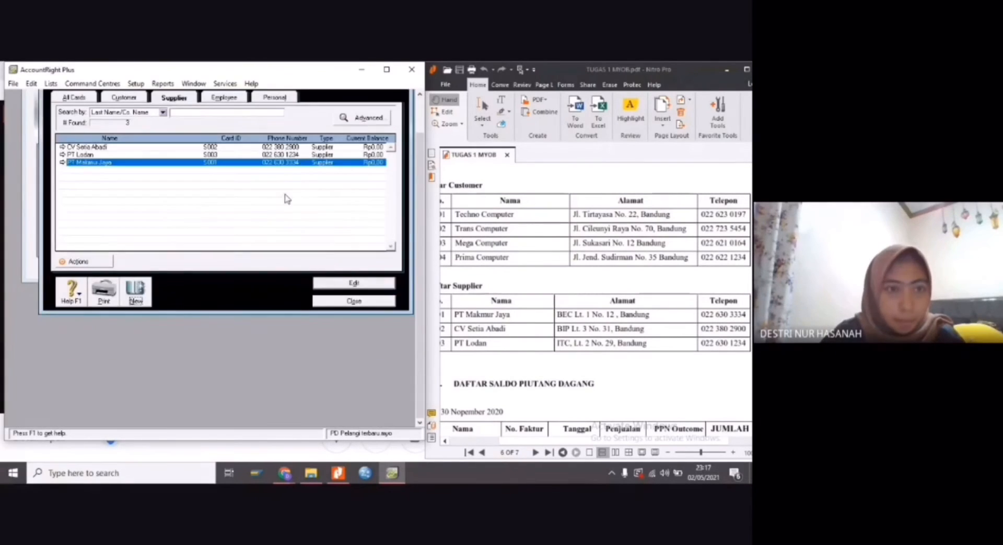
# Check the customer and supplier cards in the cards list against the PDF and close the list
pyautogui.click(125, 99)
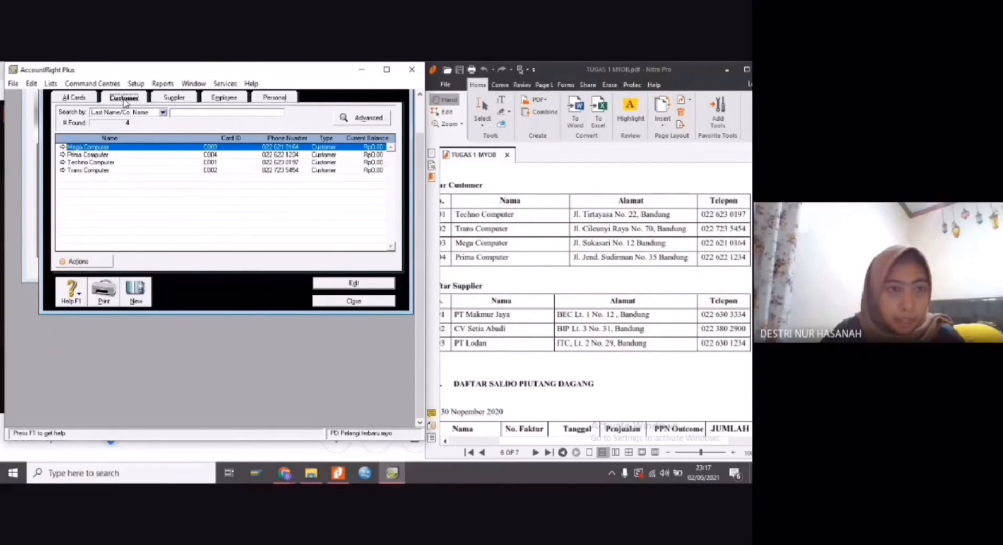
pyautogui.click(174, 98)
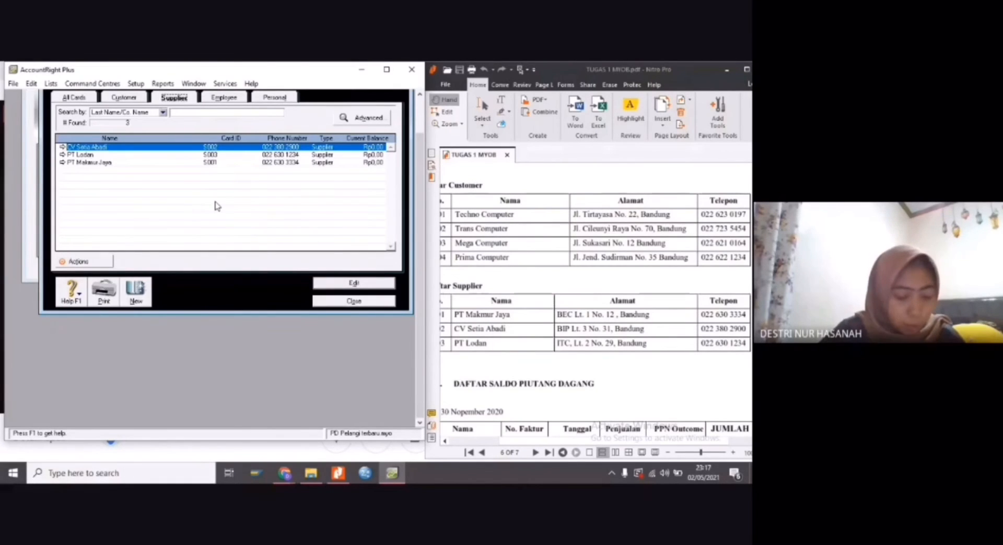
pyautogui.click(345, 299)
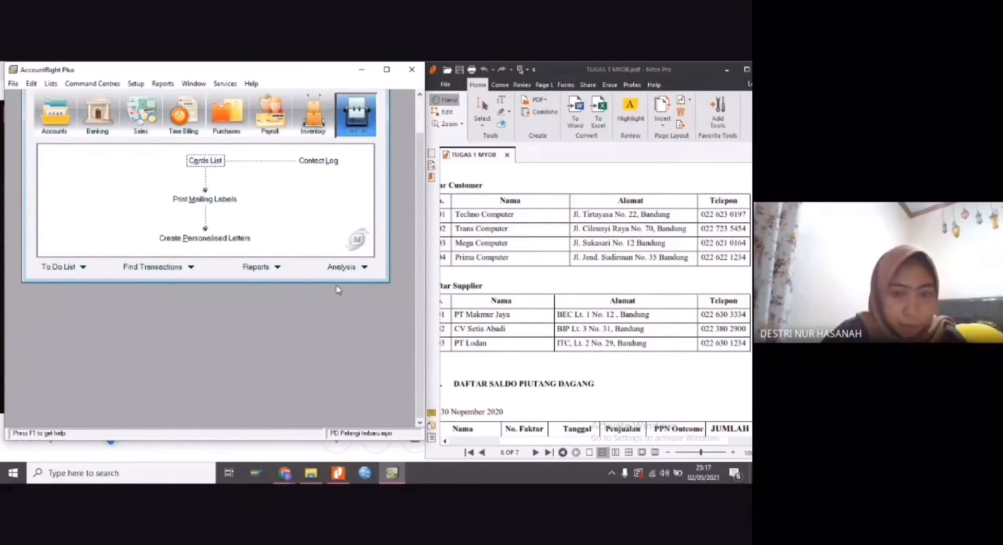
# Bring the PDF's DAFTAR SALDO PIUTANG DAGANG table into view and open the customer opening balances setup
pyautogui.scroll(-1, 501, 323)
pyautogui.scroll(-3, 532, 338)
pyautogui.moveTo(586, 442)
pyautogui.mouseDown()
pyautogui.moveTo(546, 433)
pyautogui.moveTo(594, 442)
pyautogui.moveTo(581, 443)
pyautogui.mouseUp()
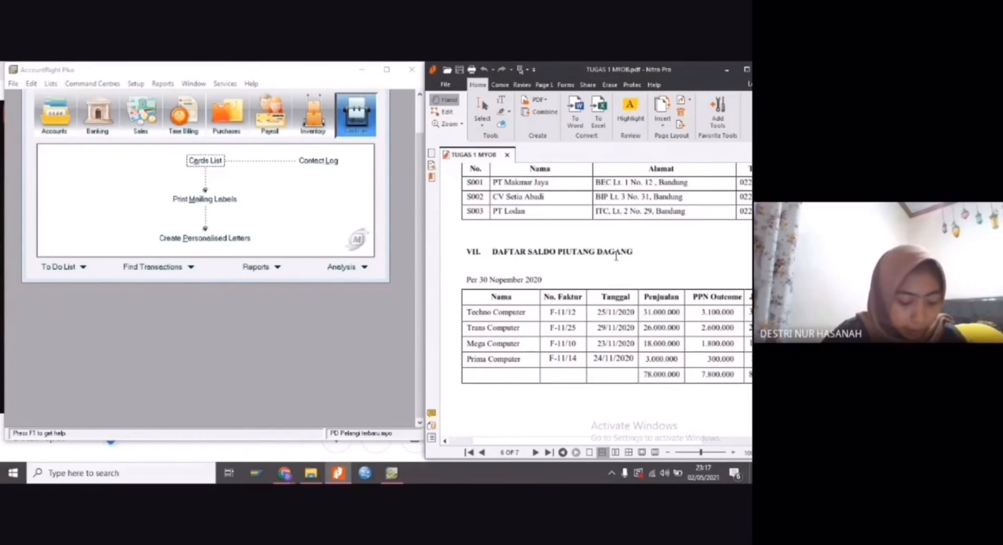
pyautogui.click(137, 89)
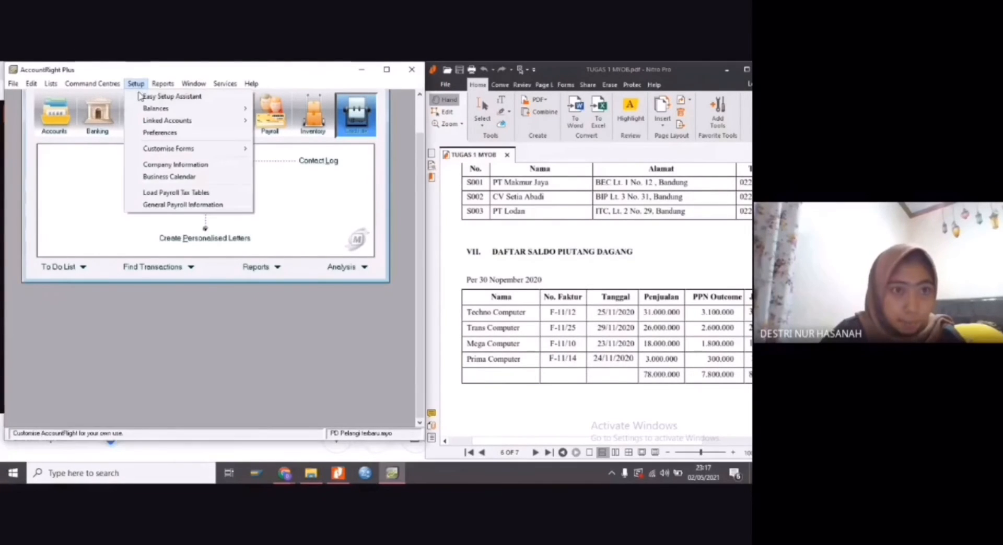
pyautogui.moveTo(167, 111)
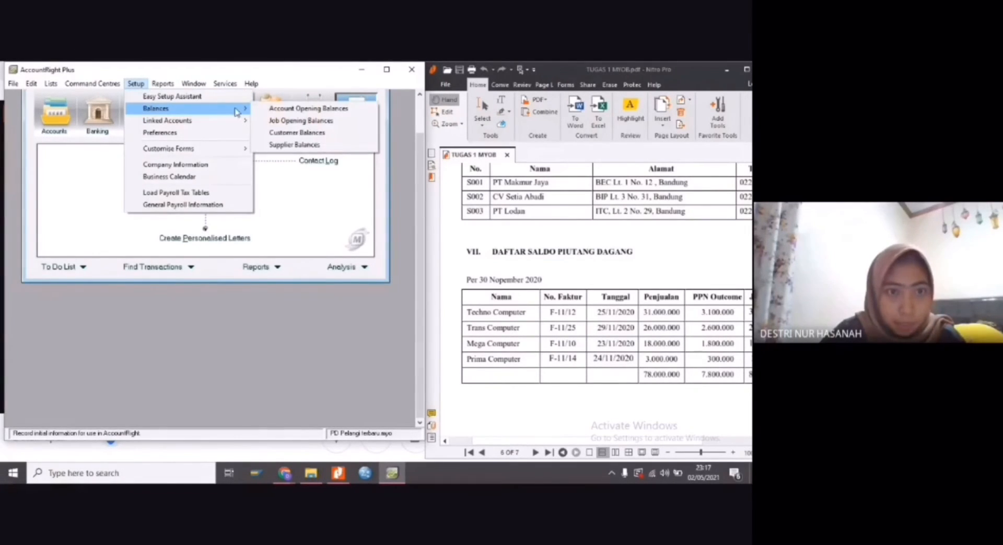
pyautogui.click(282, 134)
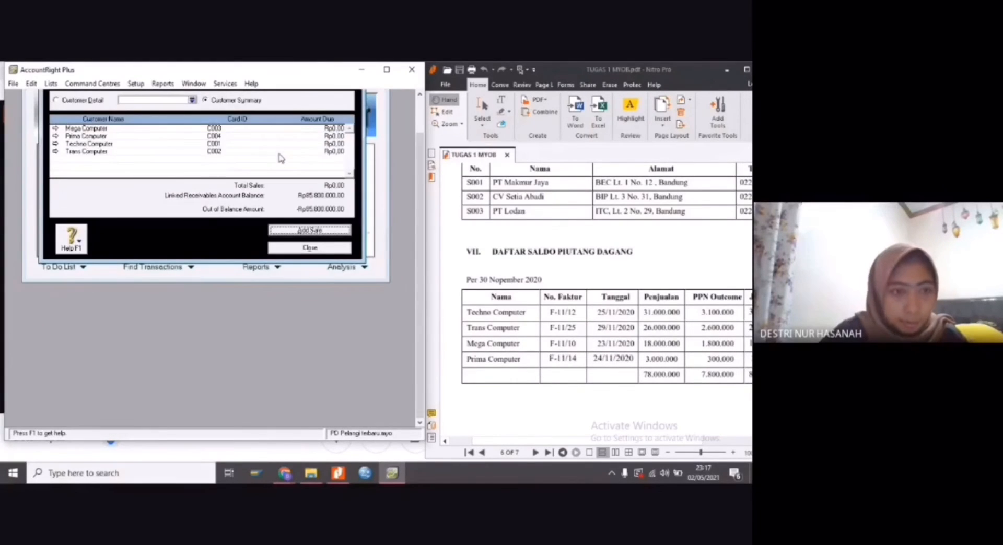
# Add a historical sale for the customer Techno Computer
pyautogui.doubleClick(104, 144)
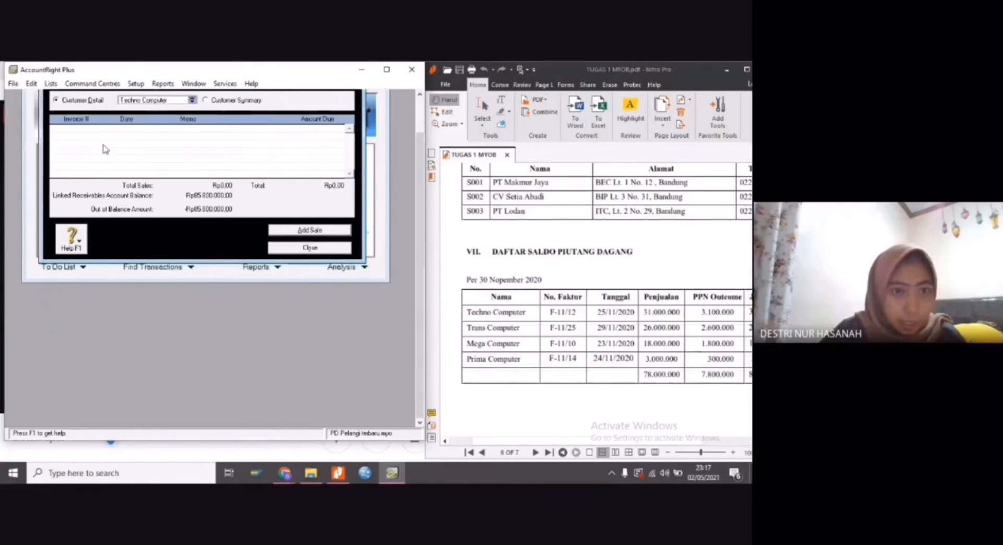
pyautogui.click(288, 233)
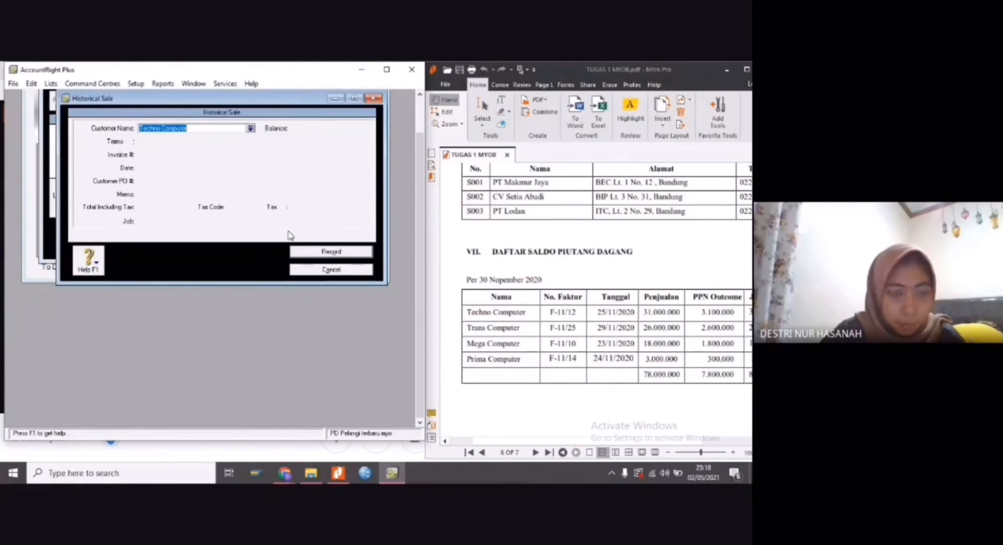
pyautogui.click(201, 132)
pyautogui.press('Tab')
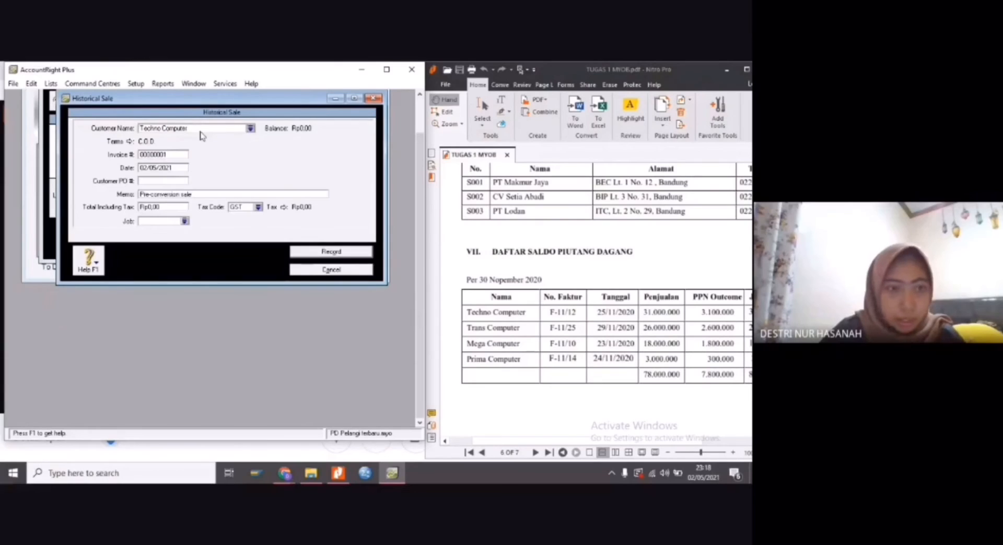
# Set the invoice number of Techno Computer's historical sale to F-11/12
pyautogui.click(154, 156)
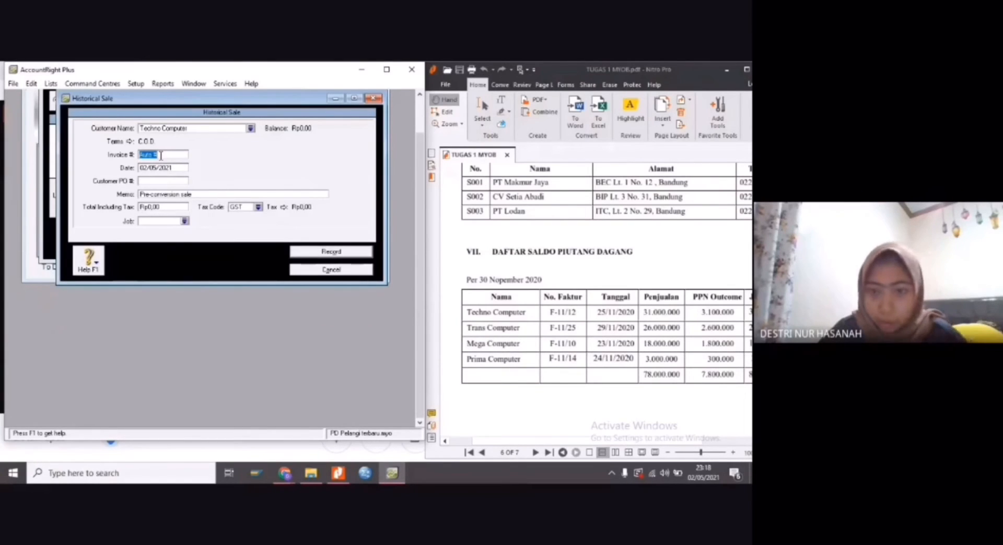
pyautogui.write('F-1')
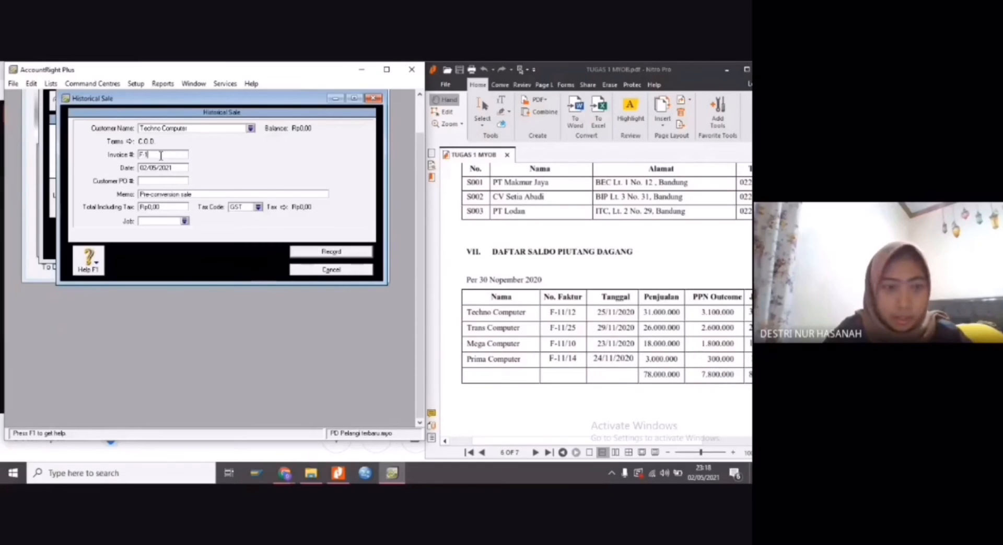
pyautogui.write('1/12')
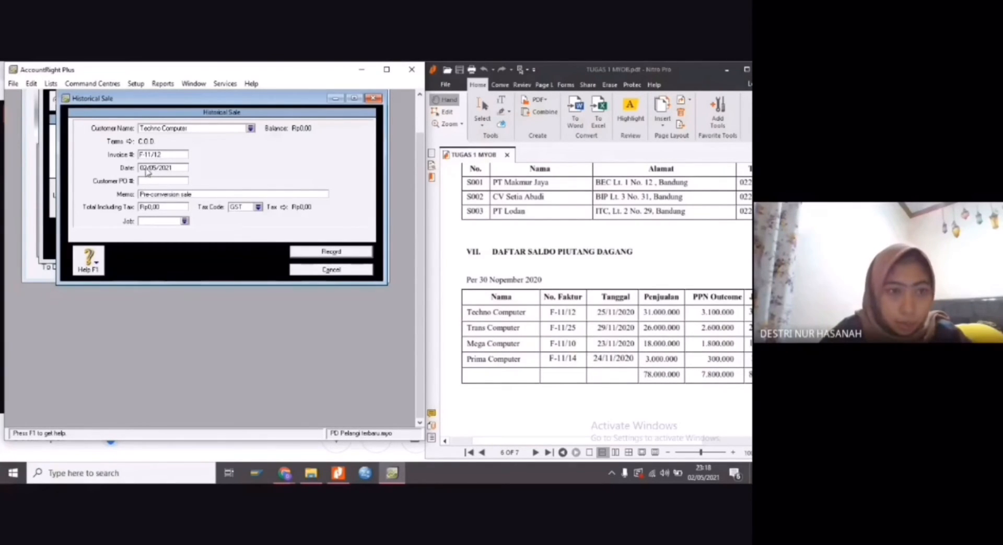
pyautogui.press('Tab')
# Set the date of Techno Computer's historical sale to 25/11/2020
pyautogui.click(148, 171)
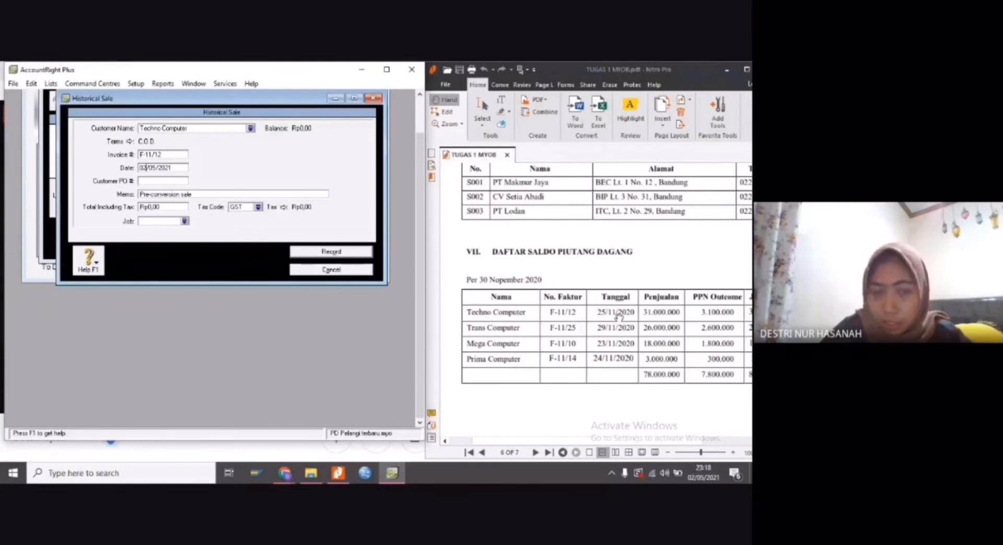
pyautogui.press('BackSpace')
pyautogui.press('BackSpace')
pyautogui.write('25')
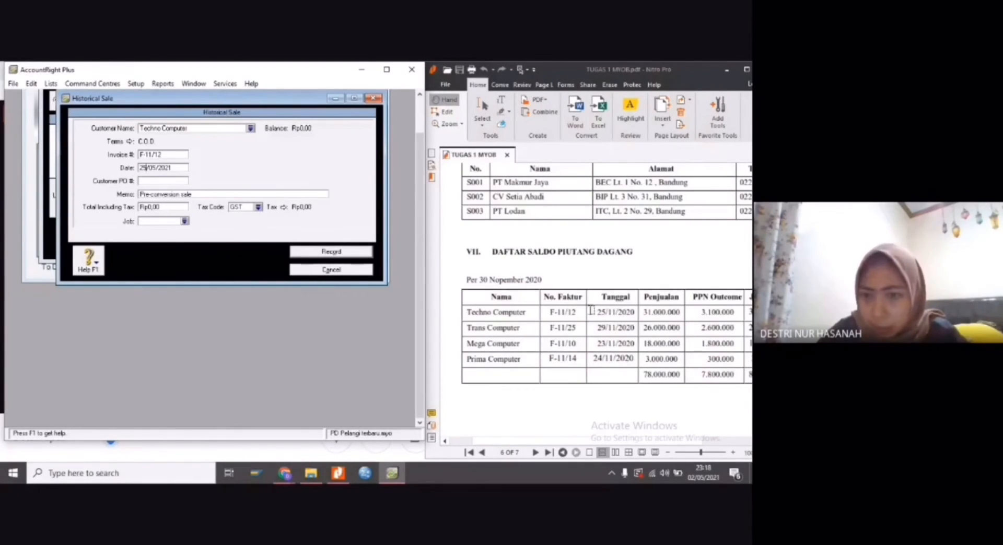
pyautogui.click(156, 167)
pyautogui.press('BackSpace')
pyautogui.press('BackSpace')
pyautogui.write('11')
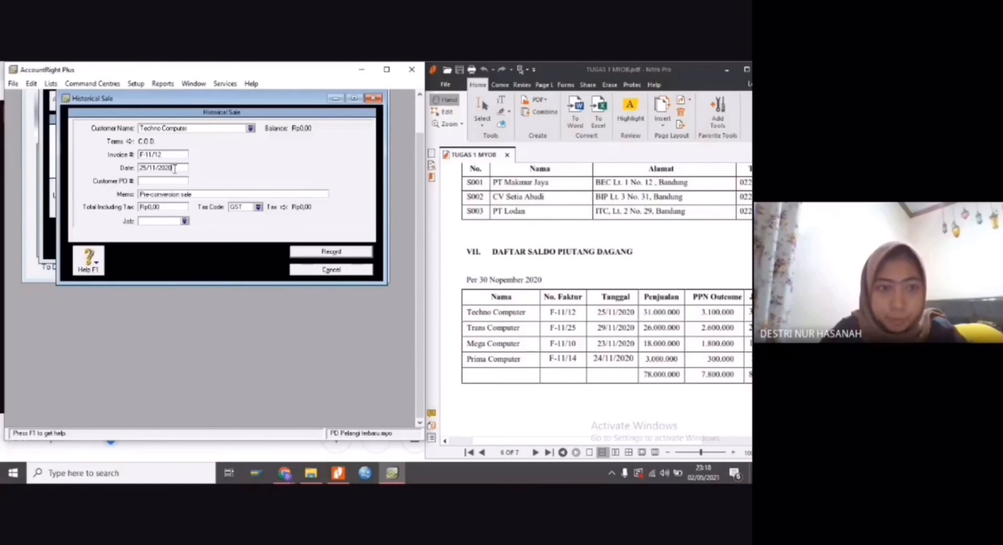
# Replace the default memo of Techno Computer's historical sale with SALDO AWAL PIUTANG
pyautogui.click(176, 195)
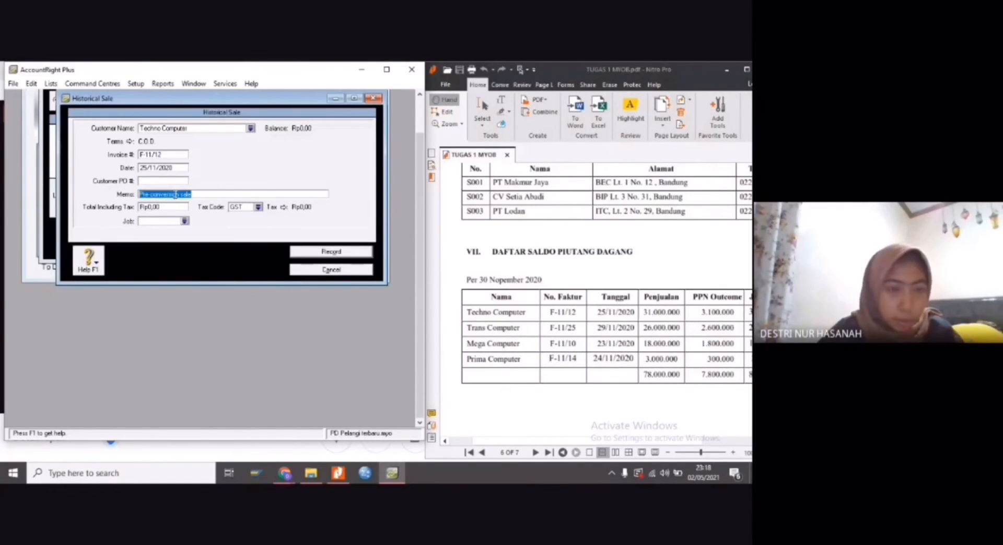
pyautogui.write('S')
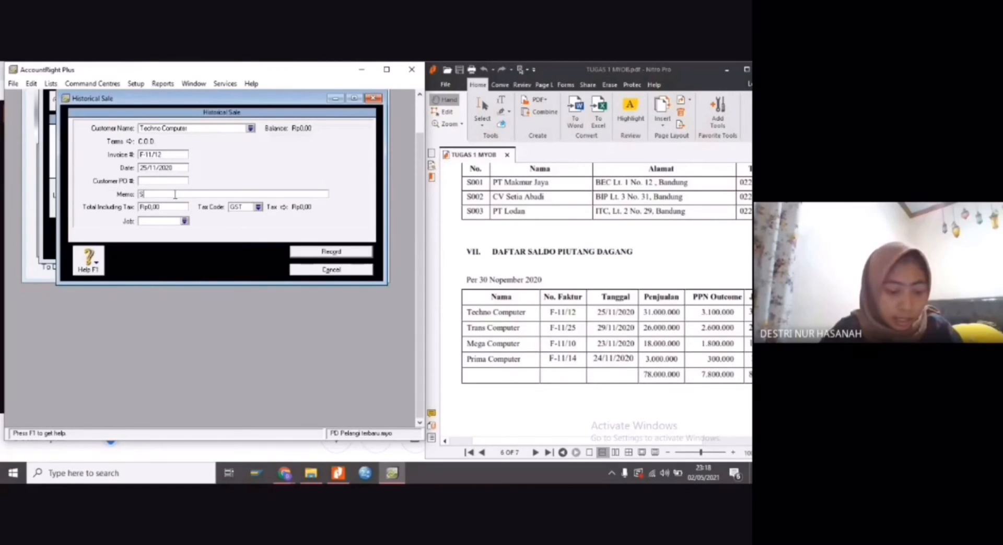
pyautogui.write('ALDO ')
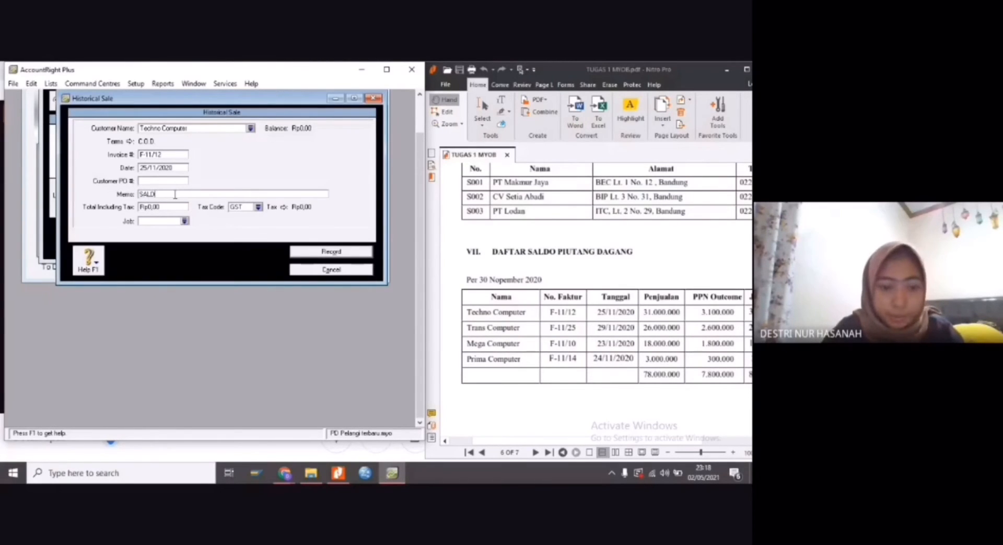
pyautogui.write('AWAL PIUTANG')
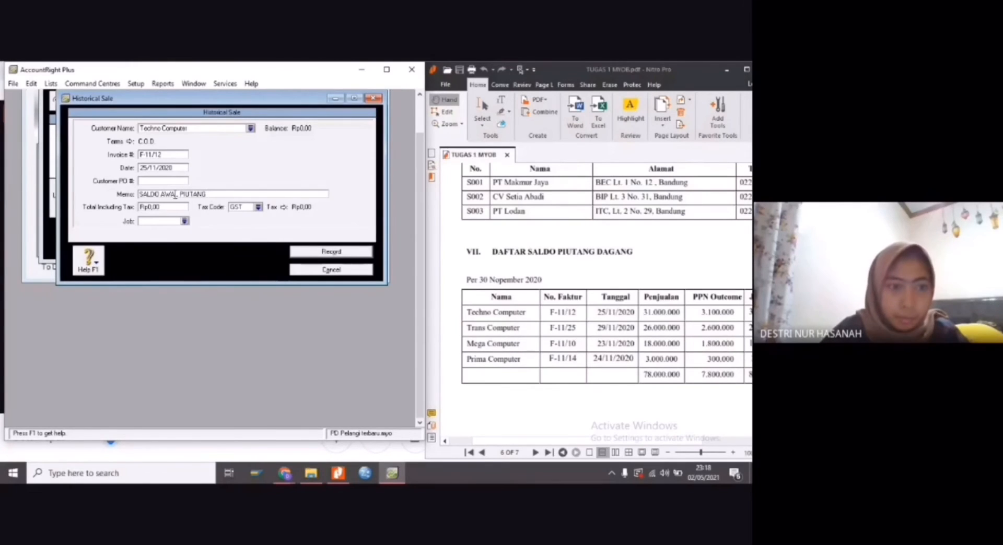
# Set the tax-inclusive total of Techno Computer's historical sale to Rp34.100.000, the JUMLAH amount in the PDF's receivables table
pyautogui.click(162, 206)
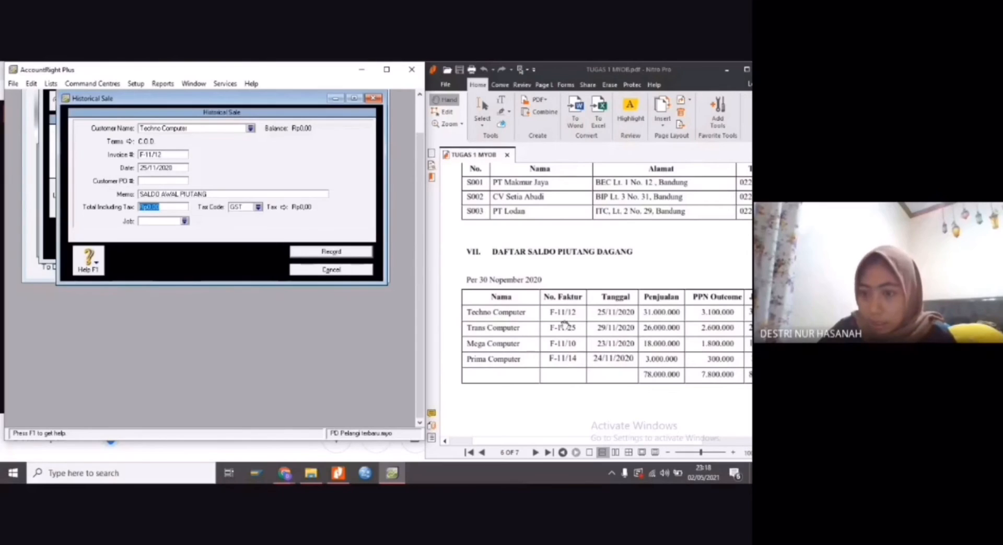
pyautogui.moveTo(608, 442); pyautogui.dragTo(644, 443)
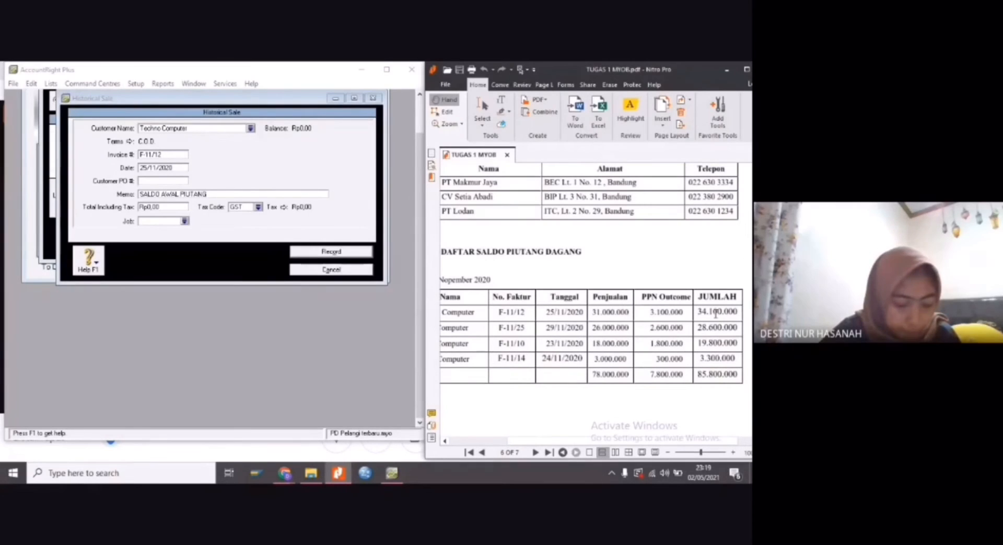
pyautogui.click(163, 206)
pyautogui.press('BackSpace')
pyautogui.press('BackSpace')
pyautogui.press('BackSpace')
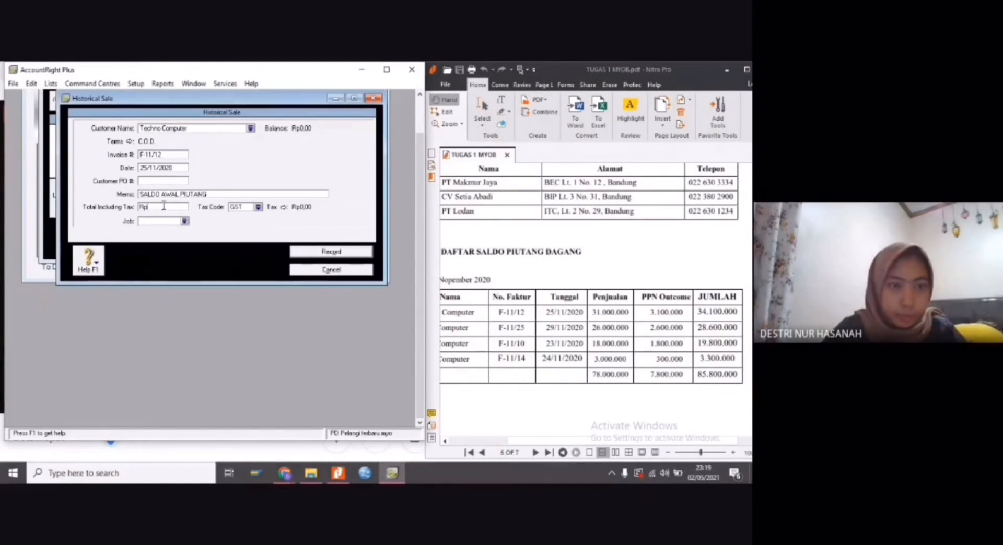
pyautogui.write('34.100.000')
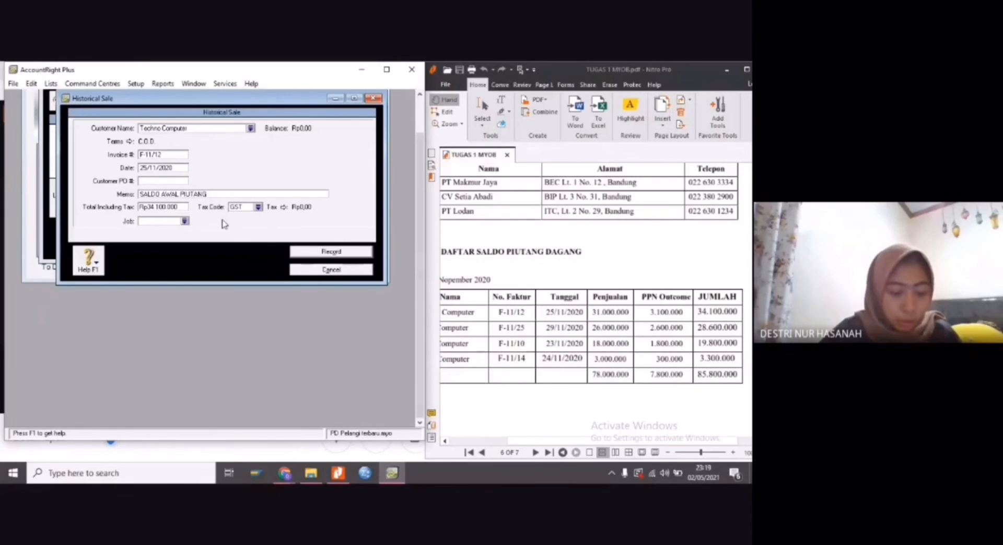
# Change the tax code of Techno Computer's historical sale to N-T (Not Reportable) and record the sale
pyautogui.click(258, 206)
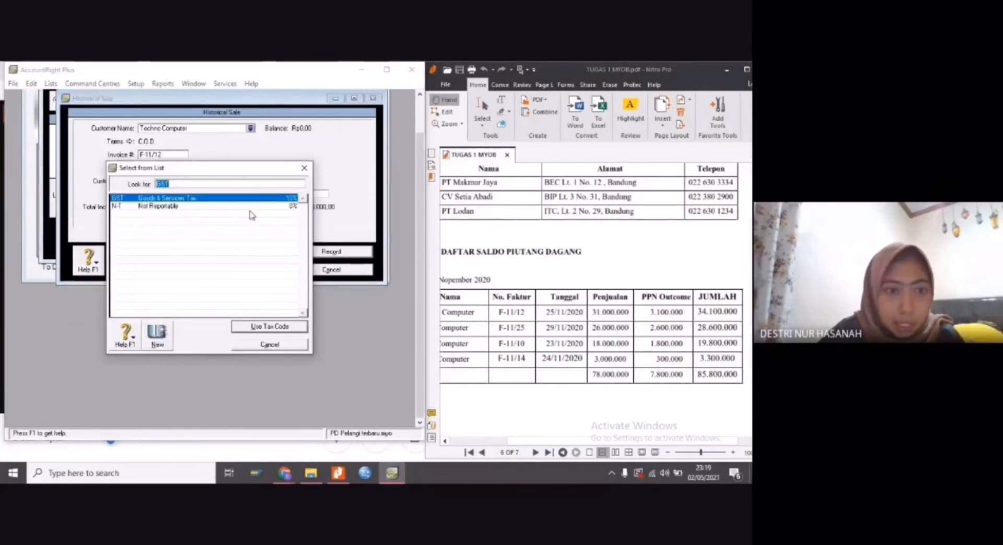
pyautogui.click(184, 207)
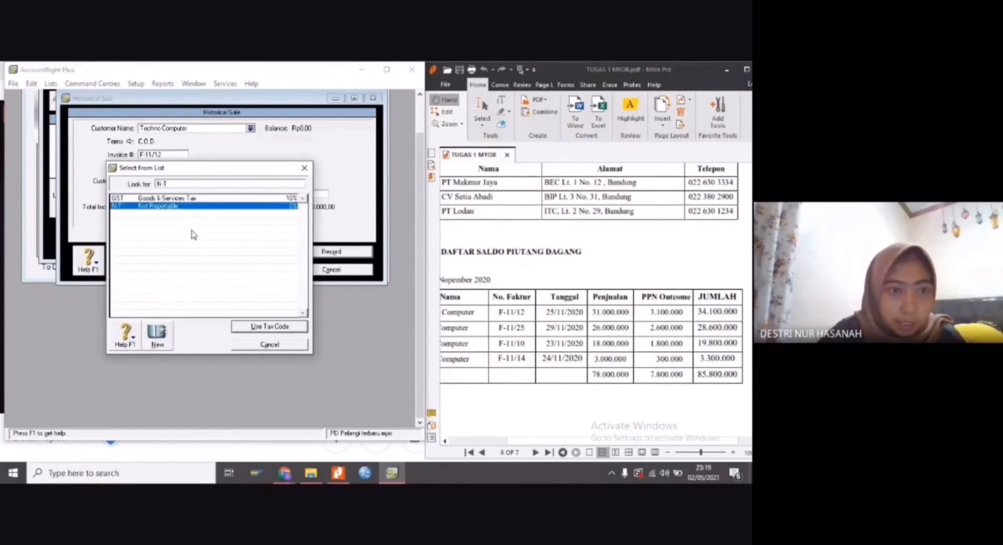
pyautogui.click(254, 327)
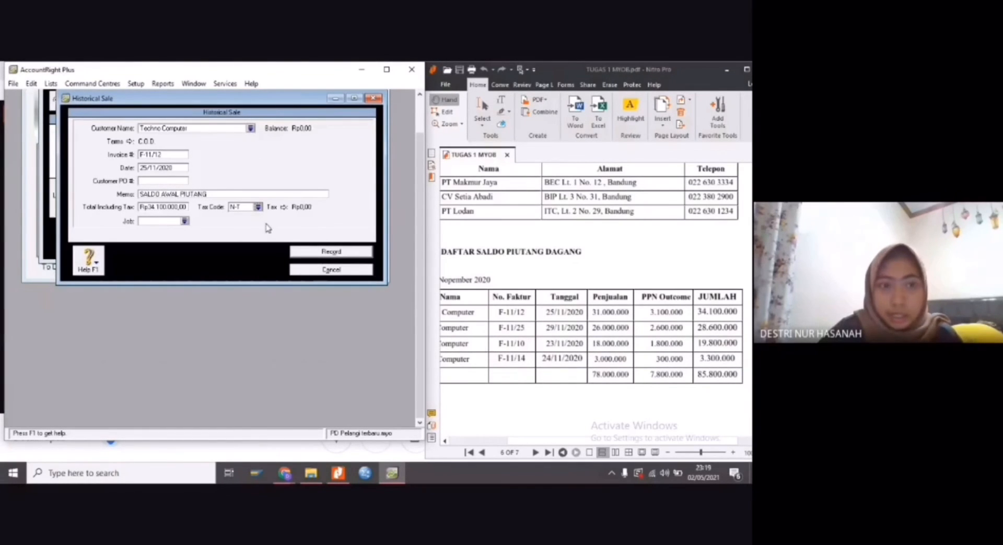
pyautogui.click(316, 253)
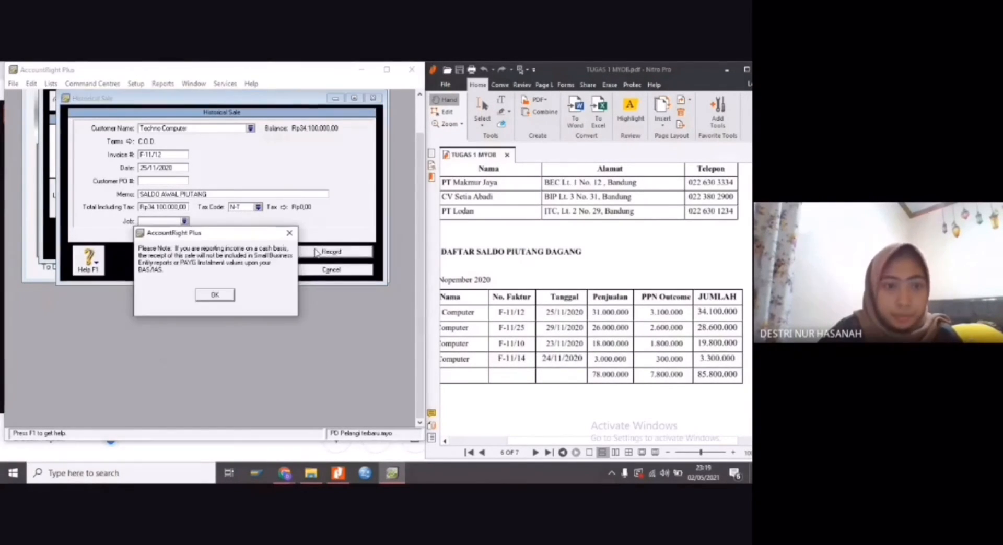
pyautogui.click(226, 297)
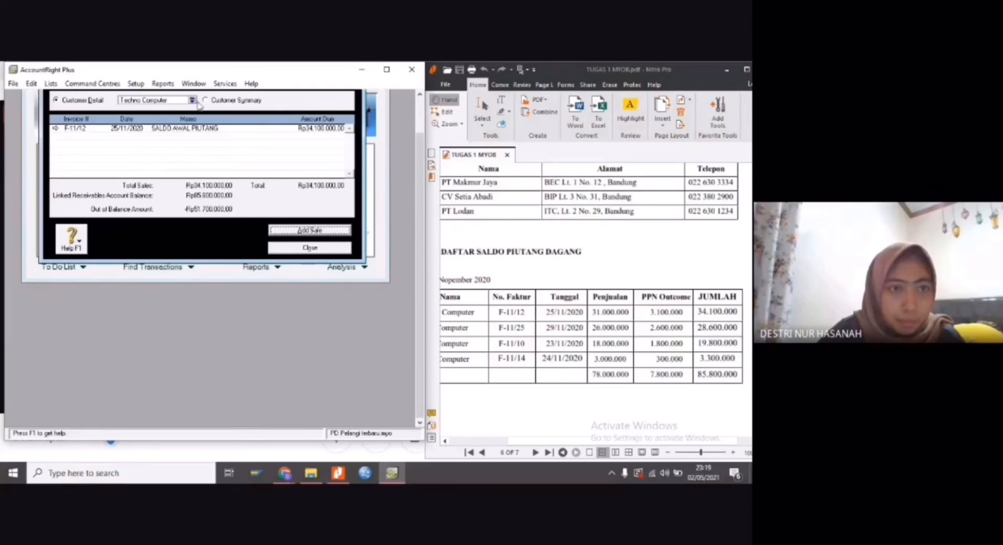
# Add a historical sale for the customer Trans Computer
pyautogui.click(286, 229)
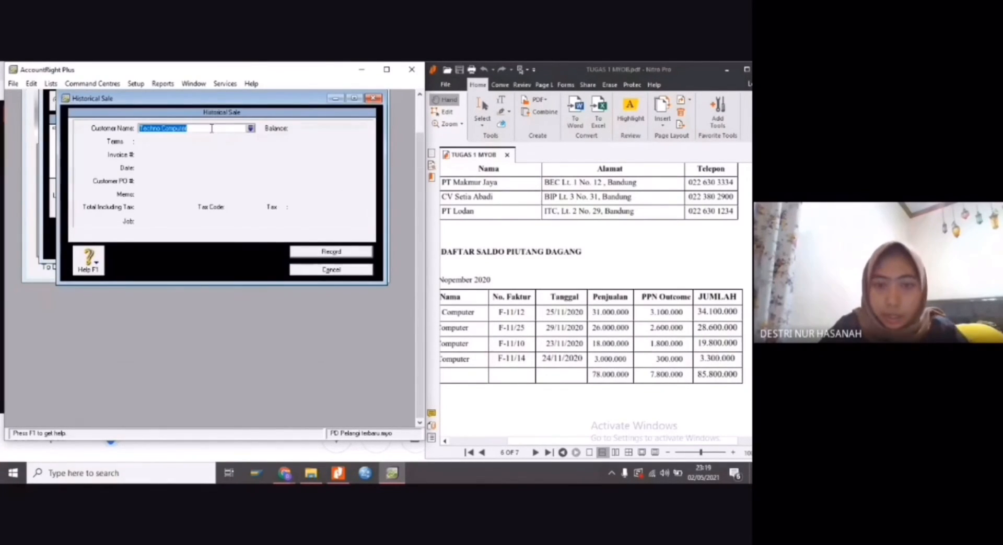
pyautogui.press('BackSpace')
pyautogui.moveTo(600, 440); pyautogui.dragTo(570, 441)
pyautogui.click(179, 129)
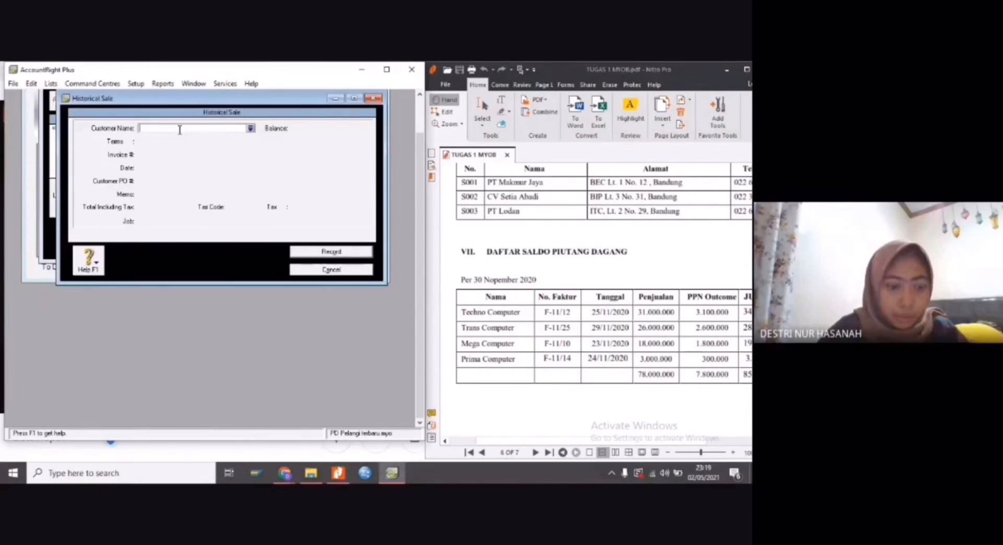
pyautogui.write('Trans Computer')
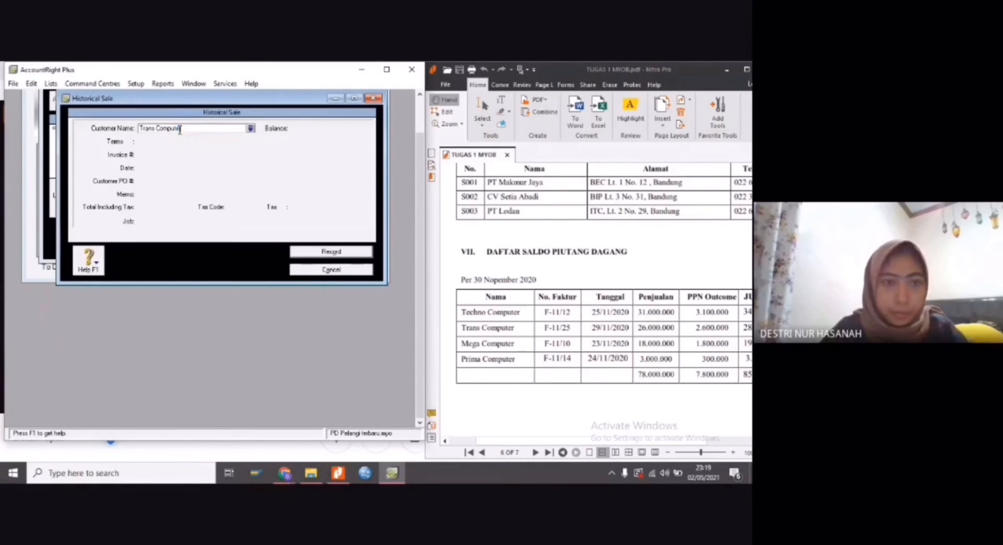
pyautogui.press('Tab')
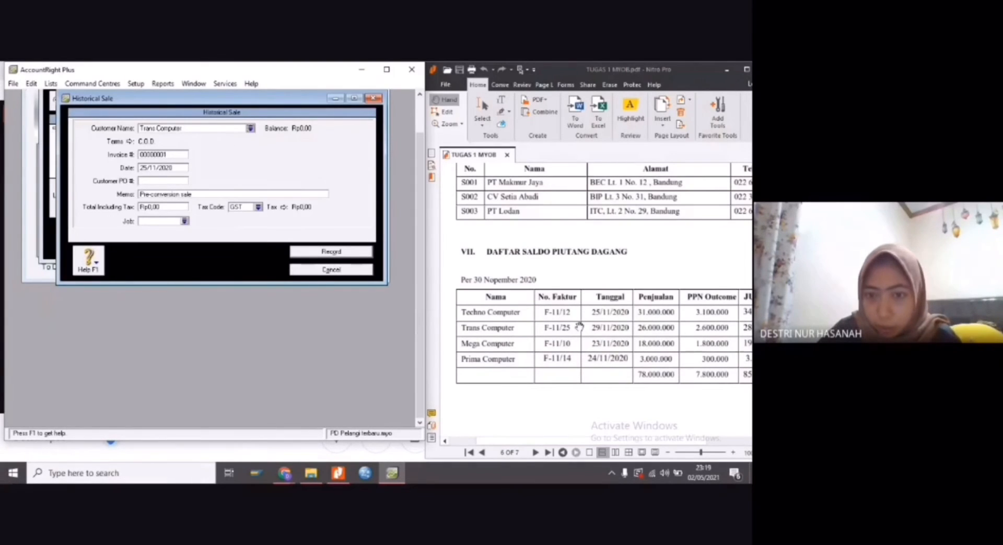
# Set the invoice number of Trans Computer's historical sale to F-11/25
pyautogui.scroll(-3, 574, 325)
pyautogui.scroll(2, 575, 324)
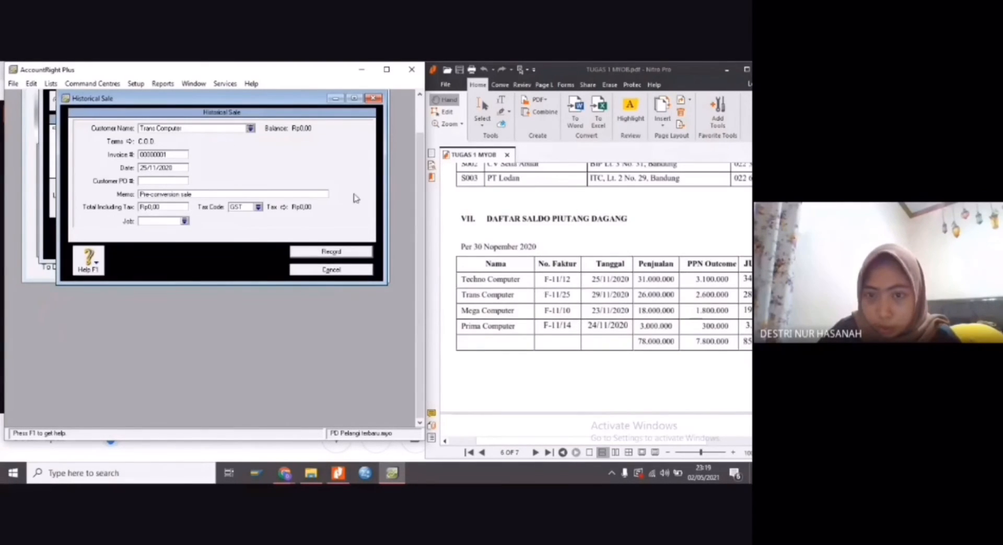
pyautogui.doubleClick(148, 154)
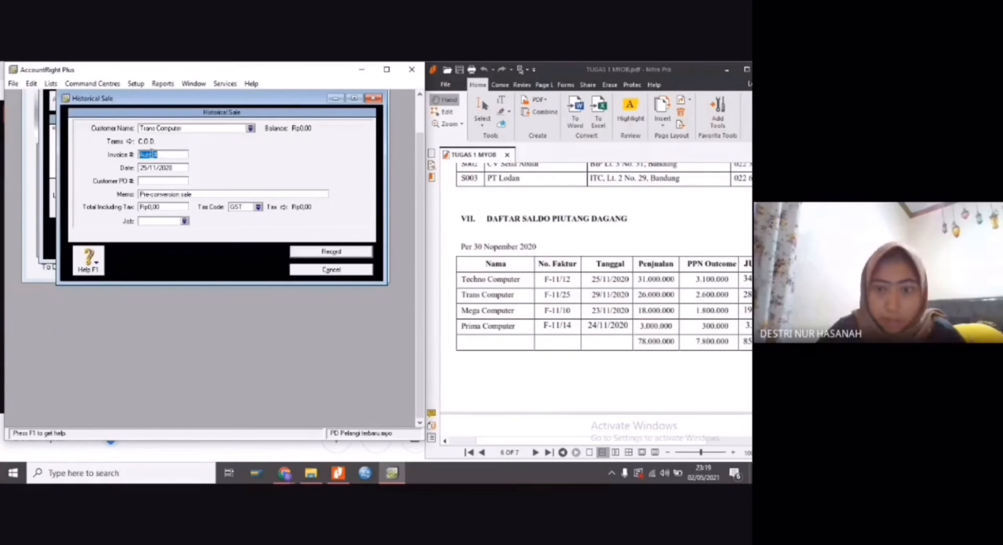
pyautogui.write('F-11')
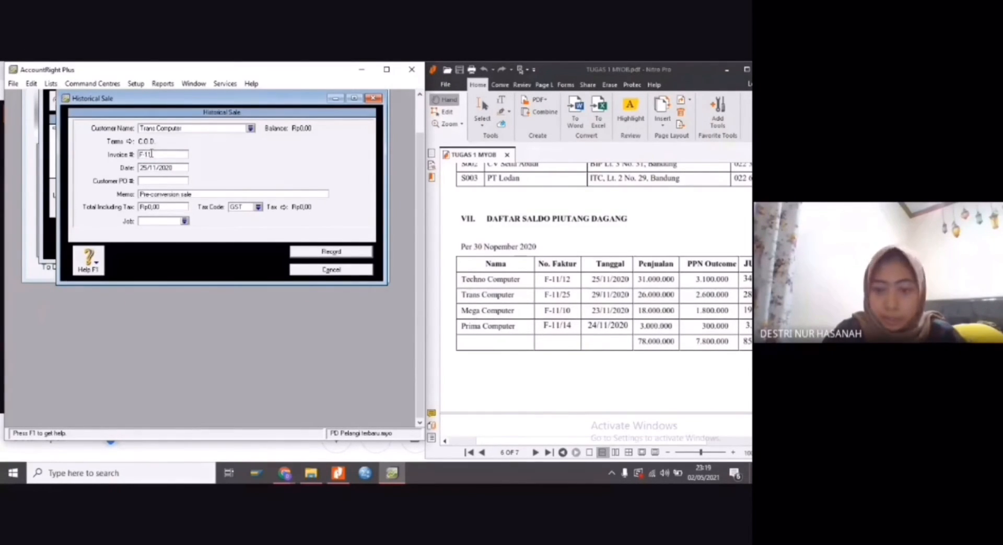
pyautogui.write('/25')
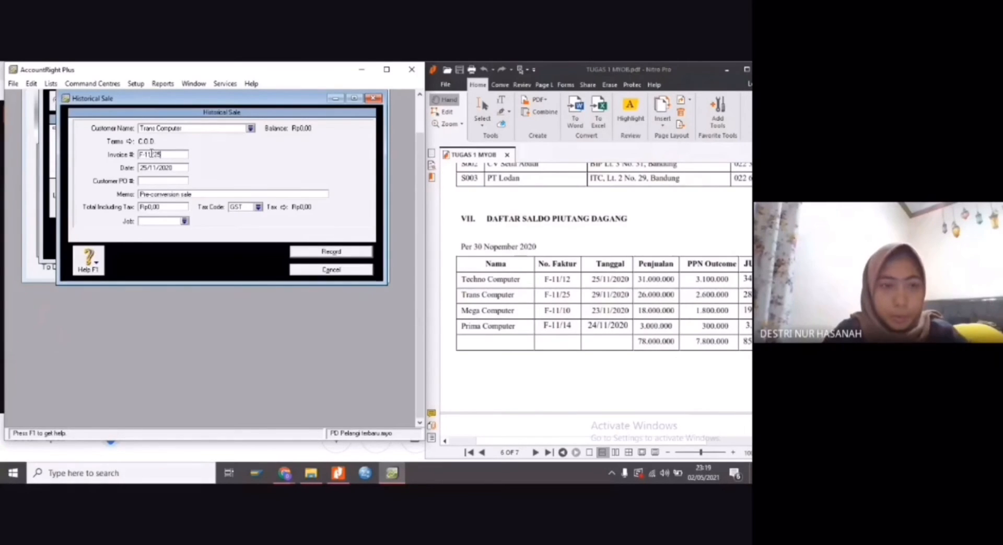
# Set the date of Trans Computer's historical sale to 29/11/2020
pyautogui.click(146, 170)
pyautogui.click(146, 170)
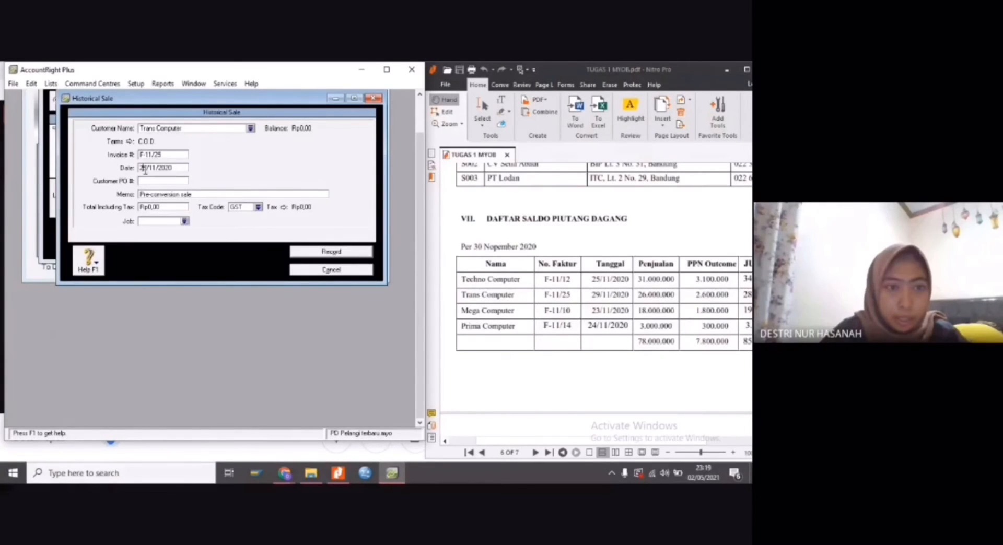
pyautogui.press('BackSpace')
pyautogui.press('BackSpace')
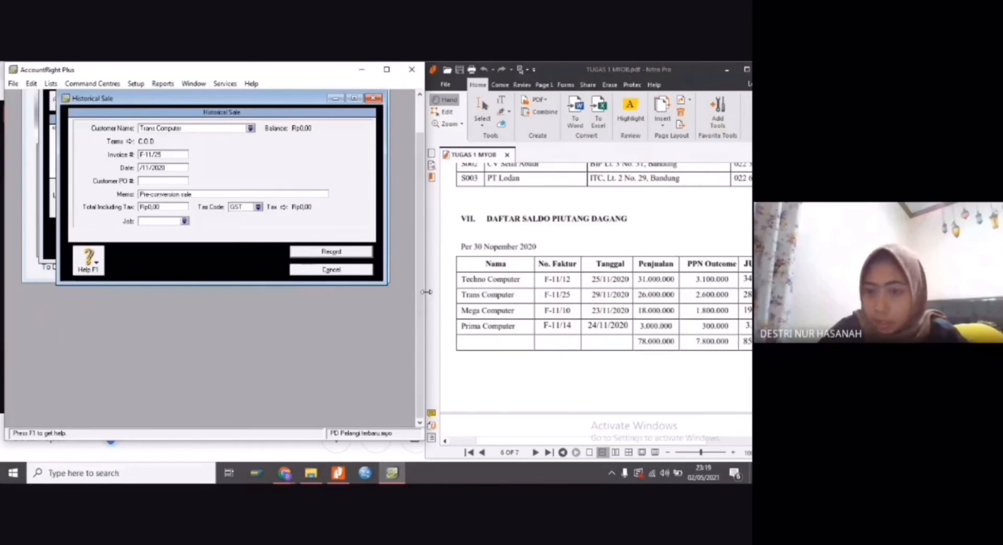
pyautogui.write('29')
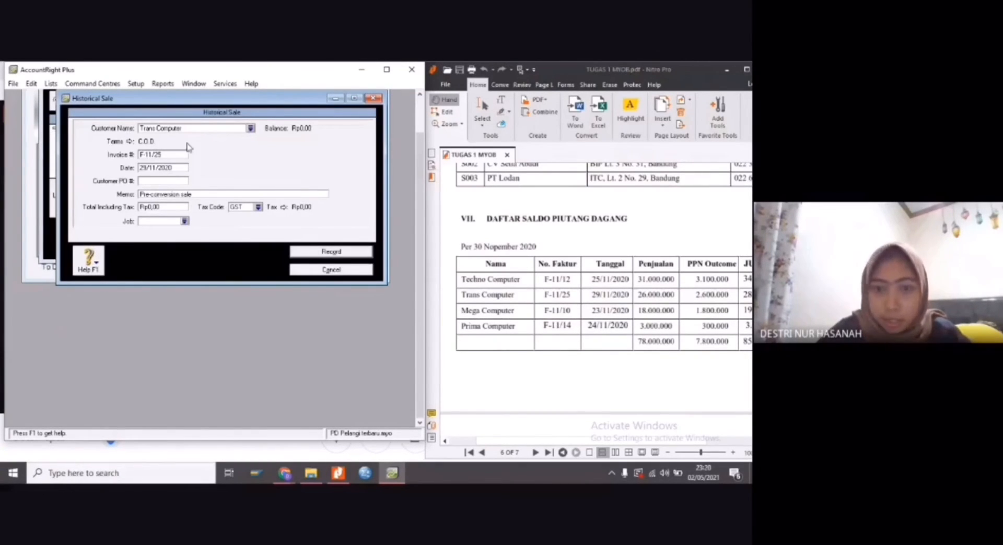
# Replace the default memo of Trans Computer's historical sale with SALDO AWAL PIUTANG
pyautogui.click(173, 195)
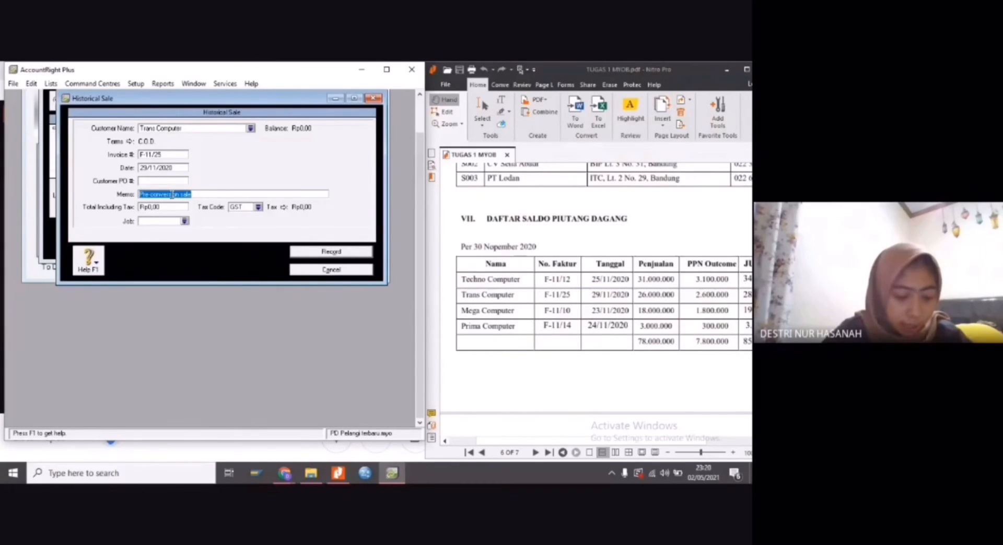
pyautogui.write('S')
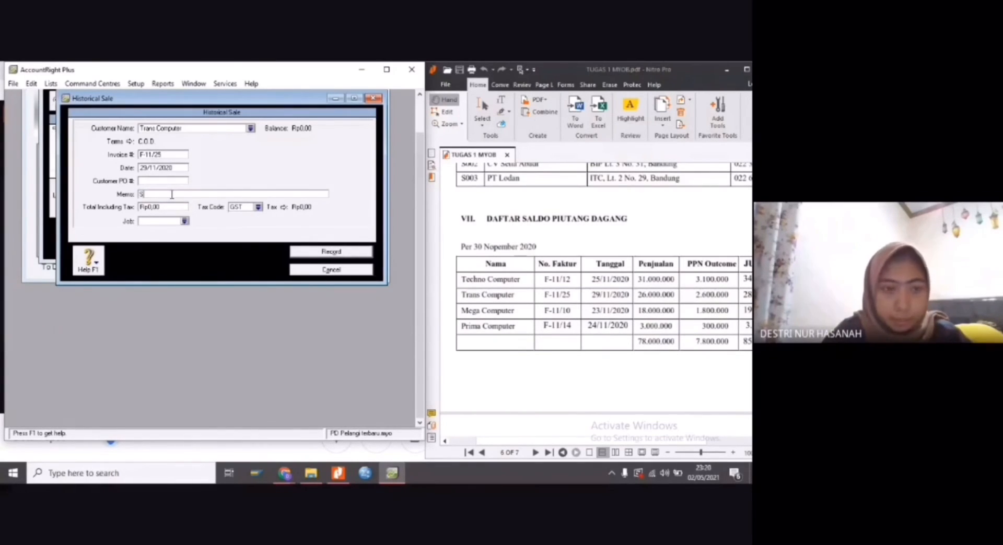
pyautogui.write('AL')
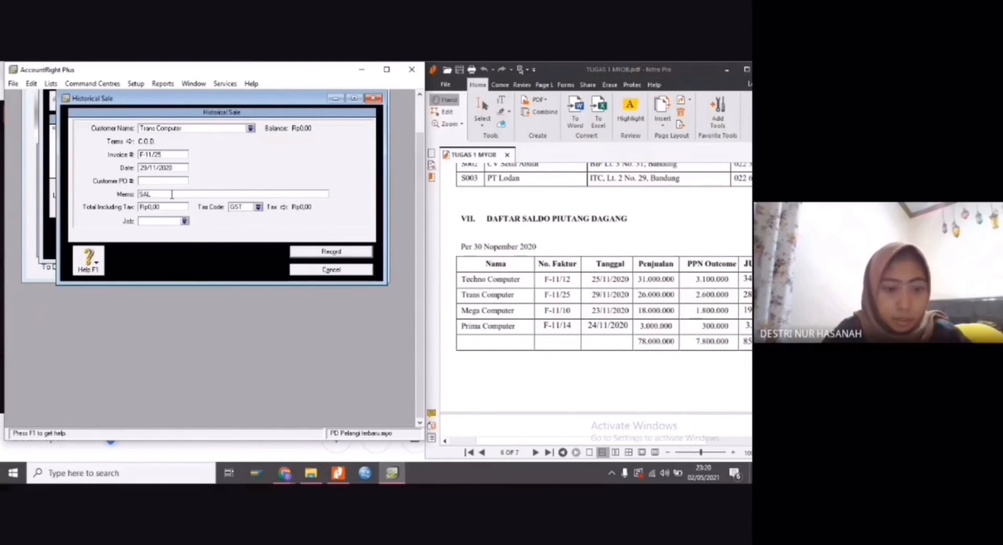
pyautogui.write('DO AWAL PIUTANG')
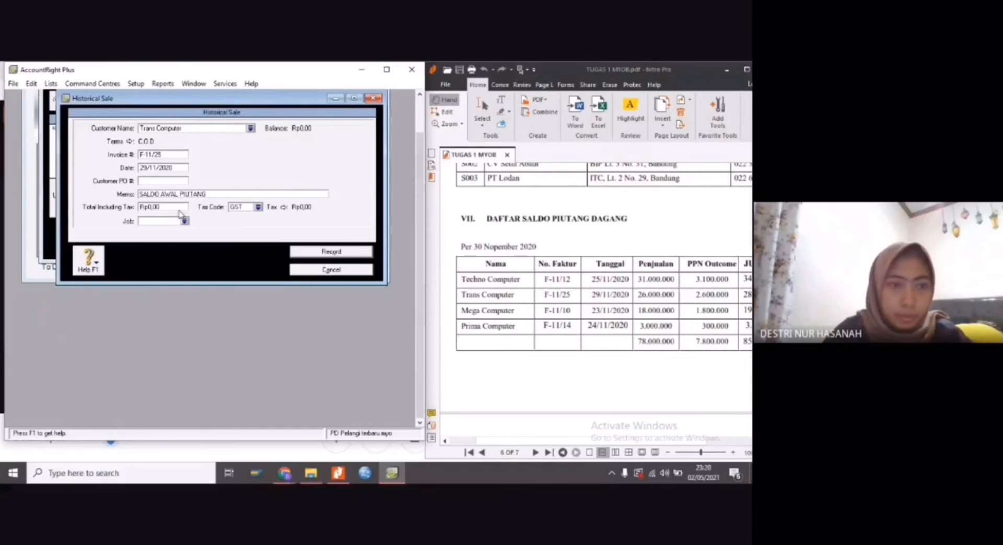
# Set the tax-inclusive total of Trans Computer's historical sale to Rp28.600.000, the JUMLAH amount in the PDF's receivables table
pyautogui.press('Tab')
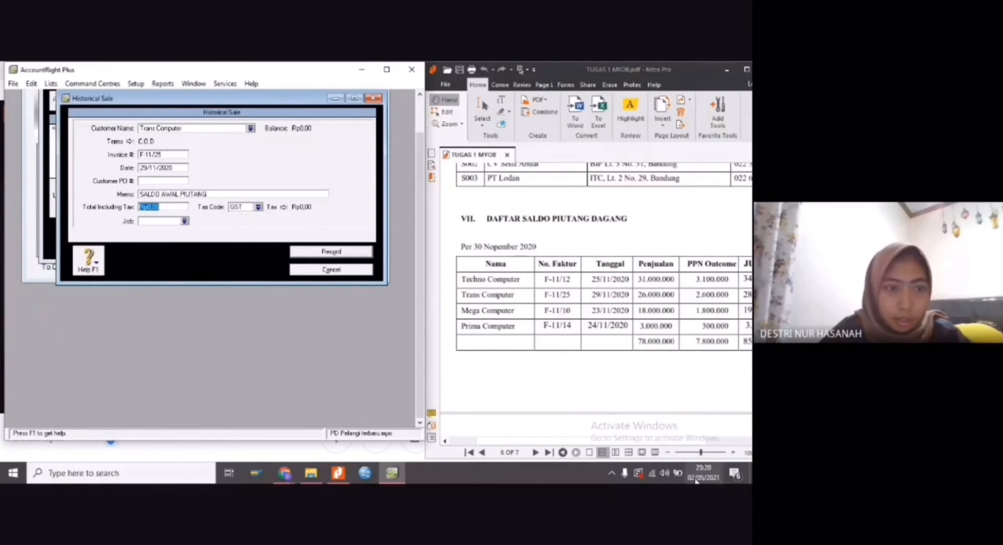
pyautogui.moveTo(674, 441); pyautogui.dragTo(712, 443)
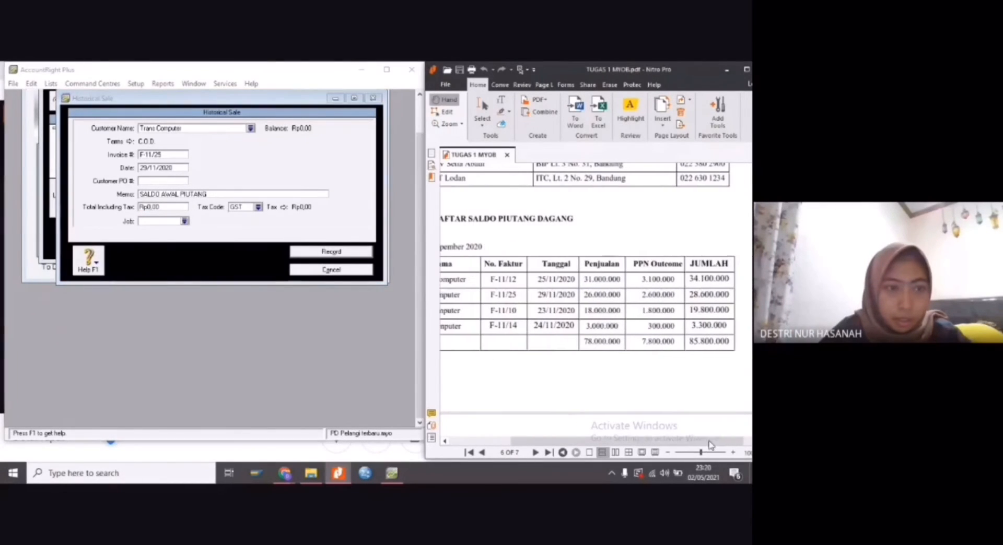
pyautogui.click(160, 207)
pyautogui.write('2')
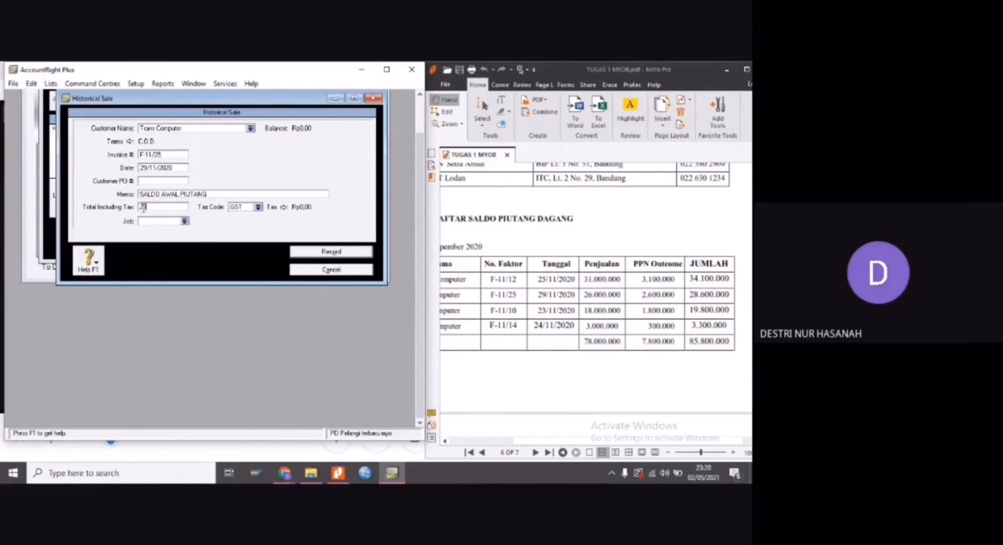
pyautogui.write('8.600.000')
pyautogui.press('Tab')
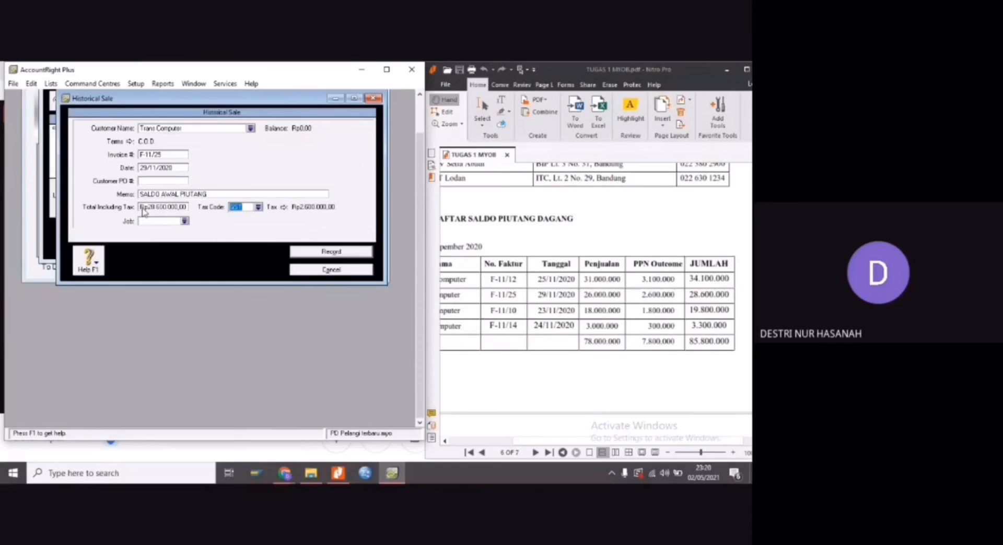
# Change the tax code of Trans Computer's historical sale to N-T (Not Reportable) and record the sale
pyautogui.click(258, 207)
pyautogui.write('N-T')
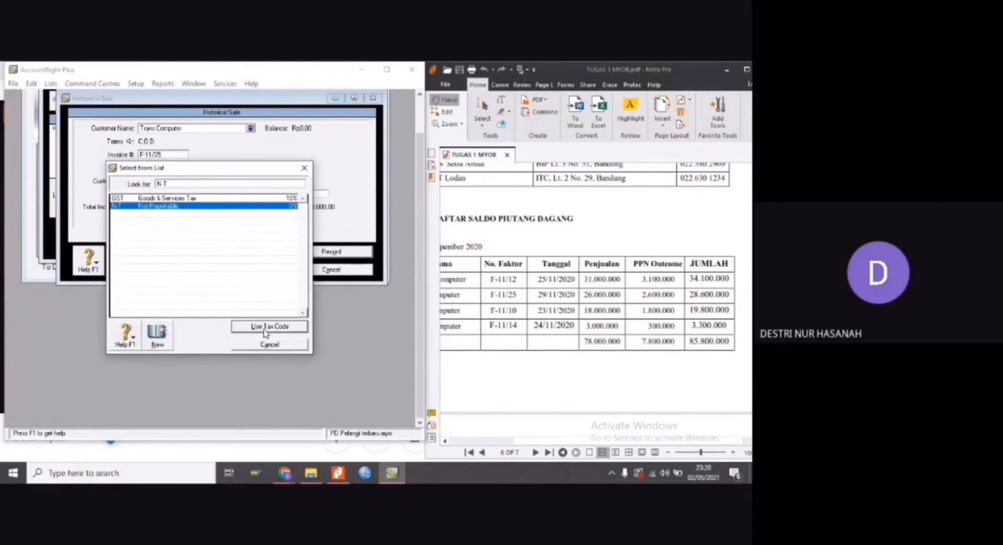
pyautogui.click(265, 329)
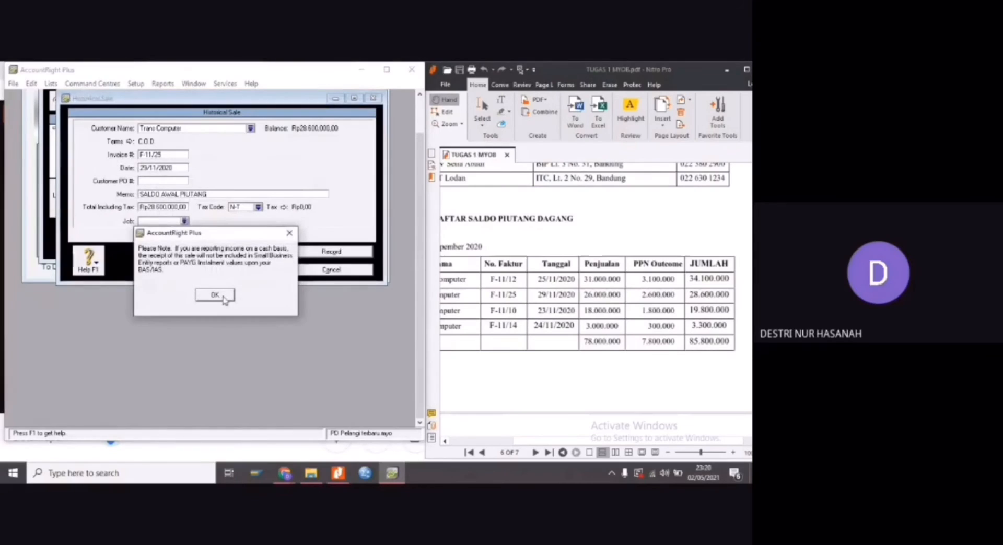
pyautogui.click(224, 296)
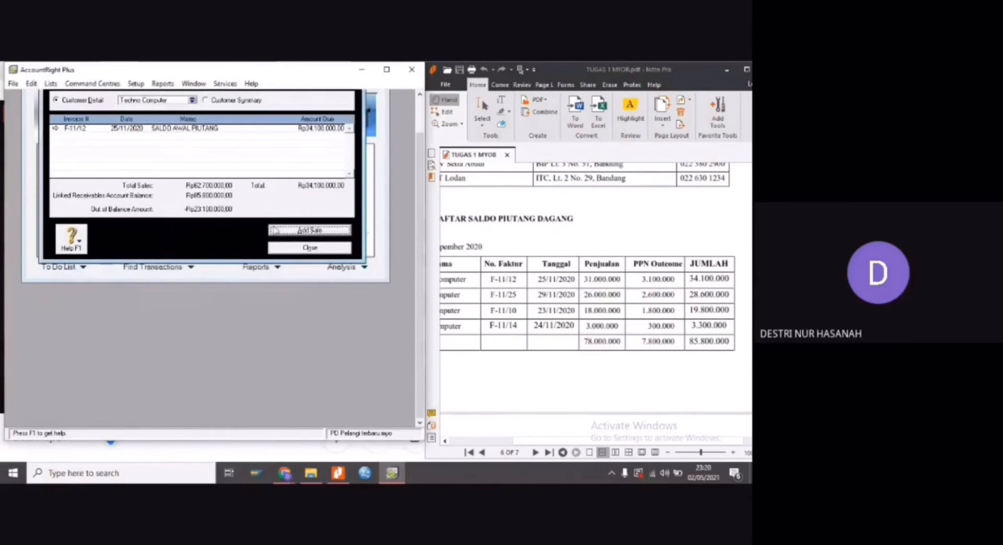
# Add a new historical sale for the customer Mega Computer
pyautogui.click(304, 232)
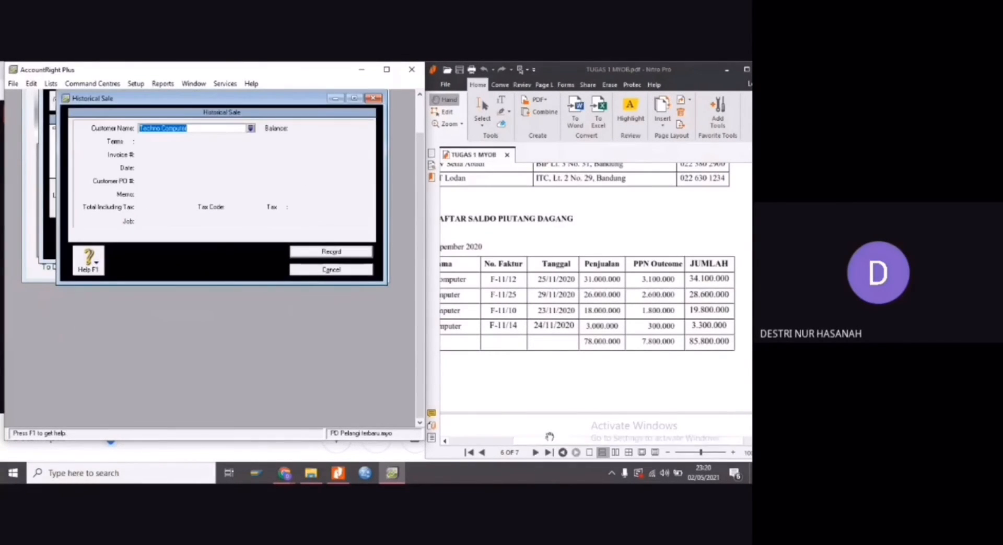
pyautogui.moveTo(550, 442); pyautogui.dragTo(518, 439)
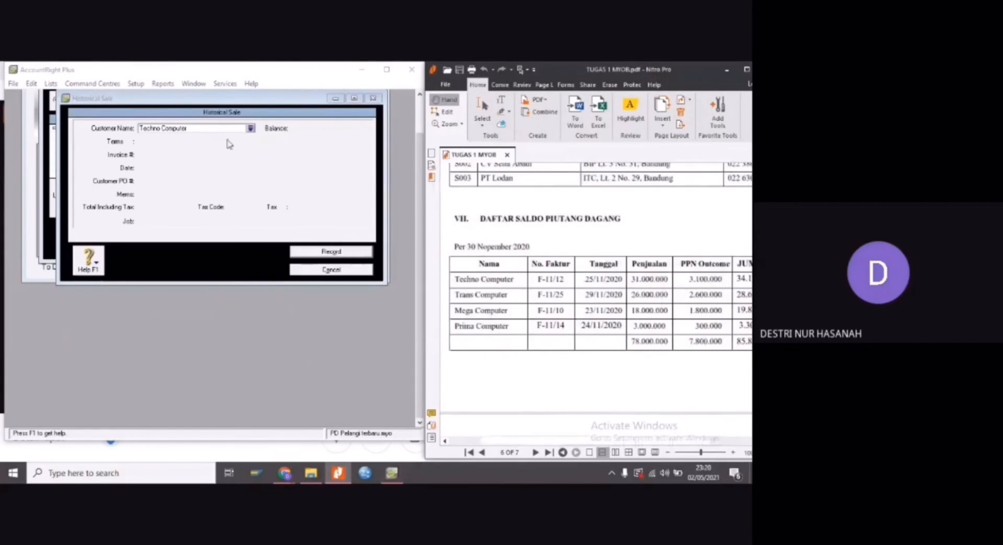
pyautogui.click(250, 129)
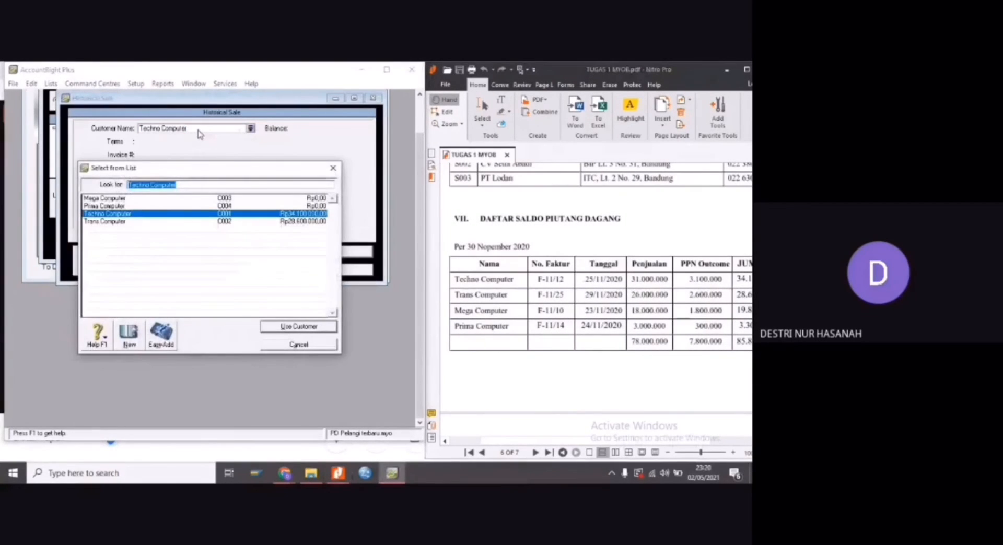
pyautogui.click(124, 199)
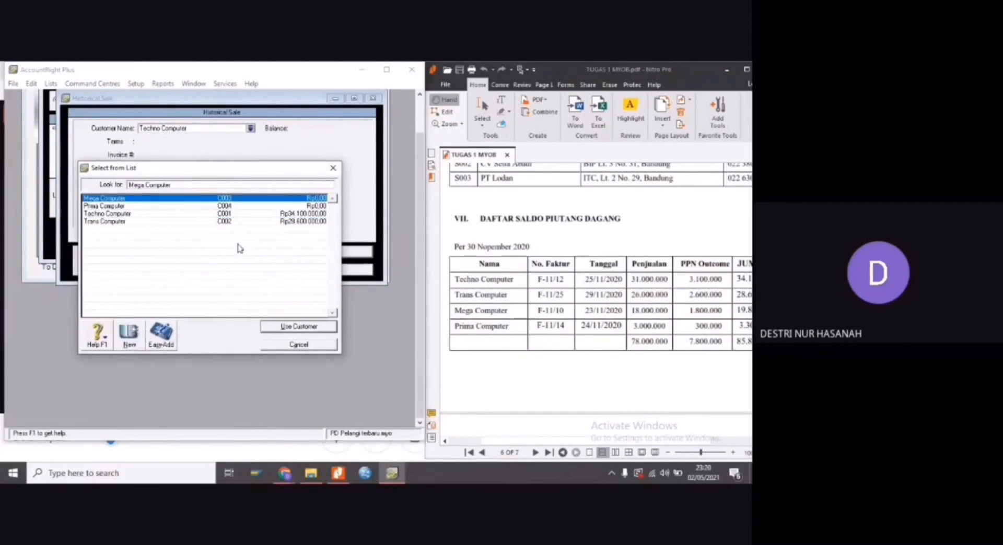
pyautogui.click(282, 327)
# Set the invoice number of Mega Computer's historical sale to F-11/10, as listed in the PDF's receivables table
pyautogui.click(166, 153)
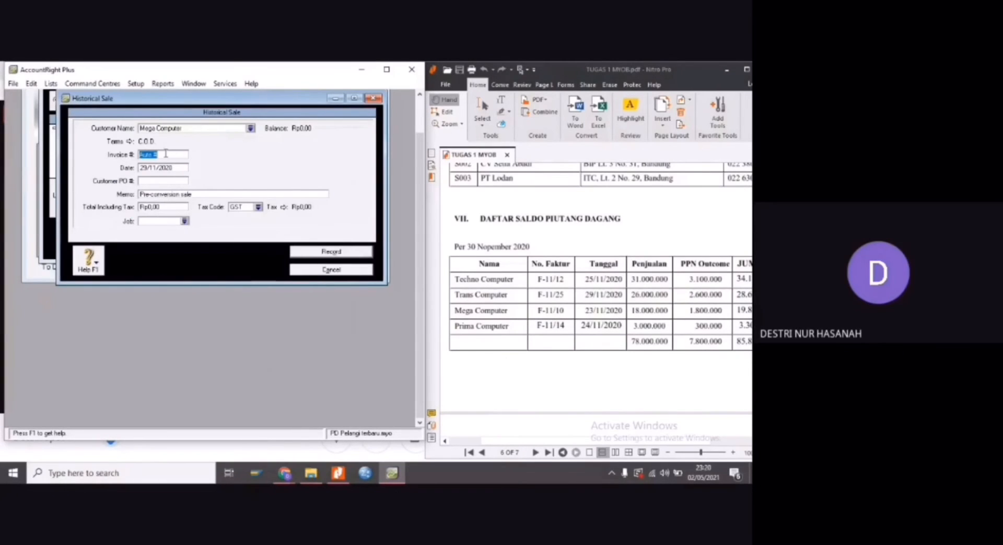
pyautogui.write('F')
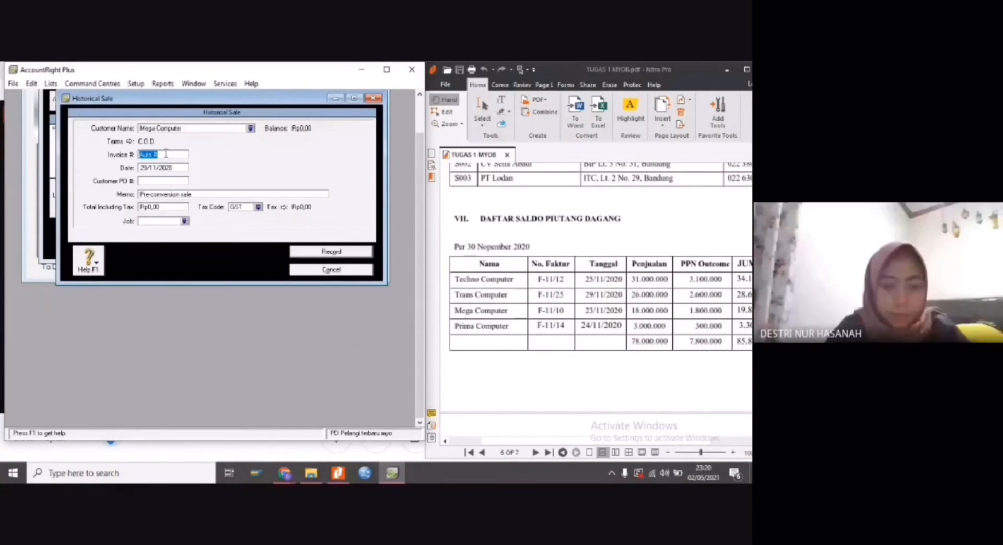
pyautogui.write('-11')
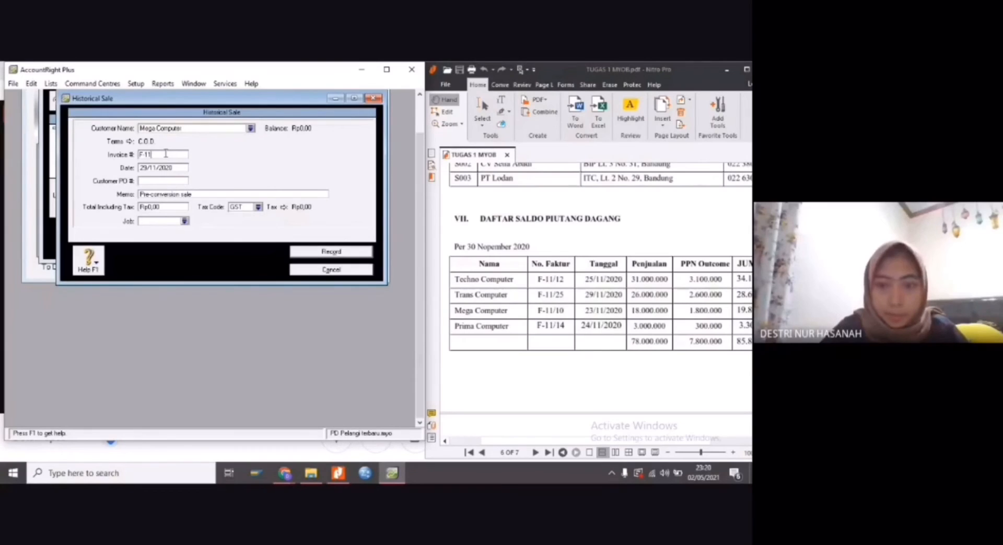
pyautogui.write('/')
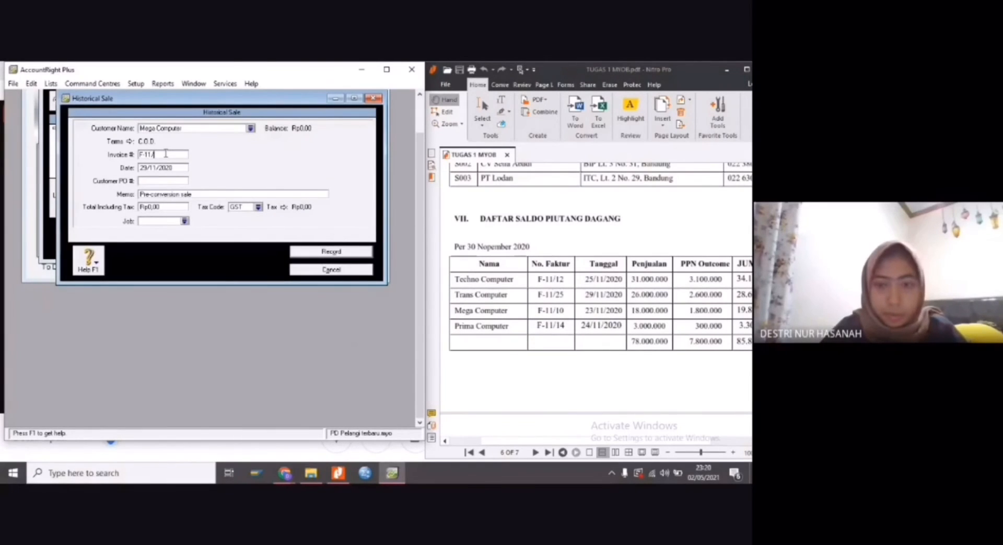
pyautogui.write('10')
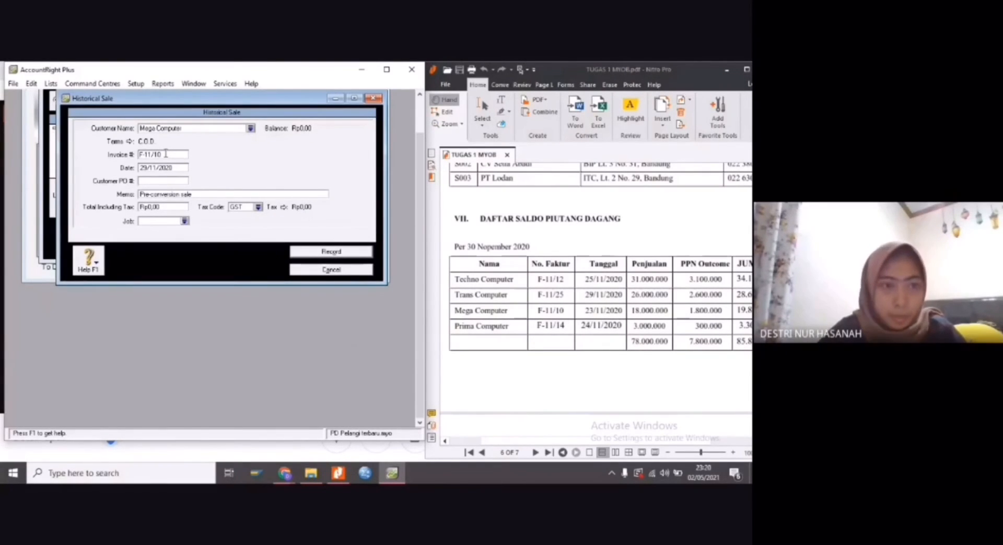
# Date Mega Computer's historical sale 23/11/2020 and replace its default memo with SALDO AWAL PIUTANG
pyautogui.click(141, 168)
pyautogui.write('23/11/2020')
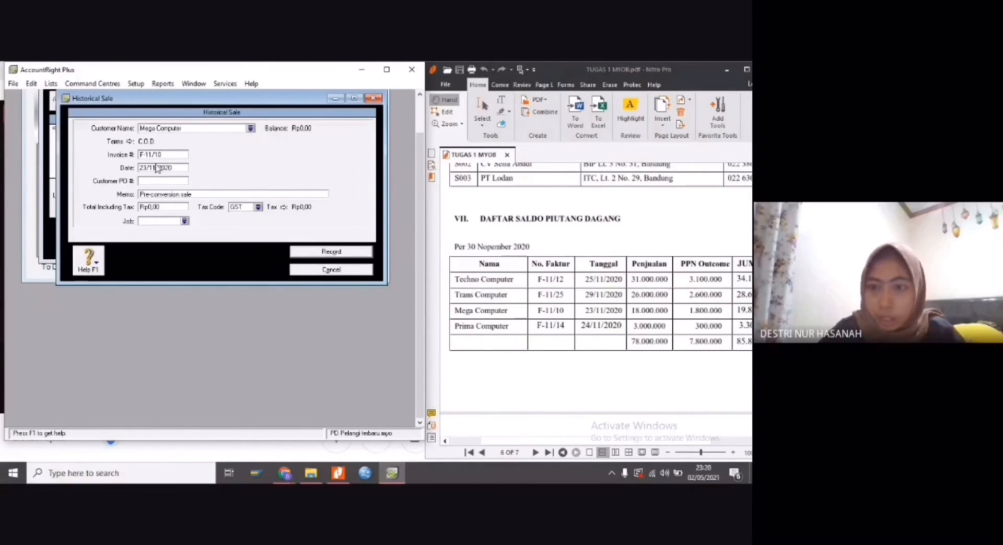
pyautogui.click(165, 194)
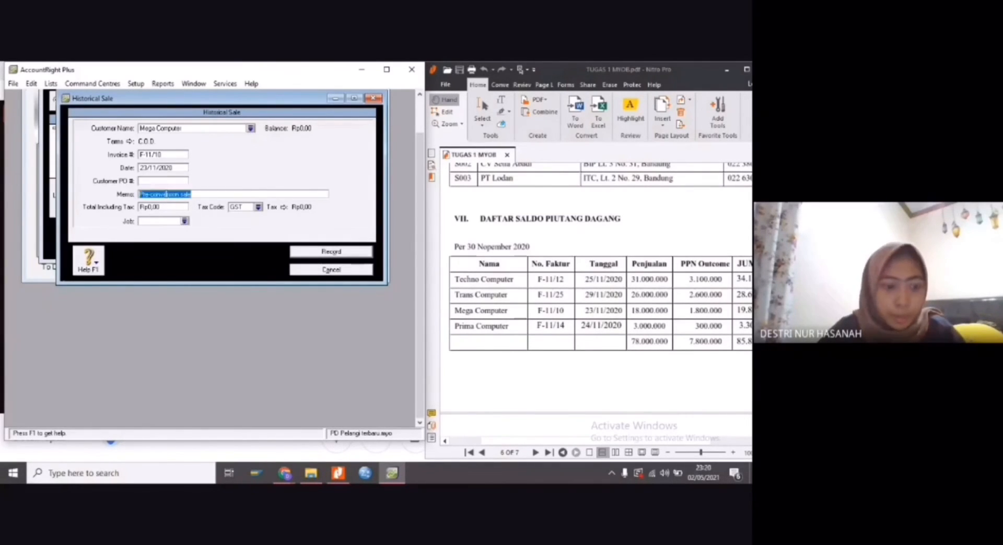
pyautogui.write('SALDO AWAL PIUTANG')
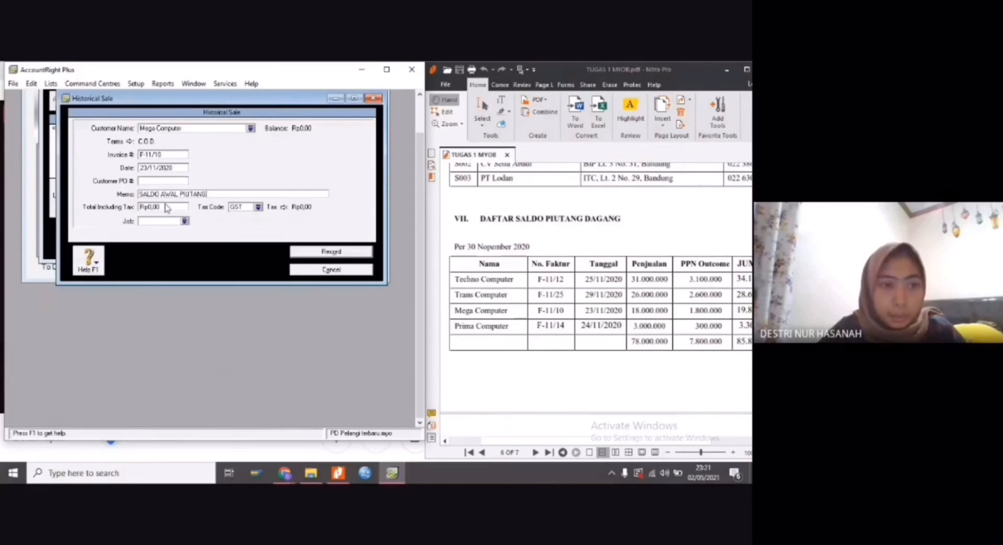
# Set the tax-inclusive total of Mega Computer's historical sale to Rp19.800.000, the JUMLAH amount in the PDF's receivables table
pyautogui.click(166, 207)
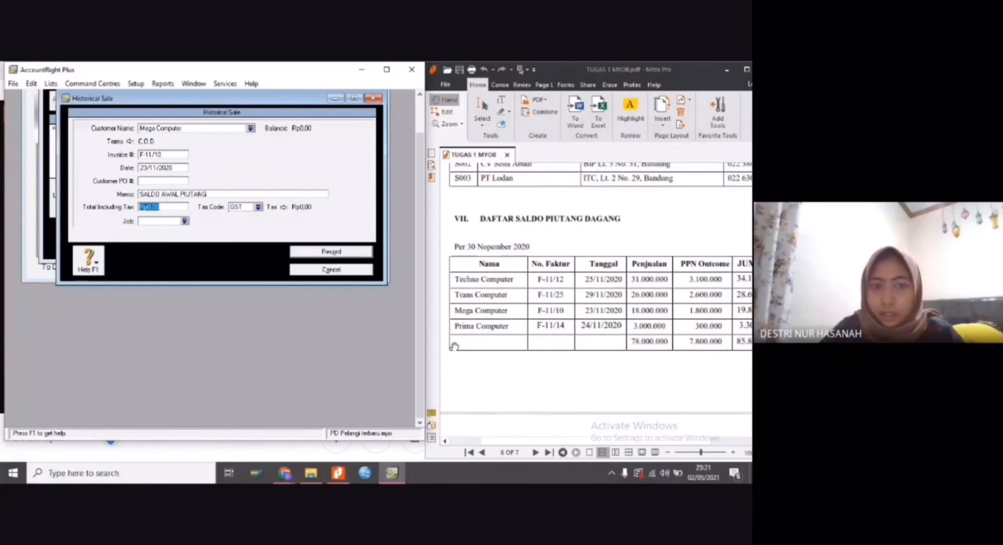
pyautogui.click(605, 438)
pyautogui.moveTo(605, 439); pyautogui.dragTo(652, 438)
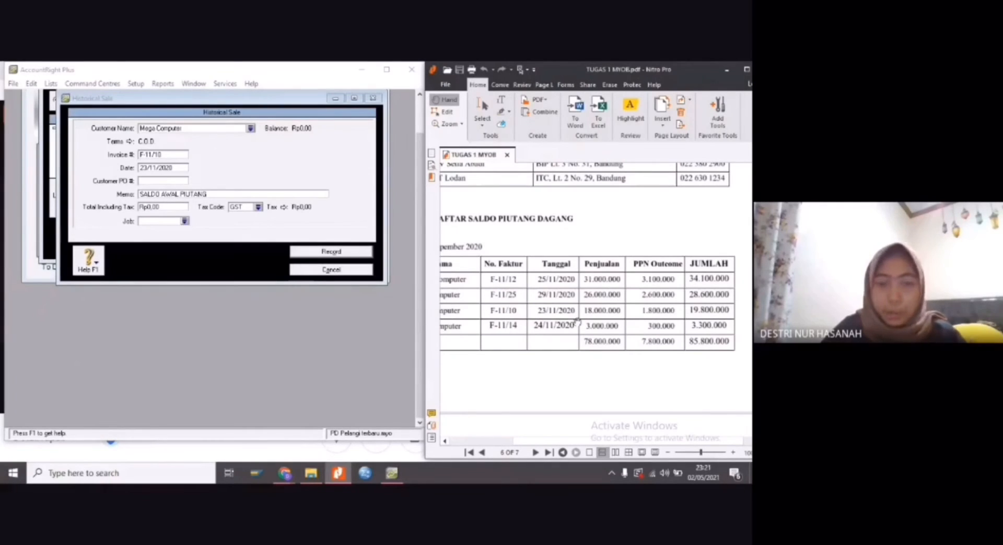
pyautogui.click(169, 207)
pyautogui.press('BackSpace')
pyautogui.press('BackSpace')
pyautogui.press('BackSpace')
pyautogui.press('BackSpace')
pyautogui.write('19.800.000')
pyautogui.press('Tab')
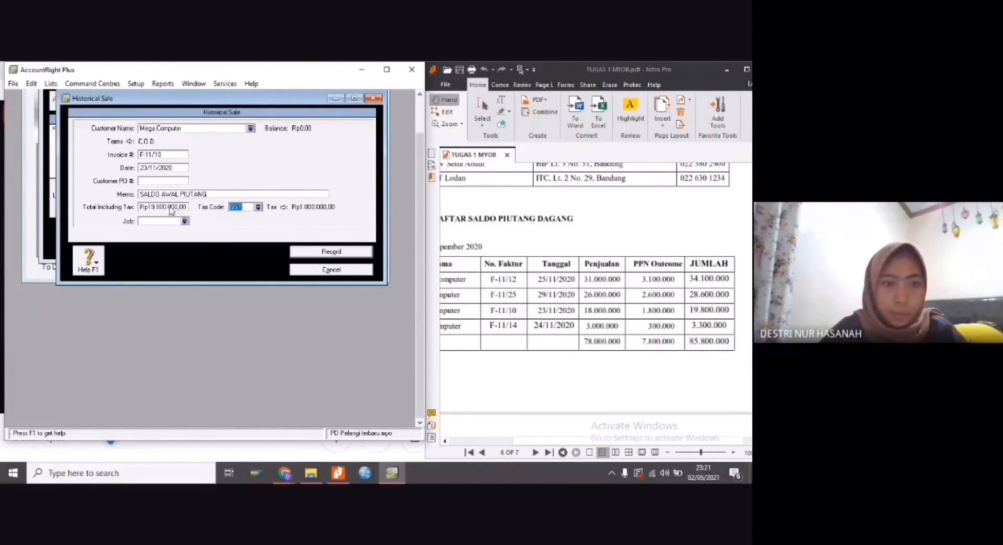
# Change the tax code of Mega Computer's historical sale to N-T (Not Reportable) and record the sale
pyautogui.click(261, 209)
pyautogui.click(196, 212)
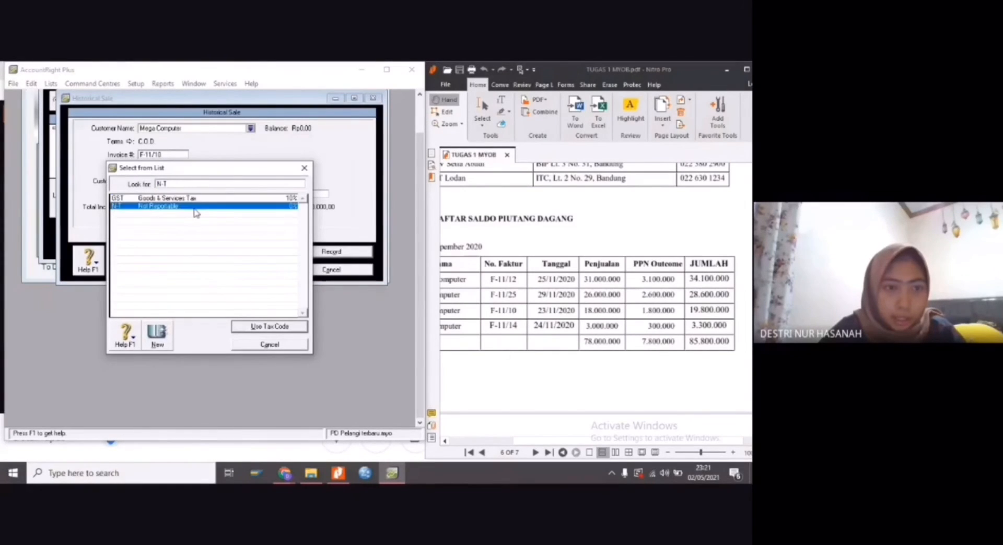
pyautogui.click(282, 327)
pyautogui.click(337, 255)
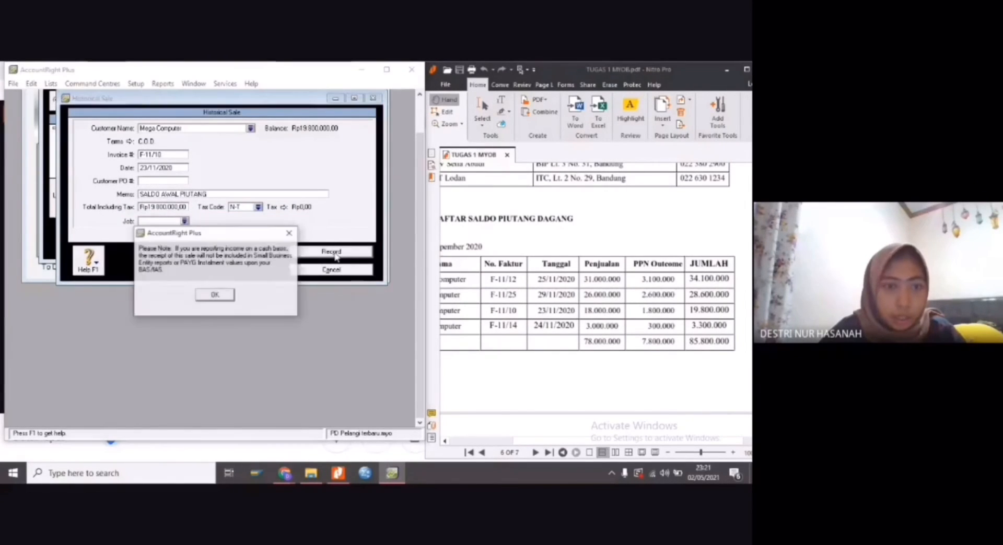
pyautogui.click(220, 294)
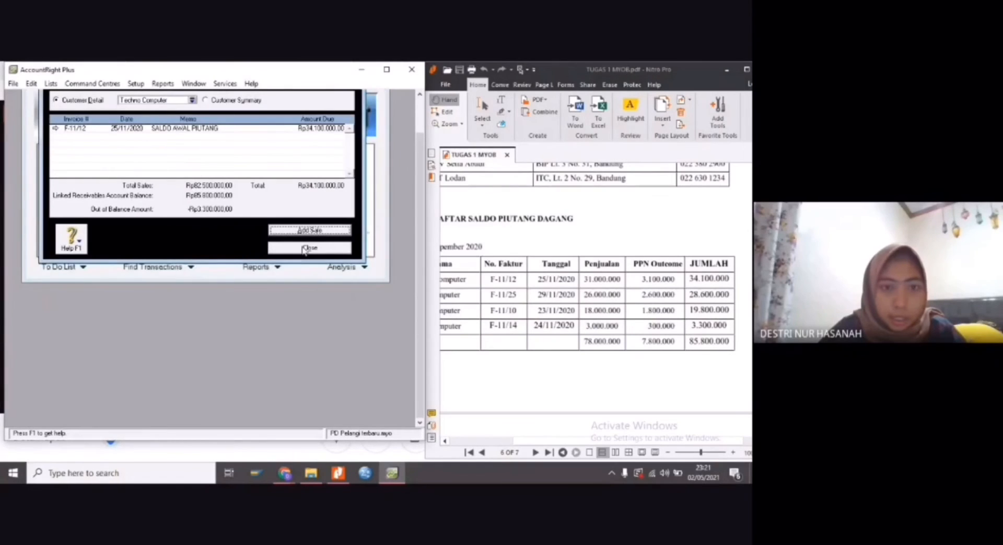
# Add a new historical sale for the customer Prima Computer, the last entry in the PDF's receivables table
pyautogui.click(309, 233)
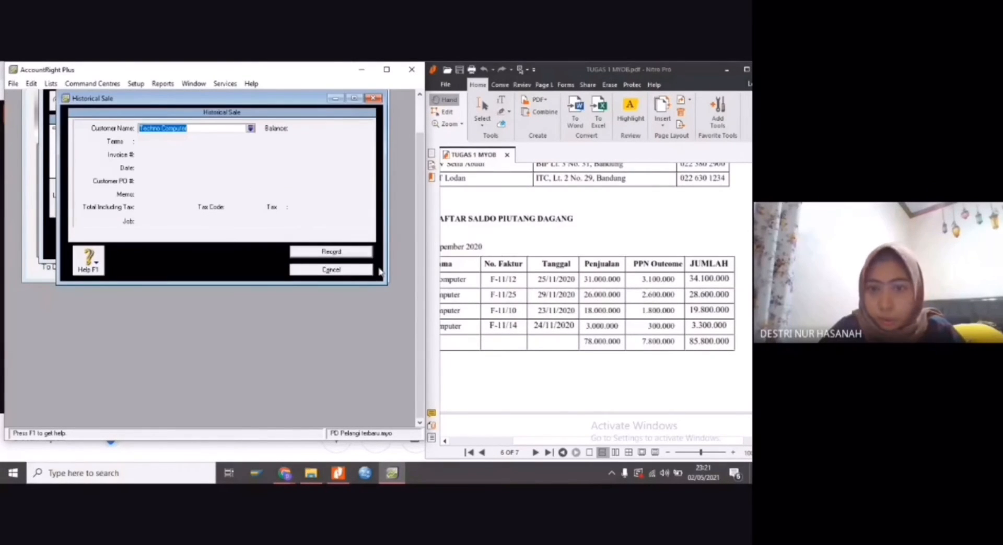
pyautogui.moveTo(621, 441); pyautogui.dragTo(587, 440)
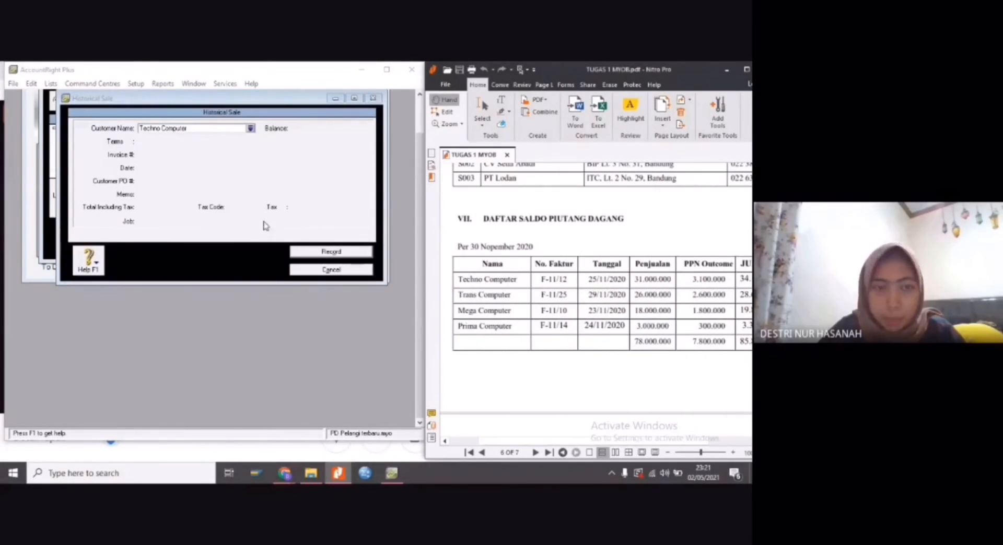
pyautogui.click(197, 131)
pyautogui.write('T')
pyautogui.press('BackSpace')
pyautogui.write('Prima')
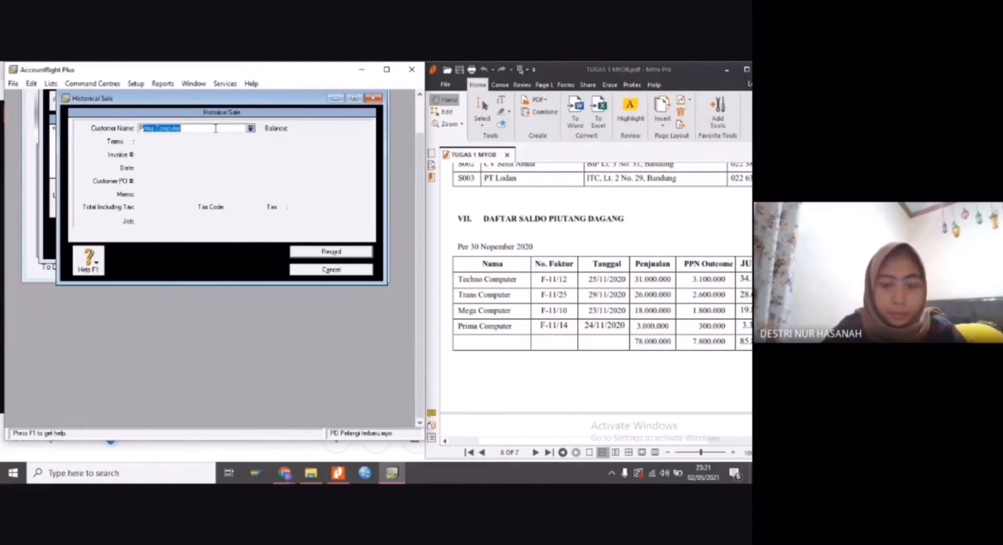
pyautogui.press('Tab')
# Set the invoice number of Prima Computer's historical sale to F-11/14 and its date to 24/11/2020
pyautogui.doubleClick(151, 155)
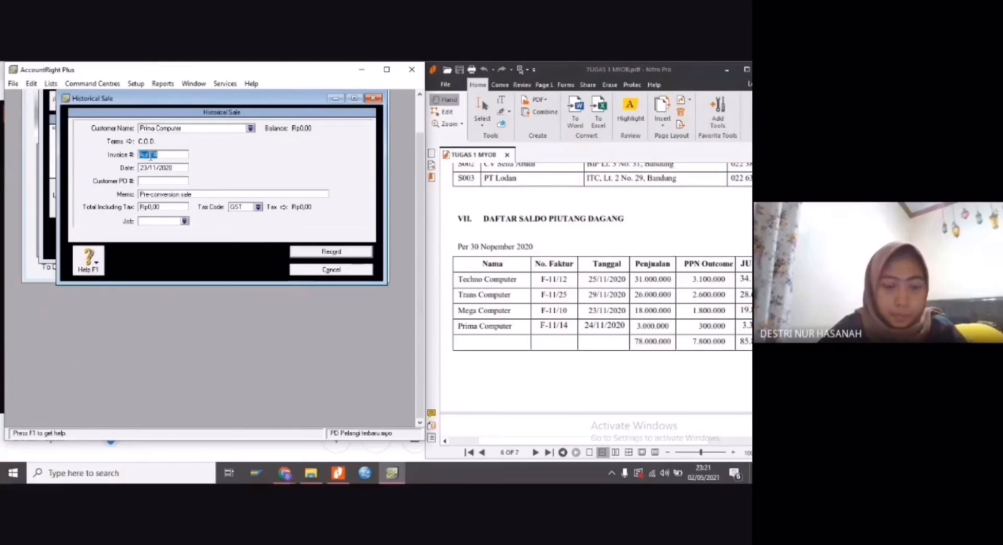
pyautogui.write('F-11/14')
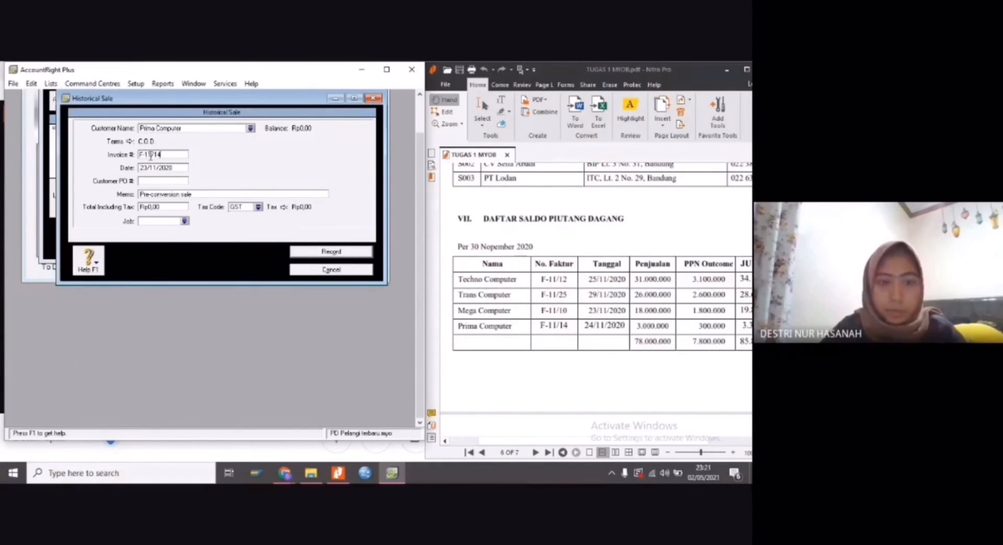
pyautogui.press('Tab')
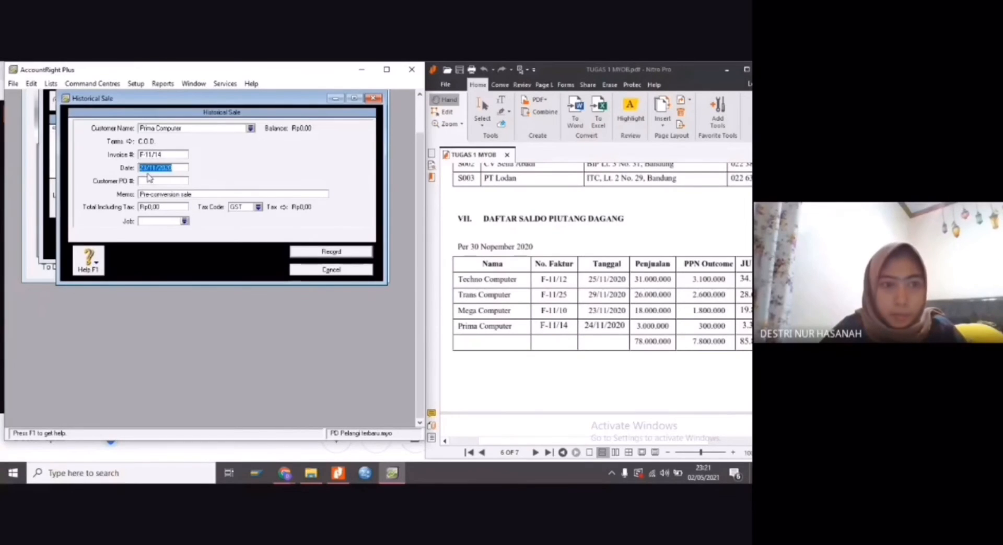
pyautogui.click(147, 168)
pyautogui.press('BackSpace')
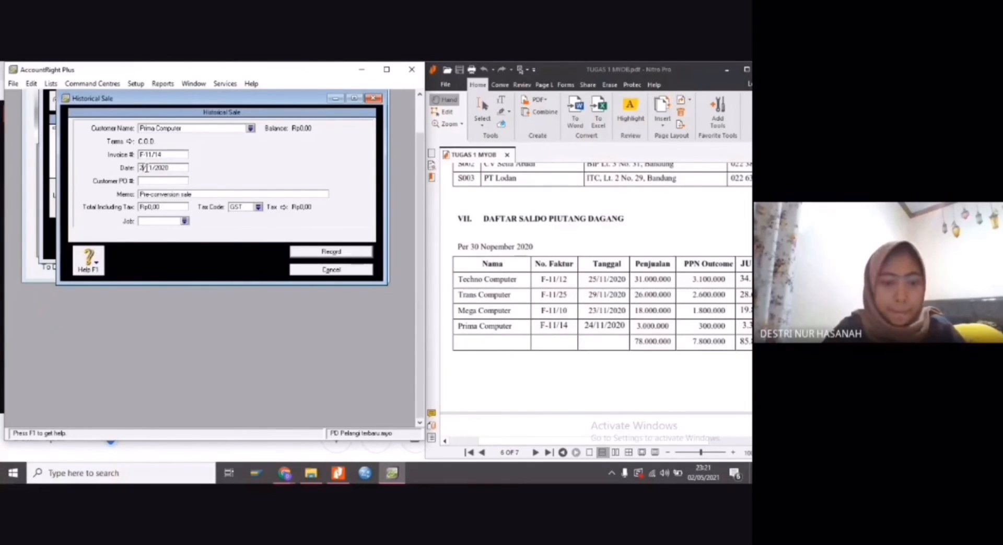
# Replace the default memo of Prima Computer's historical sale with SALDO AWAL PIUTANG
pyautogui.click(170, 195)
pyautogui.write('SAL')
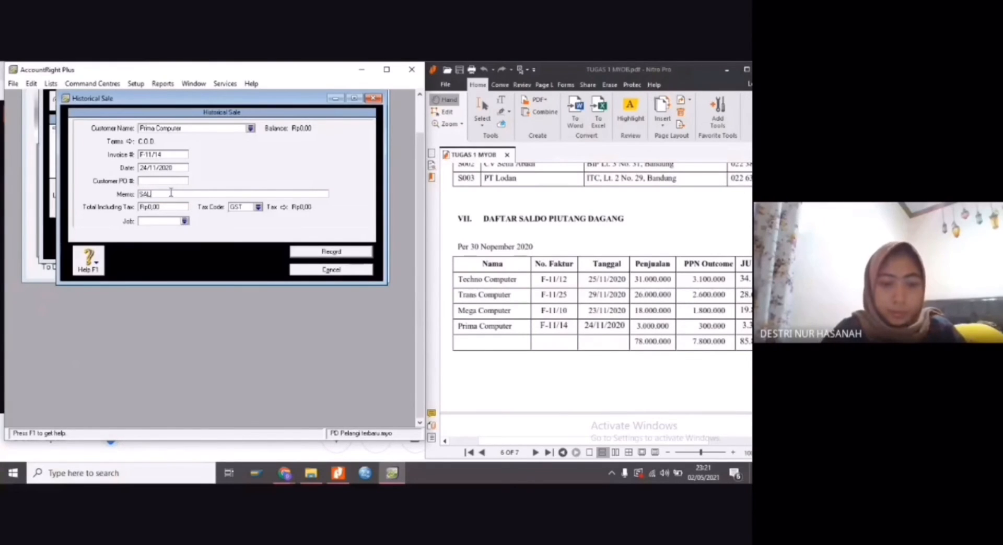
pyautogui.write('DO AWAL PIUTANG')
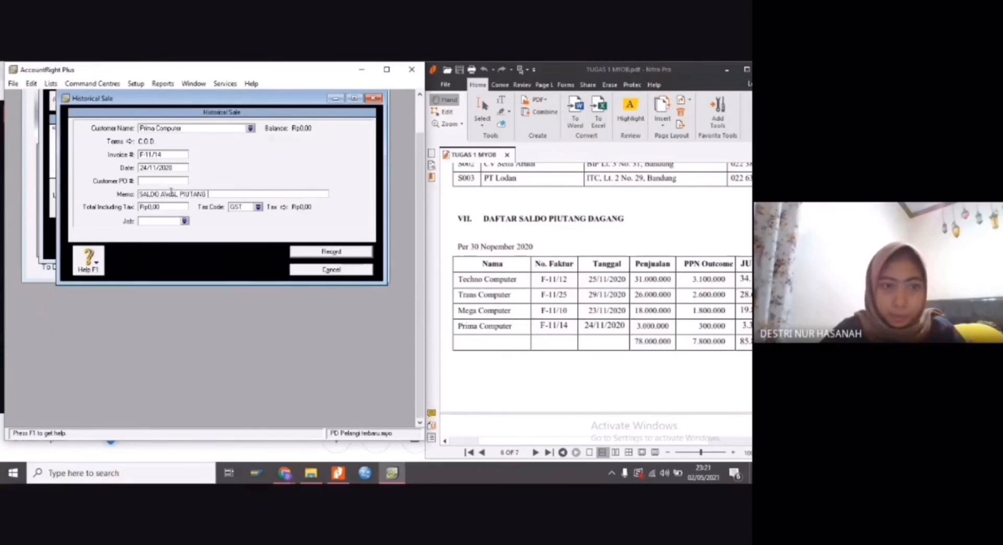
# Set the tax-inclusive total of Prima Computer's historical sale to Rp3.300.000, the JUMLAH amount in the PDF's table
pyautogui.click(172, 207)
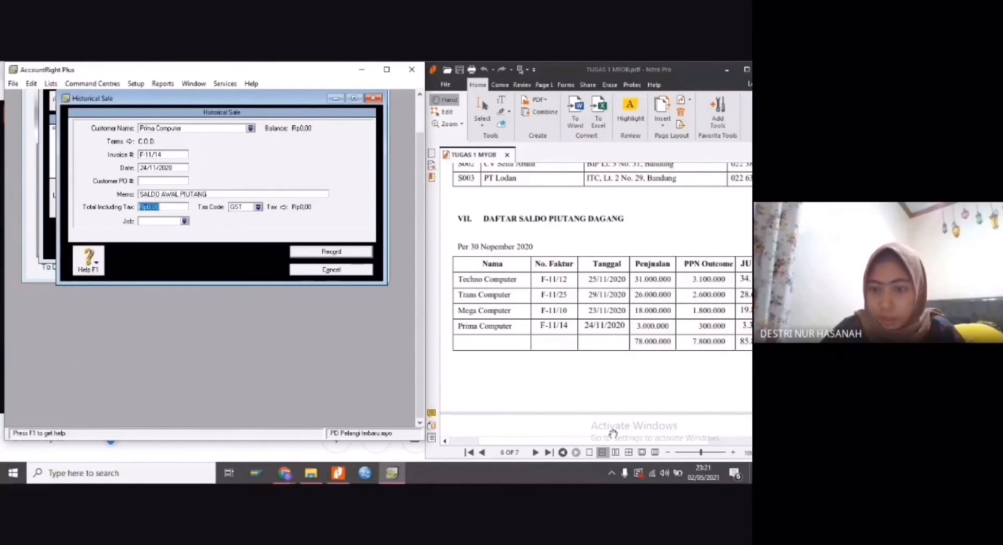
pyautogui.moveTo(608, 441)
pyautogui.mouseDown()
pyautogui.moveTo(655, 442)
pyautogui.moveTo(618, 443)
pyautogui.mouseUp()
pyautogui.click(166, 205)
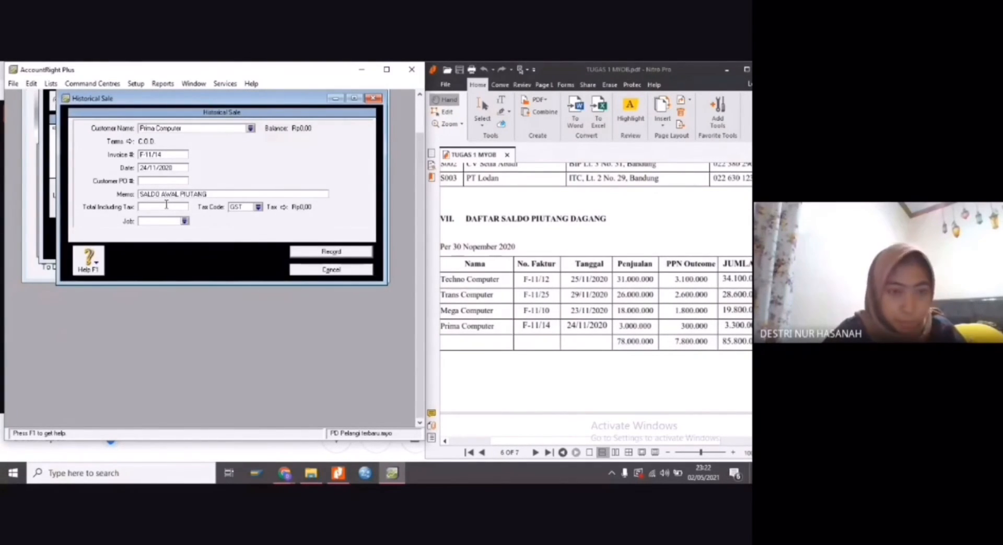
pyautogui.write('3.300.000')
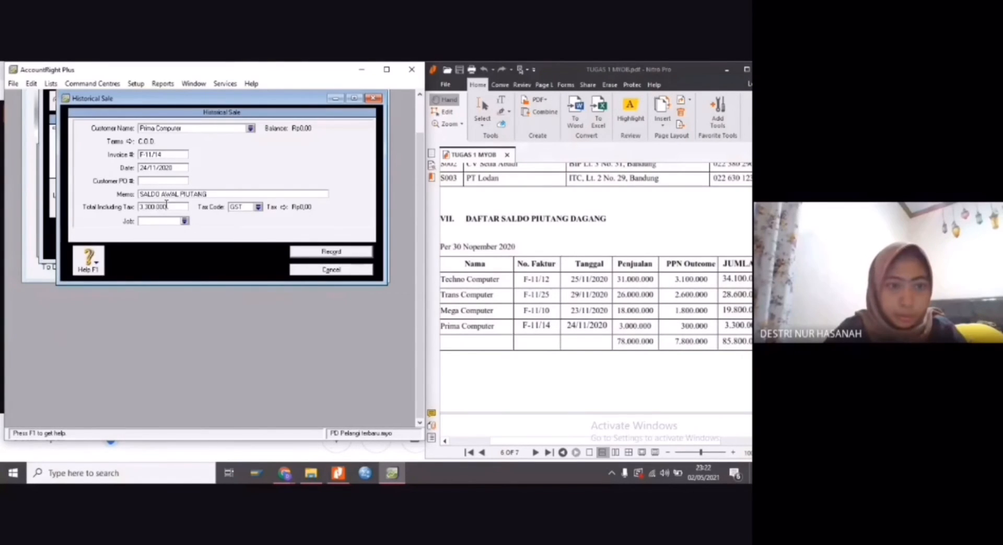
pyautogui.press('Tab')
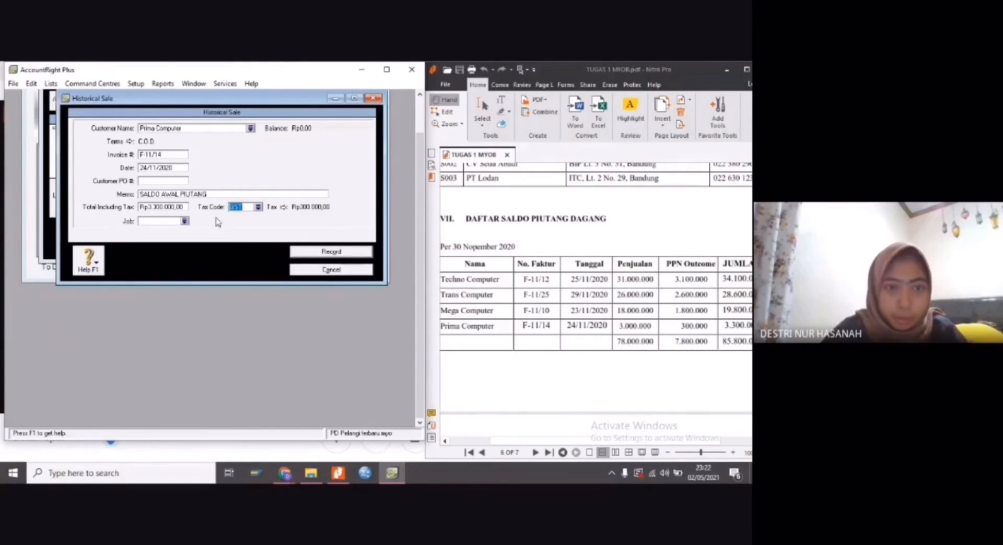
# Change the tax code of Prima Computer's historical sale to N-T (Not Reportable)
pyautogui.click(258, 207)
pyautogui.click(200, 207)
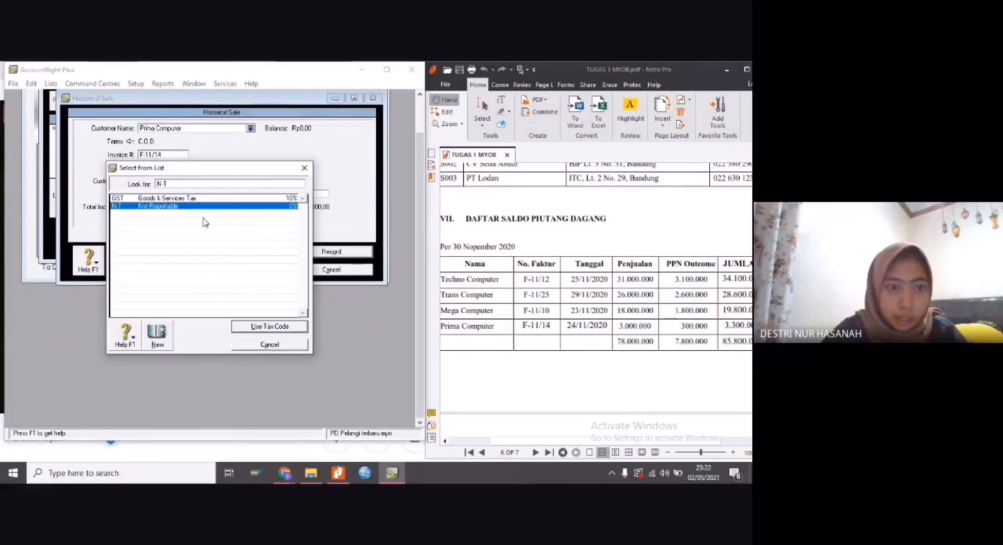
pyautogui.click(258, 327)
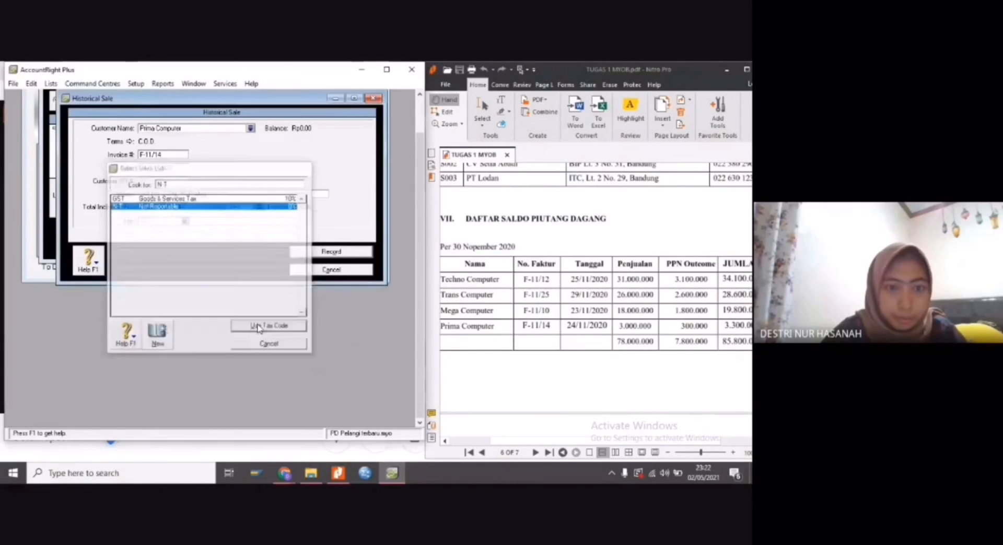
# Record Prima Computer's historical sale and close the customer balances
pyautogui.click(322, 253)
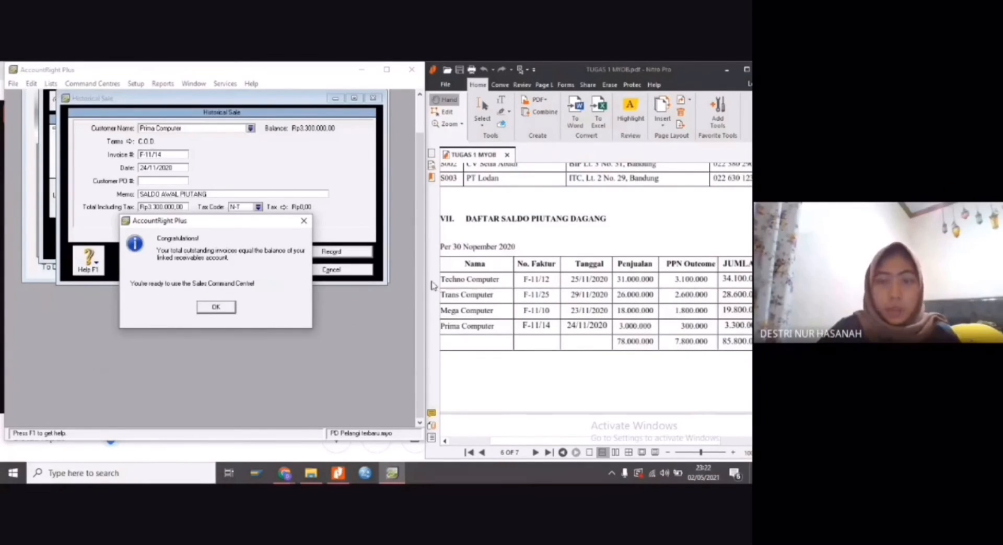
pyautogui.click(224, 309)
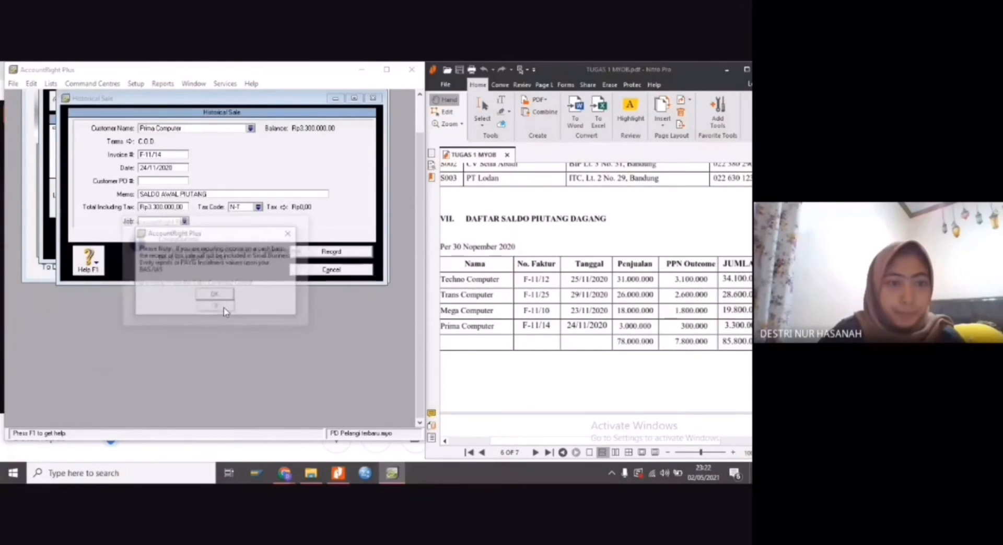
pyautogui.click(220, 301)
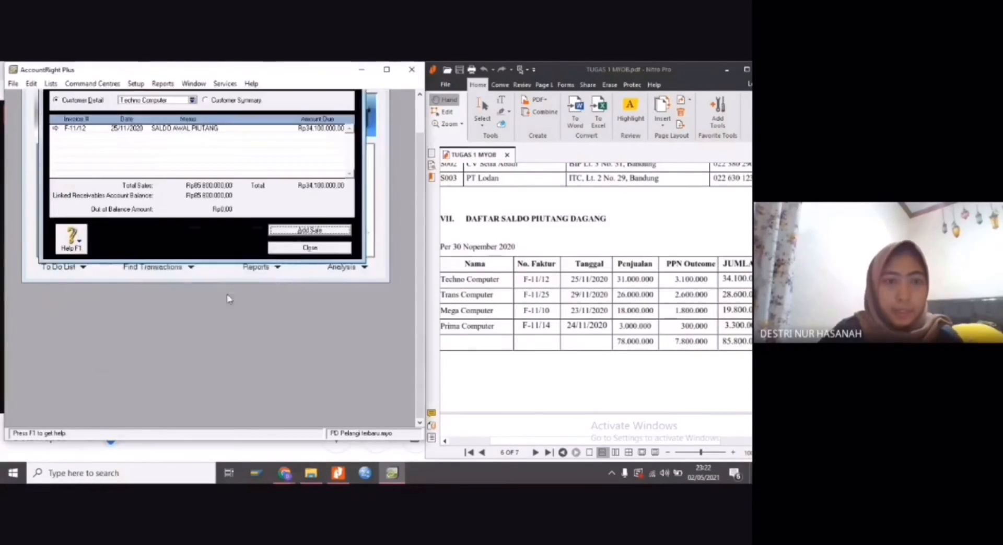
pyautogui.click(293, 248)
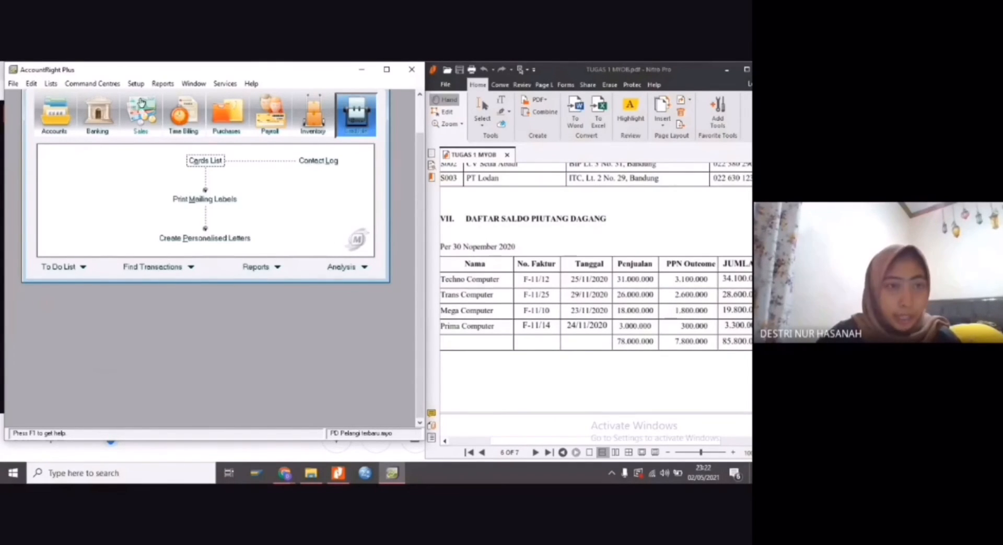
# Open the supplier balances setup and bring up the PDF's payables table, section VIII DAFTAR SALDO UTANG DAGANG
pyautogui.click(135, 83)
pyautogui.moveTo(159, 111)
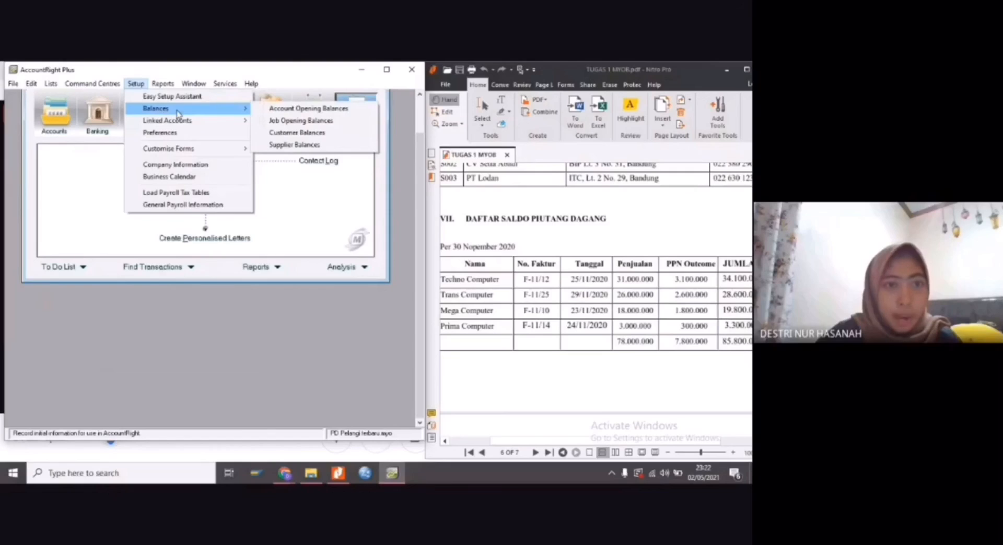
pyautogui.click(297, 146)
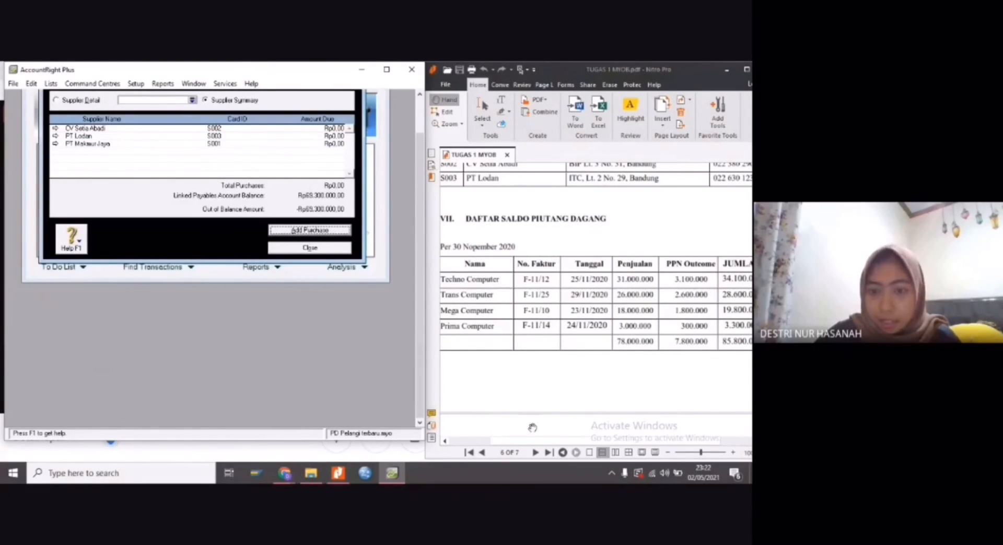
pyautogui.moveTo(532, 427); pyautogui.dragTo(557, 346)
pyautogui.scroll(-5, 556, 346)
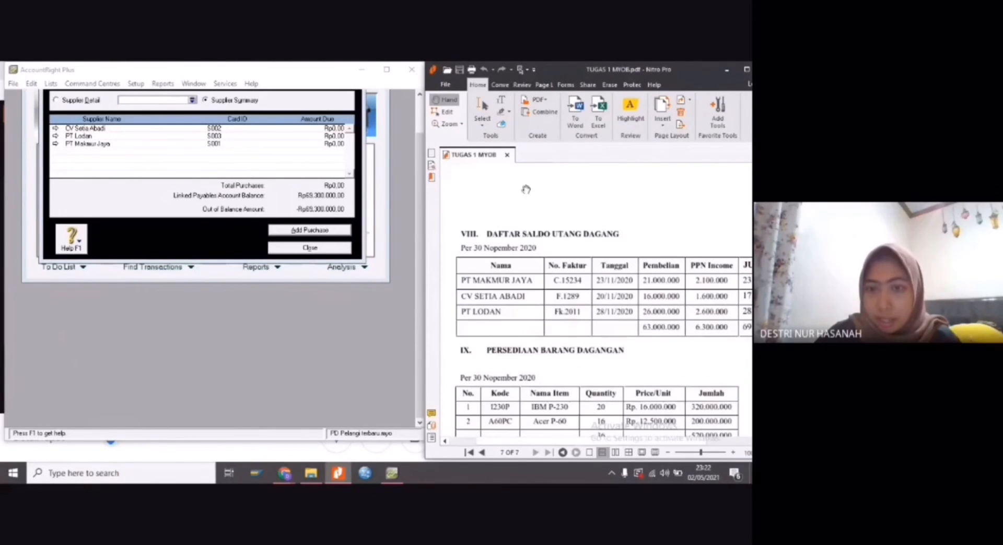
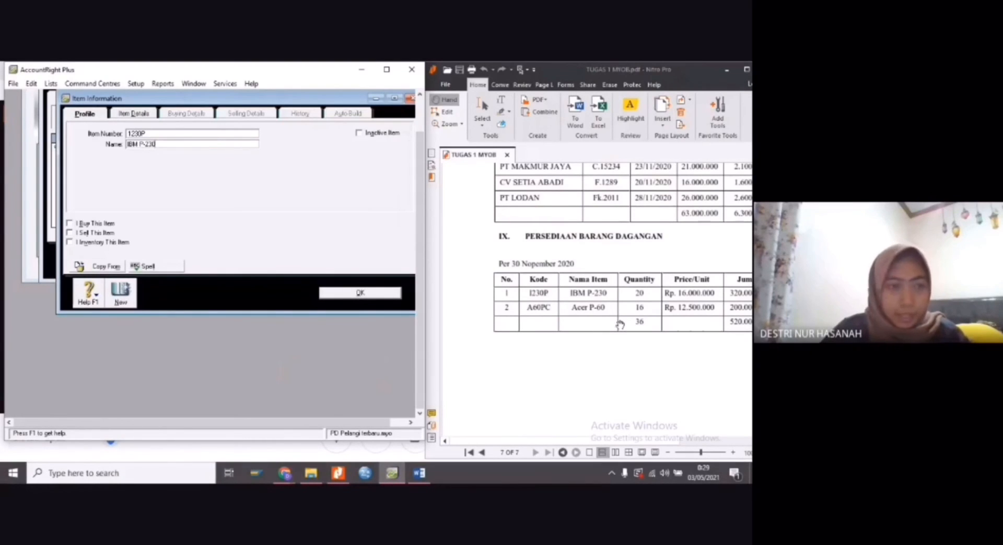
# Mark item IBM P-230 as bought, sold and inventoried
pyautogui.click(70, 223)
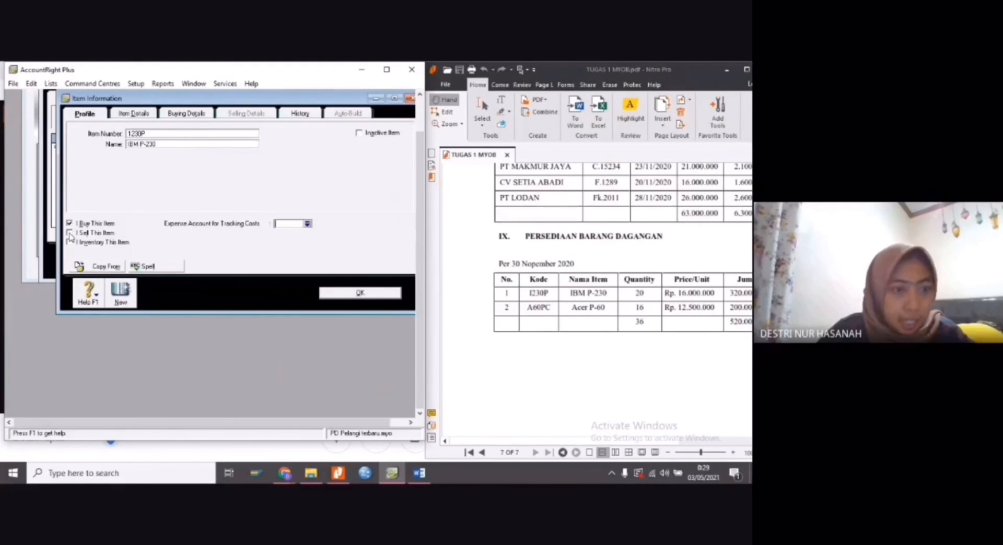
pyautogui.click(69, 233)
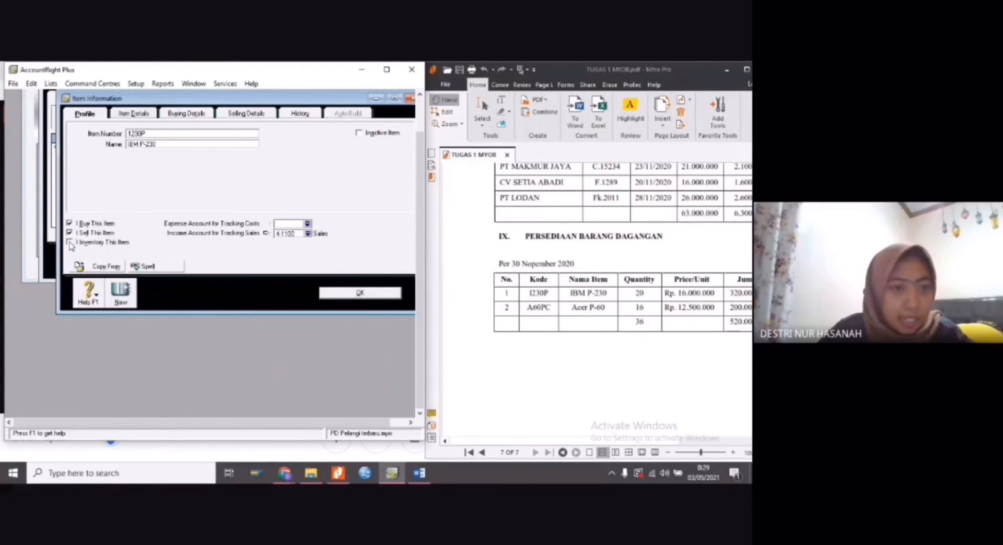
pyautogui.click(69, 242)
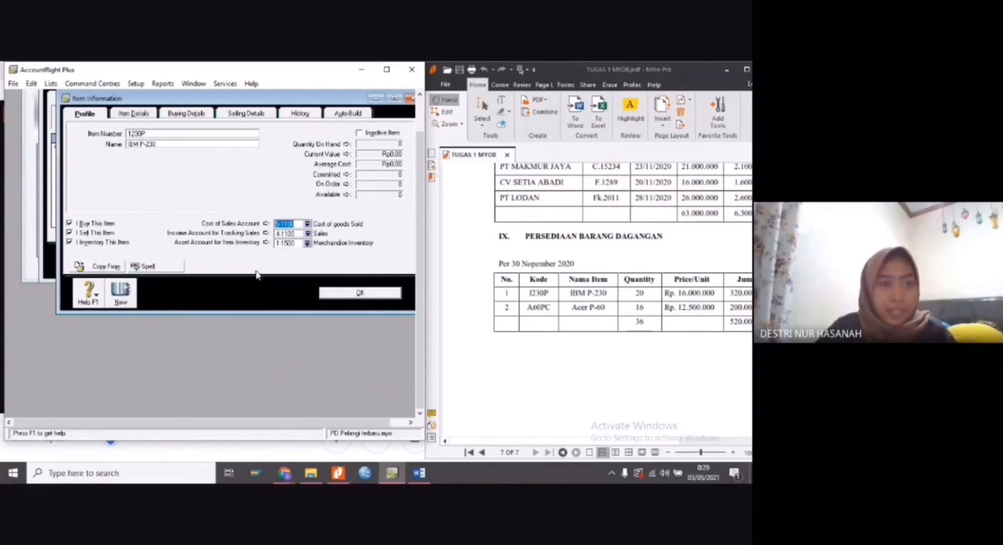
# Check the buying details of IBM P-230, then set its base selling price to Rp16.000.000 and save the item
pyautogui.click(189, 115)
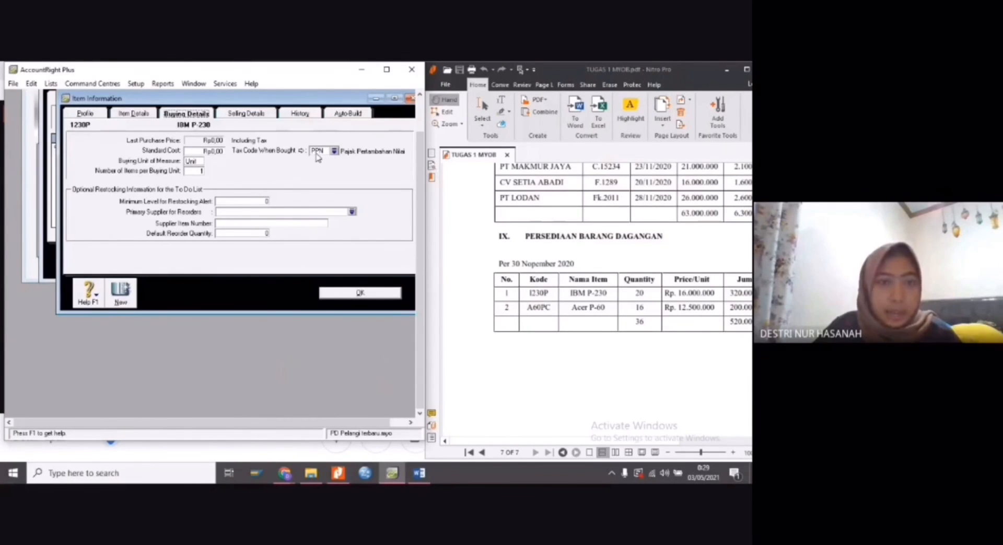
pyautogui.click(247, 115)
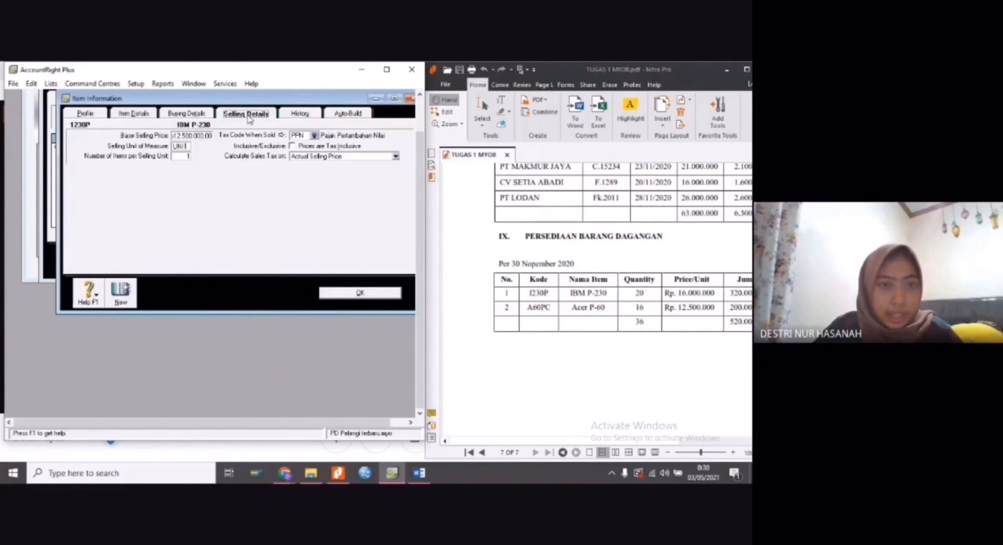
pyautogui.click(180, 136)
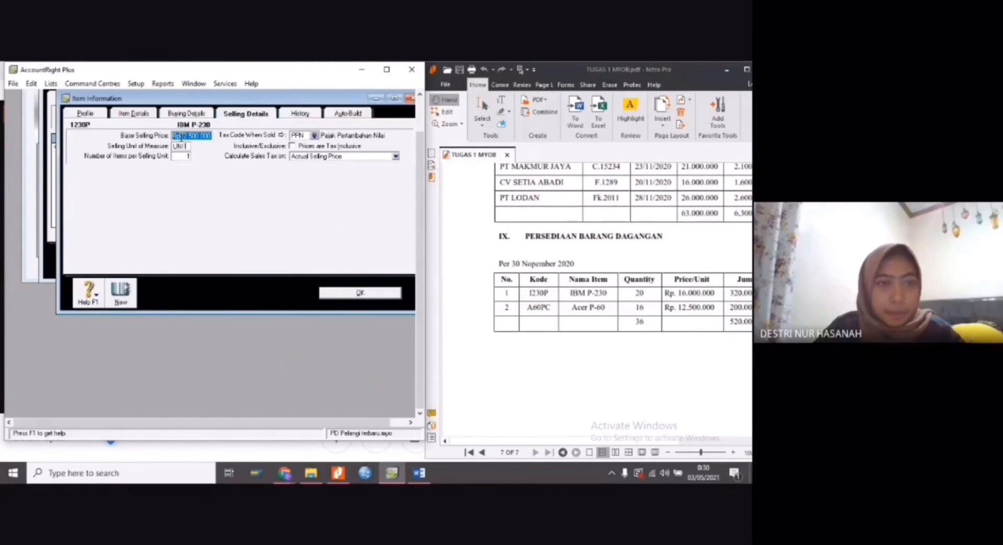
pyautogui.press('BackSpace')
pyautogui.write('16.000.000')
pyautogui.press('Tab')
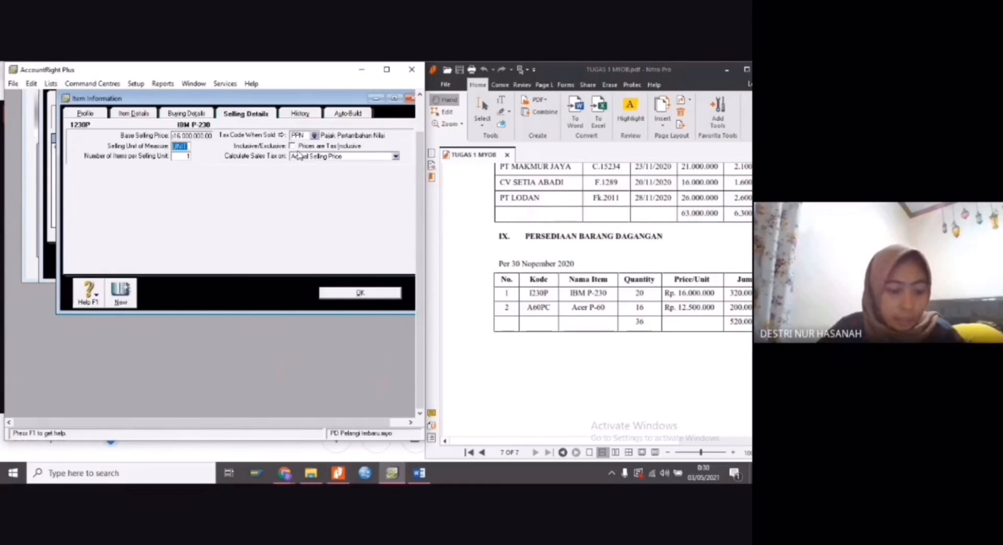
pyautogui.click(360, 293)
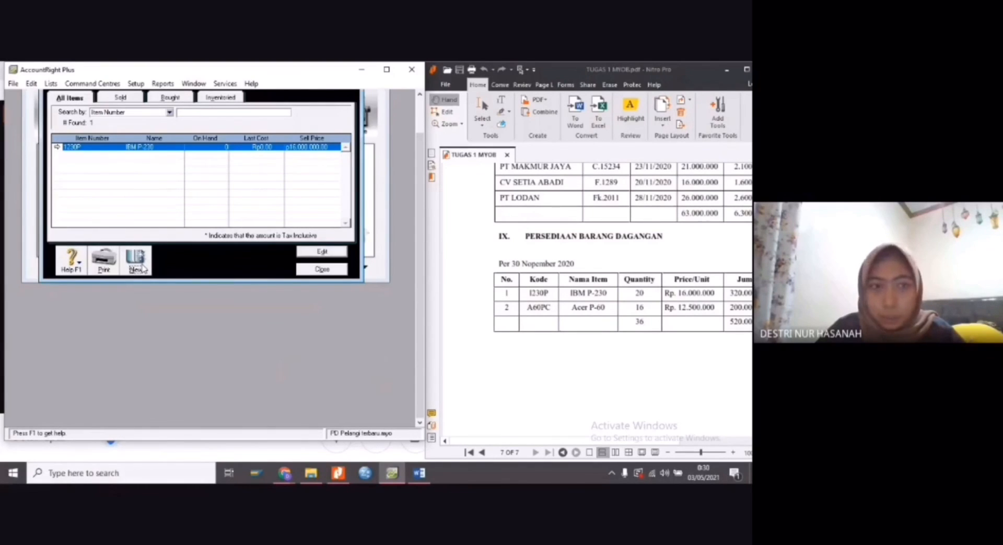
# Create a new item with the number A60PC and the name Acer P-60
pyautogui.click(136, 266)
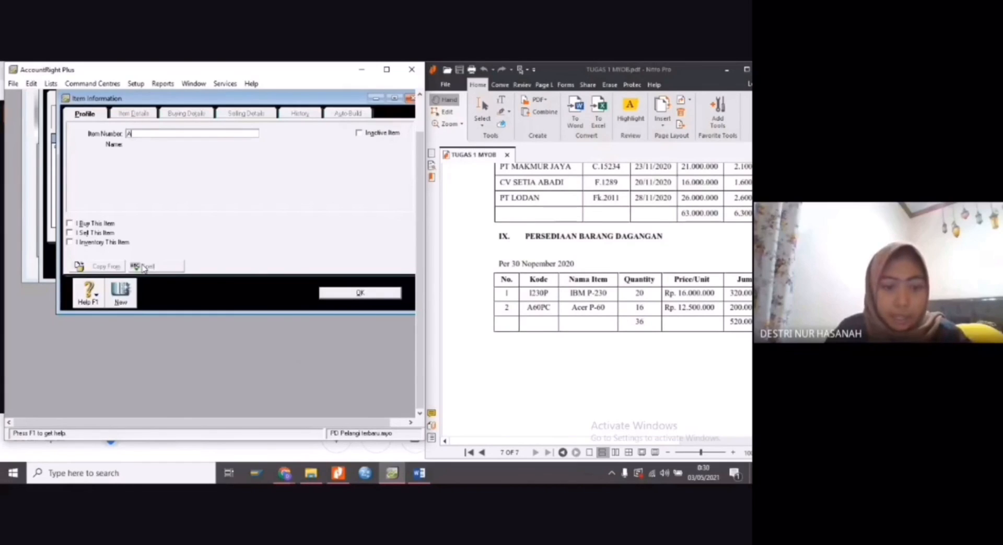
pyautogui.write('A60')
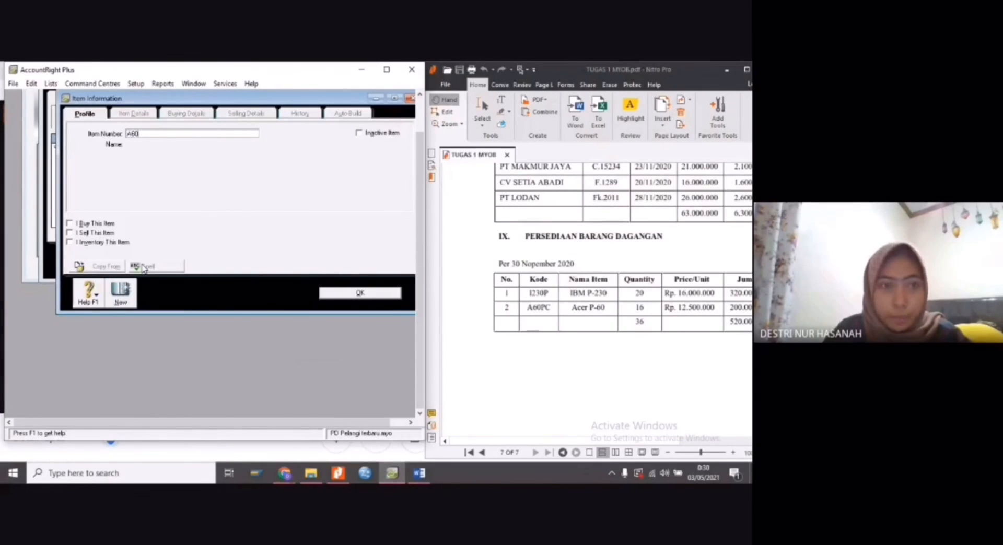
pyautogui.write('PC')
pyautogui.press('Tab')
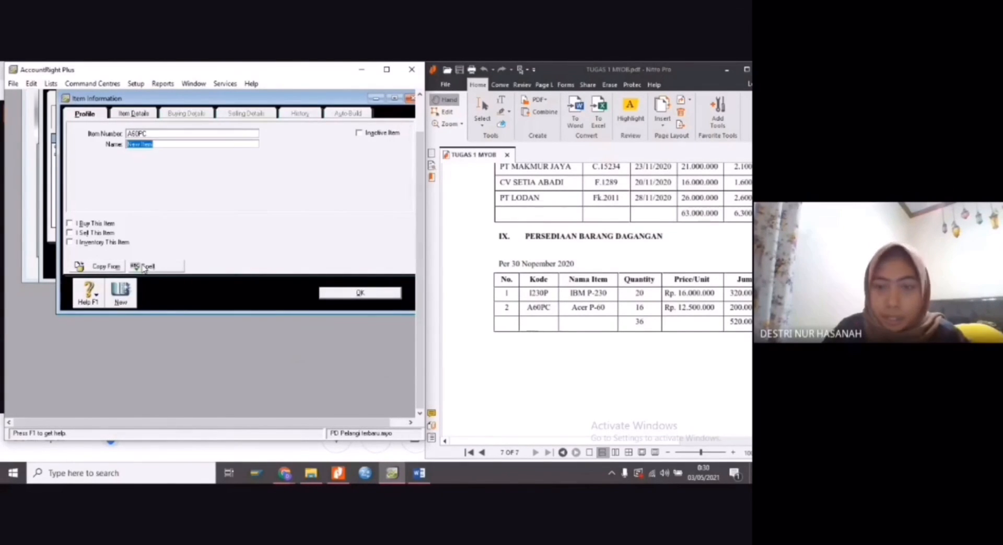
pyautogui.write('A')
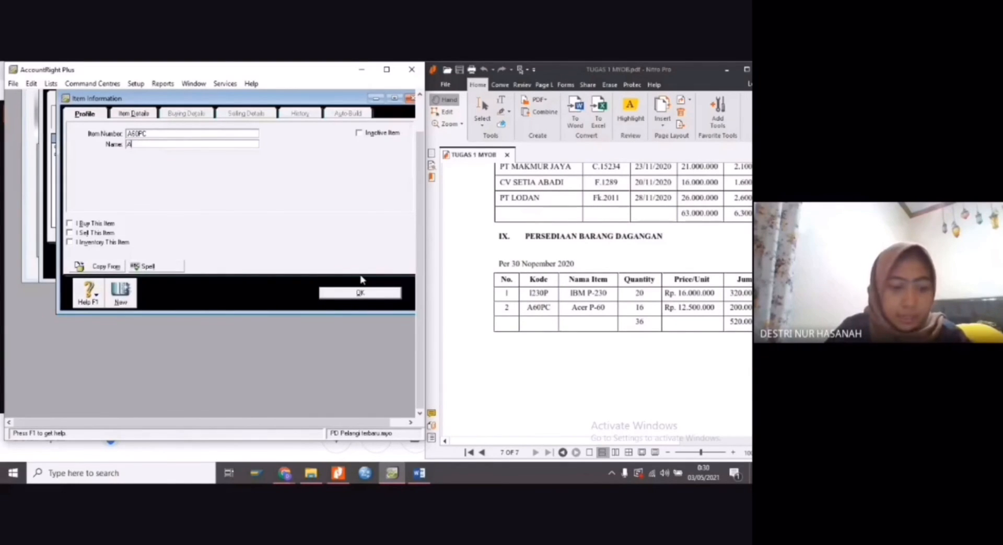
pyautogui.write('cer P-60')
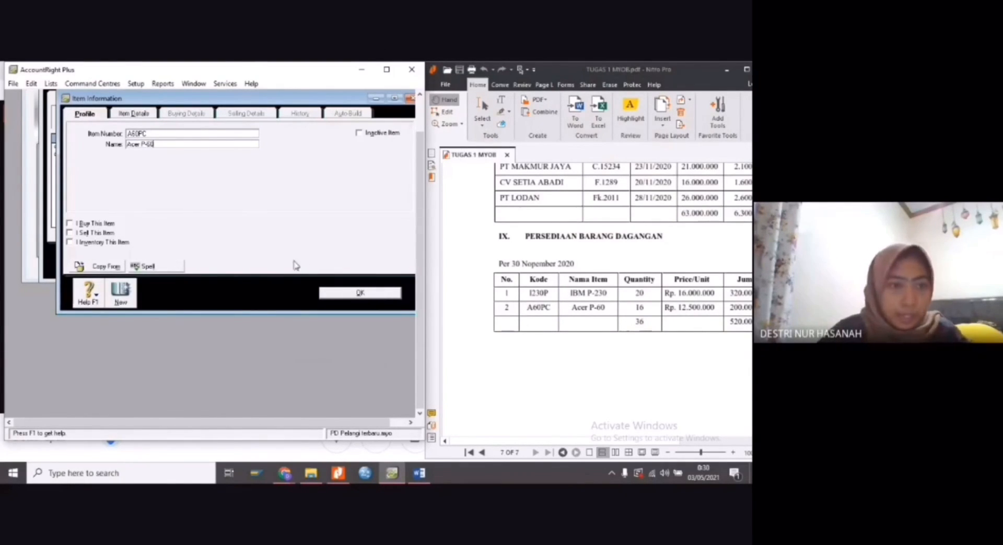
# Mark item Acer P-60 as bought, sold and inventoried
pyautogui.click(70, 226)
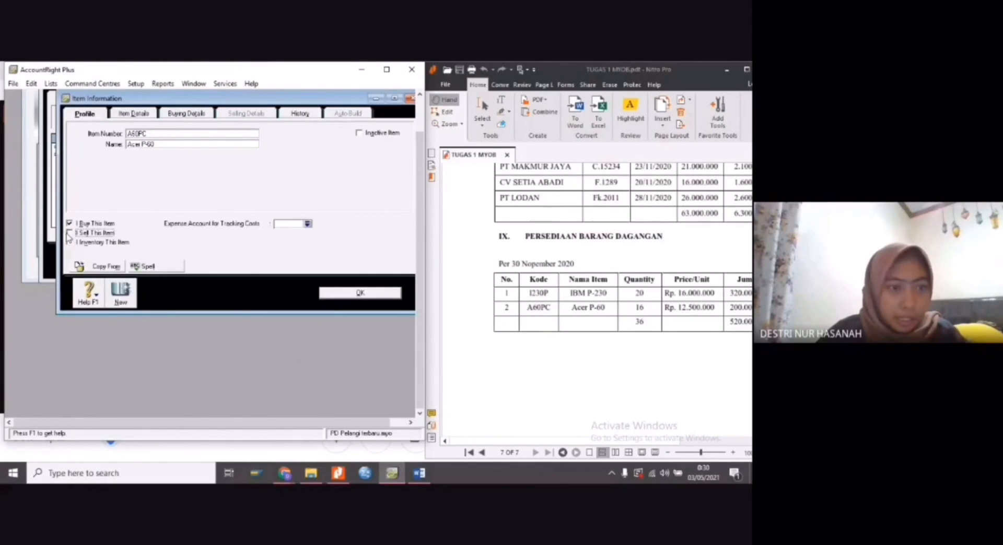
pyautogui.click(70, 233)
pyautogui.click(69, 242)
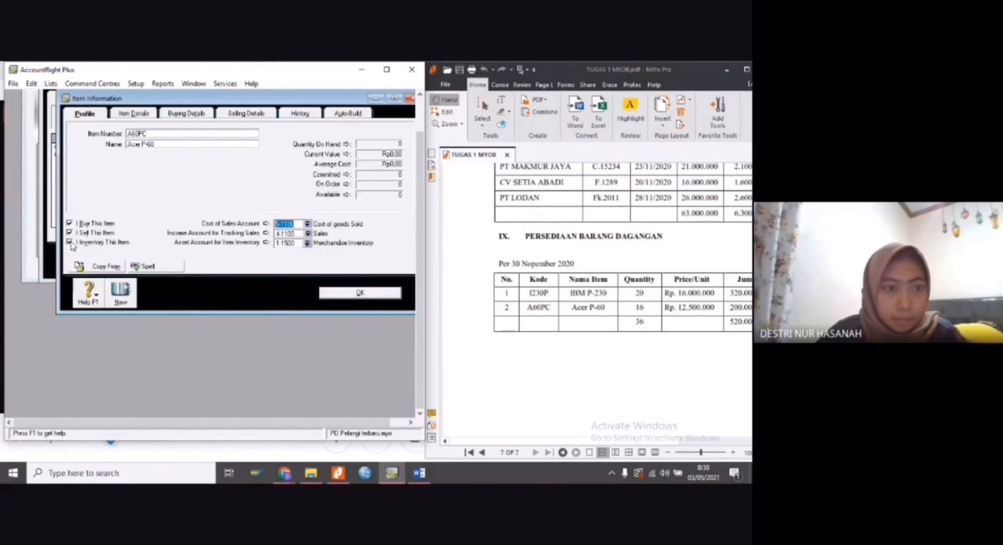
# Set the base selling price of Acer P-60 to Rp12.500.000, save the item and close the items list
pyautogui.click(202, 115)
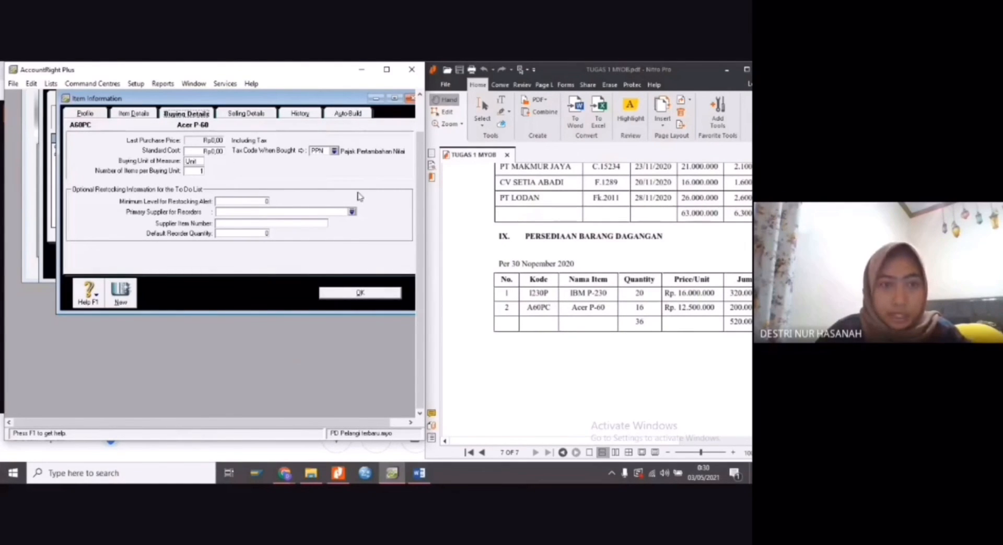
pyautogui.click(255, 114)
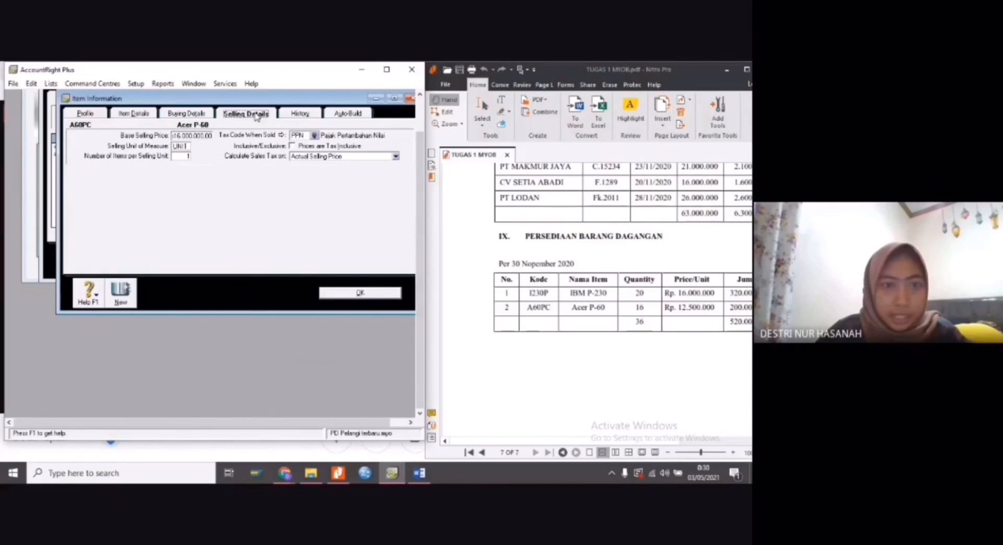
pyautogui.click(198, 137)
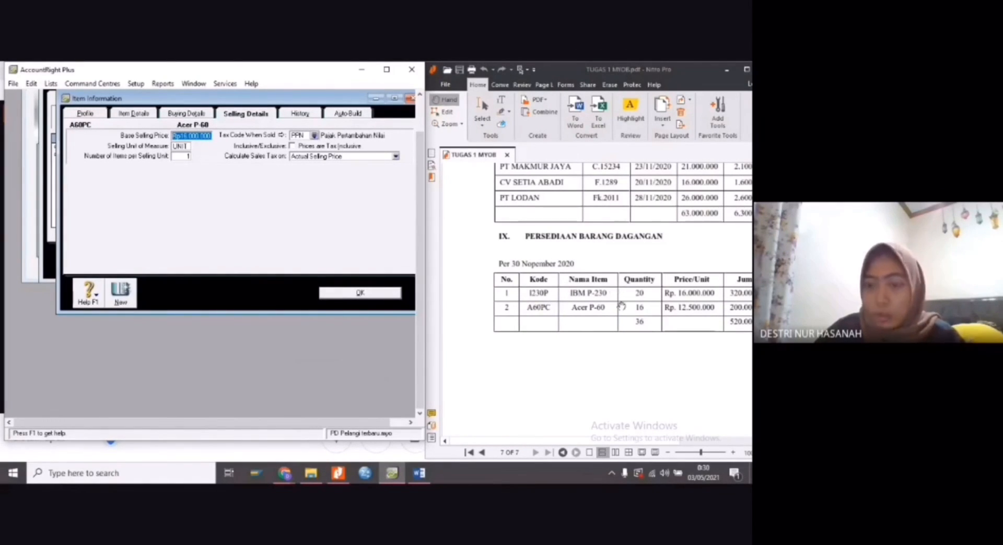
pyautogui.write('12.500.000')
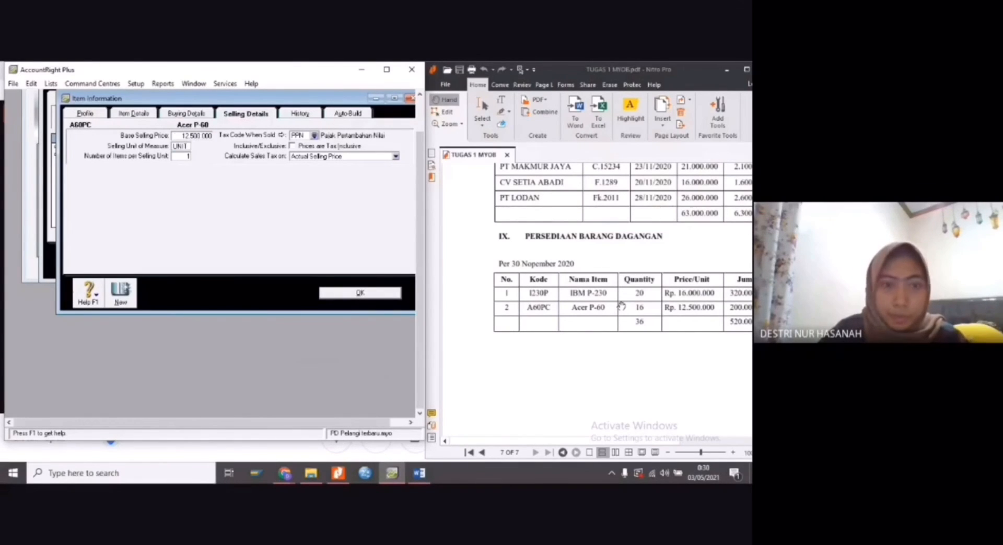
pyautogui.press('Tab')
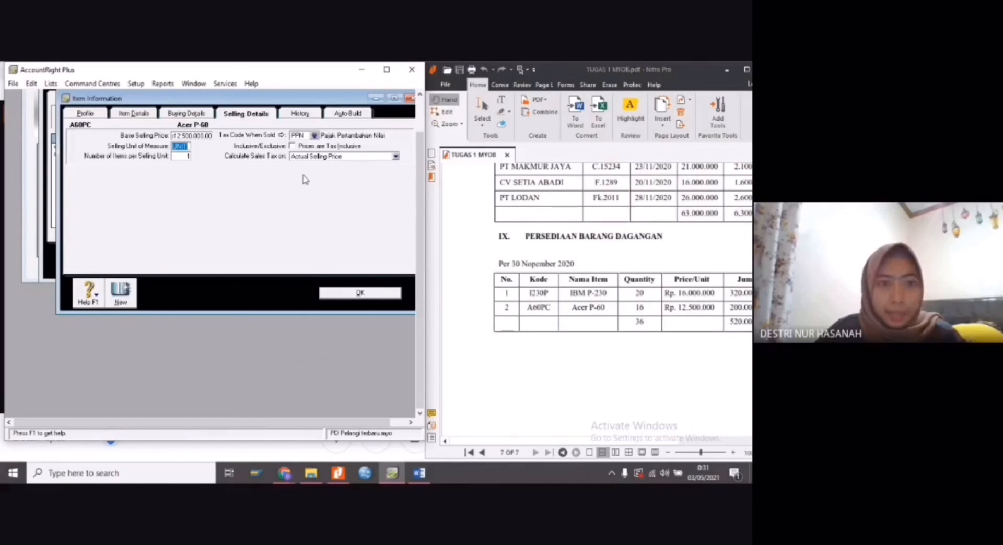
pyautogui.click(349, 294)
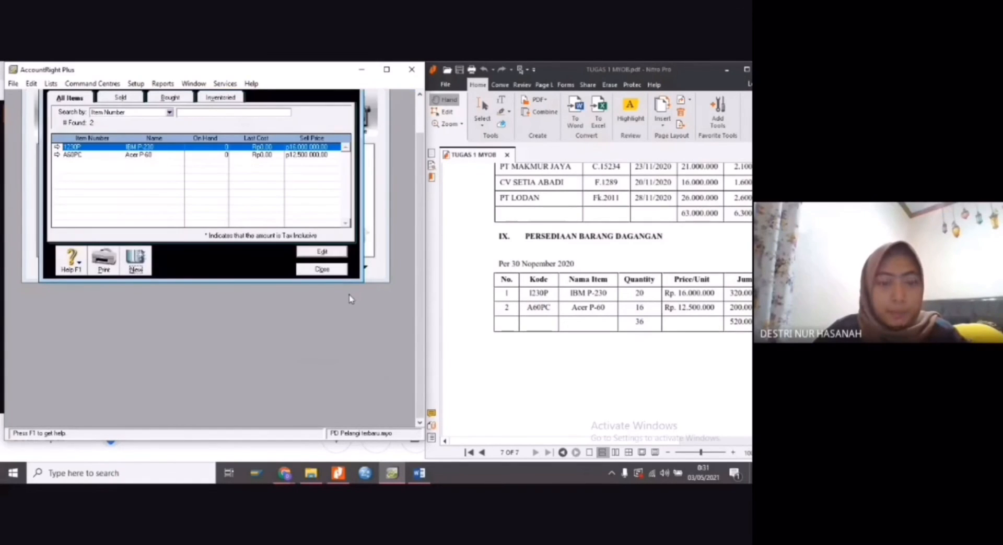
pyautogui.click(320, 269)
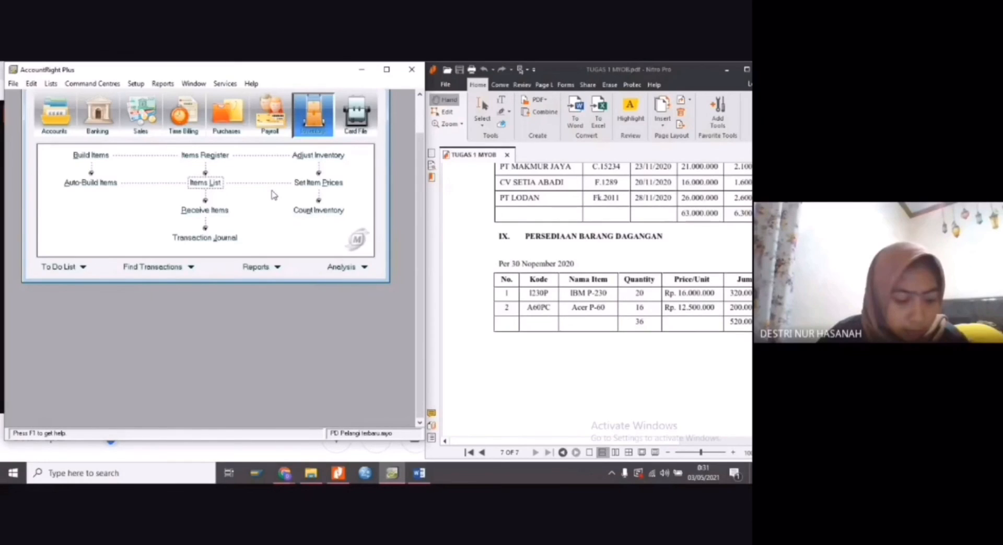
# Review the current prices of both items in Set Item Prices and close the window
pyautogui.click(312, 182)
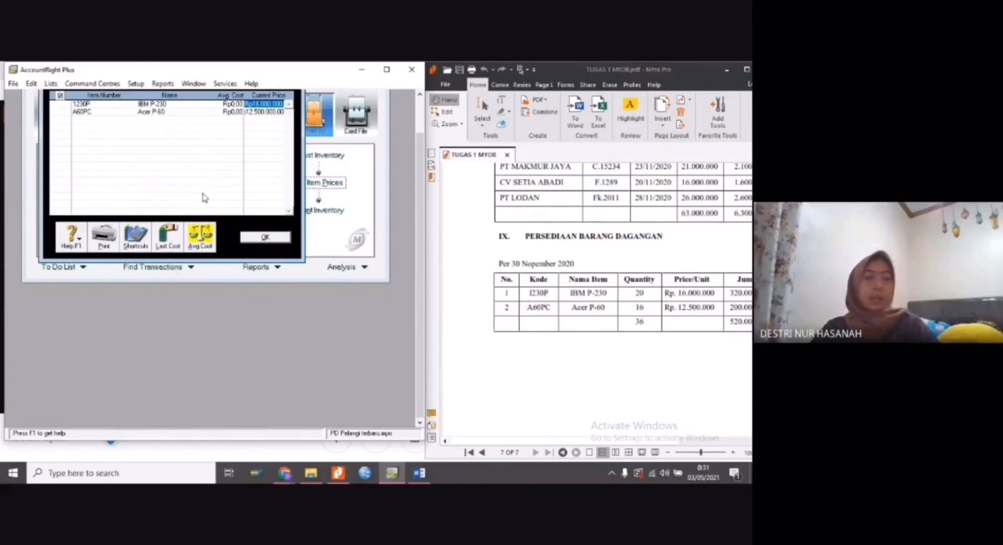
pyautogui.click(205, 245)
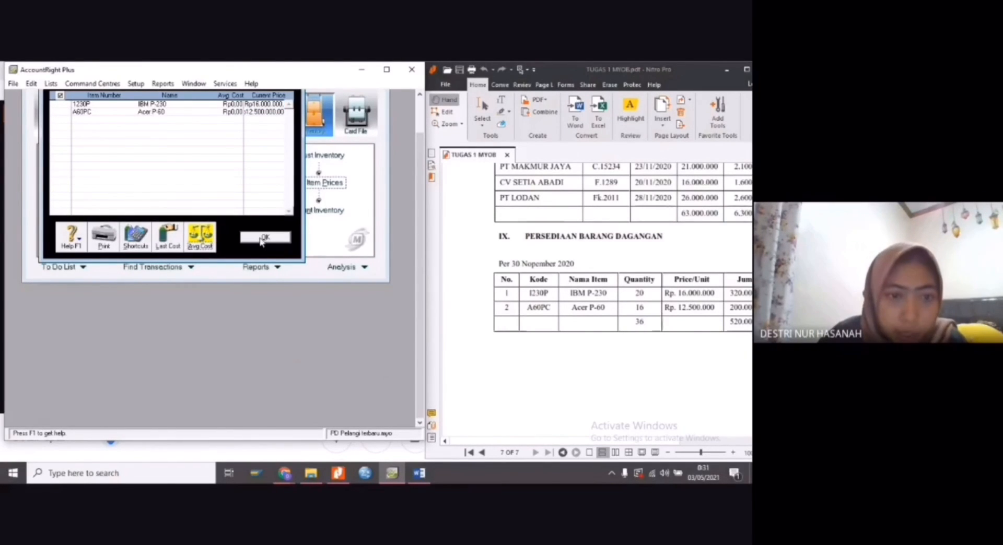
pyautogui.click(261, 238)
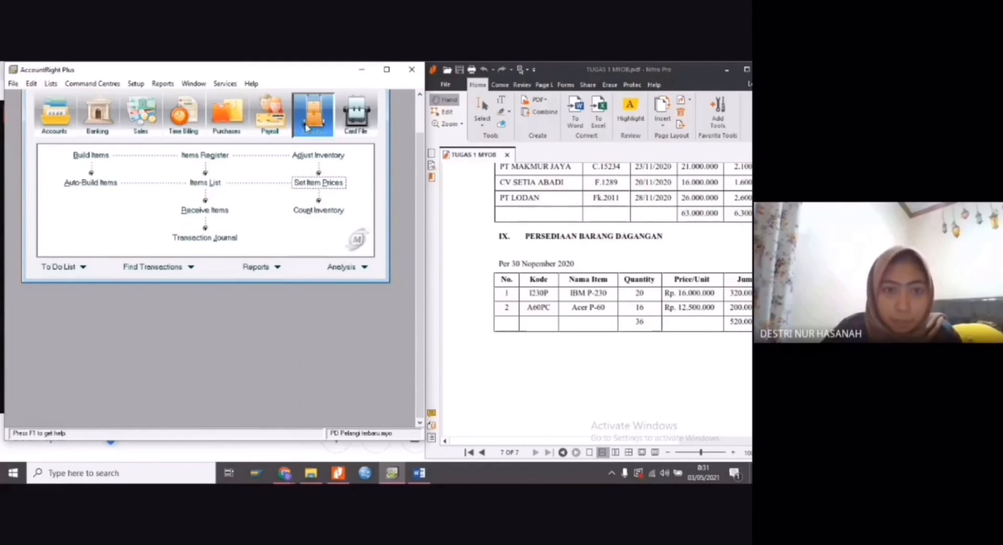
# Enter the inventory count as 20 units of IBM P-230 and 16 units of Acer P-60
pyautogui.click(306, 214)
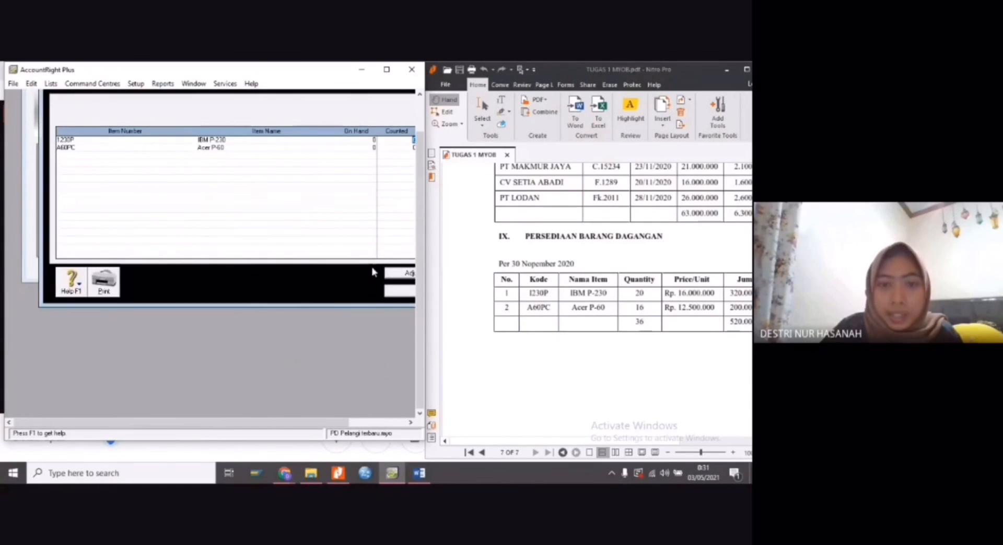
pyautogui.moveTo(329, 427); pyautogui.dragTo(373, 426)
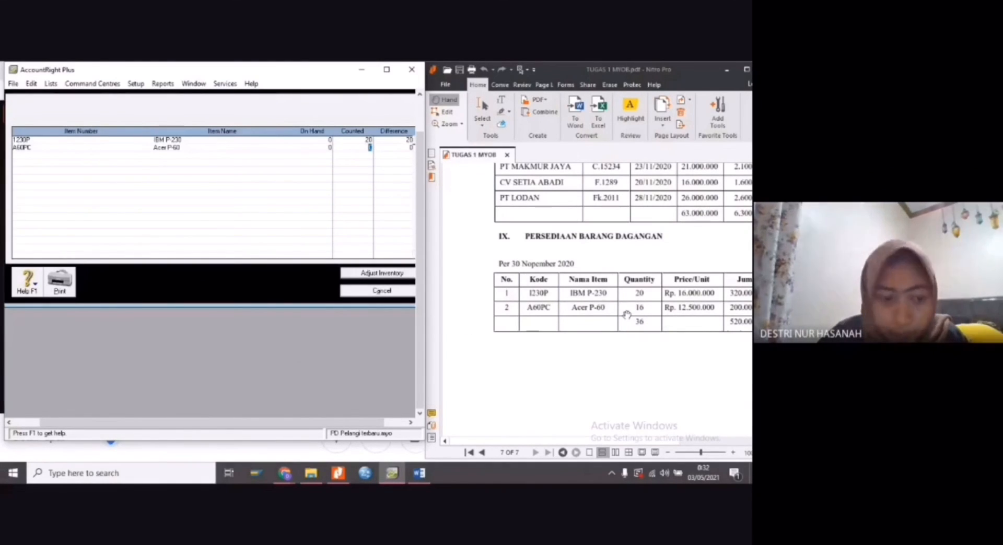
pyautogui.write('6')
pyautogui.press('Tab')
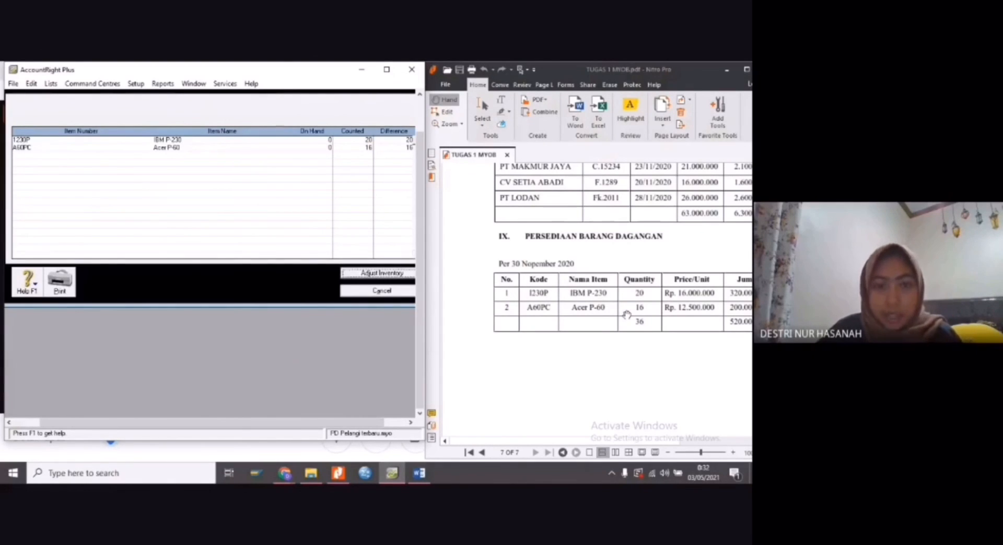
# Adjust inventory from the count as opening balances, with 1-1500 Merchandise Inventory as the default adjustment account
pyautogui.click(382, 273)
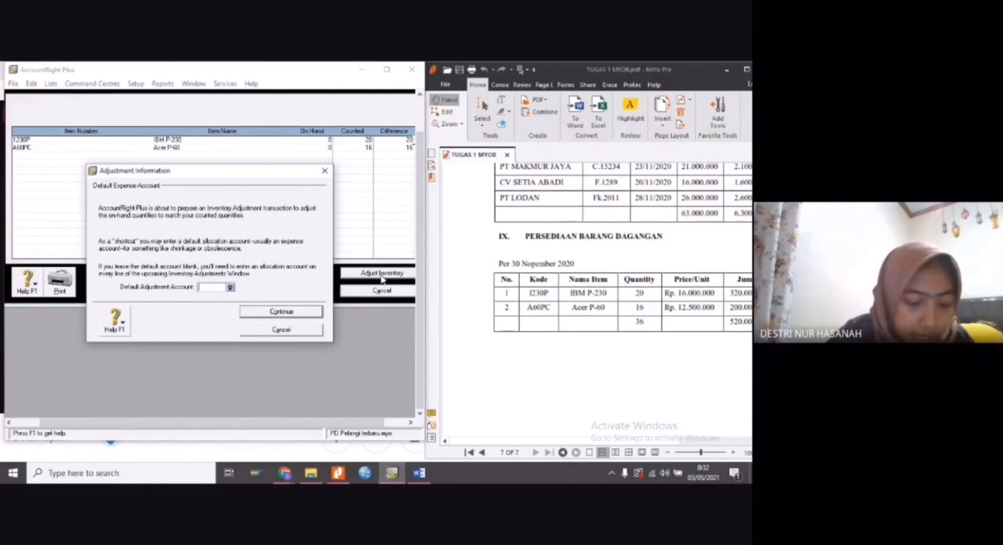
pyautogui.click(230, 288)
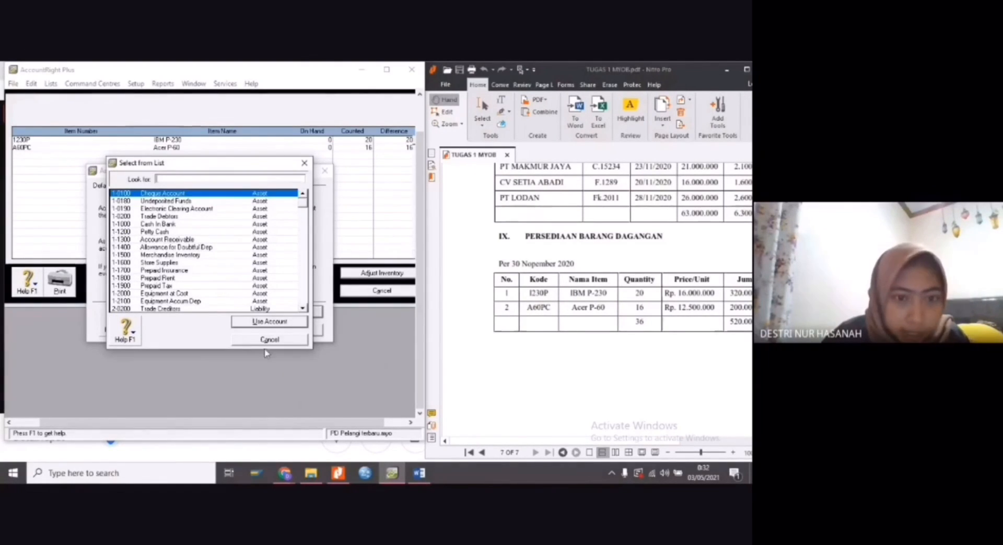
pyautogui.click(207, 257)
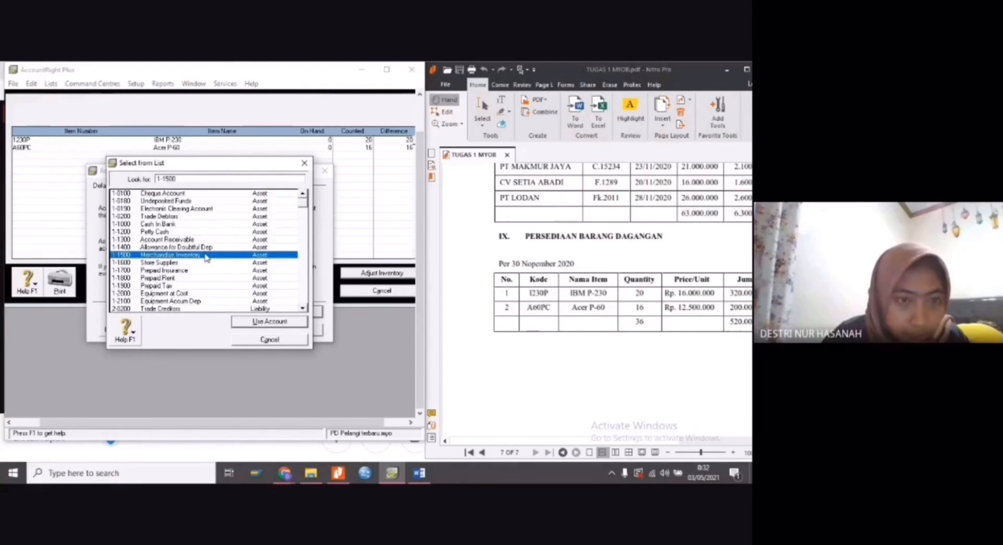
pyautogui.click(254, 323)
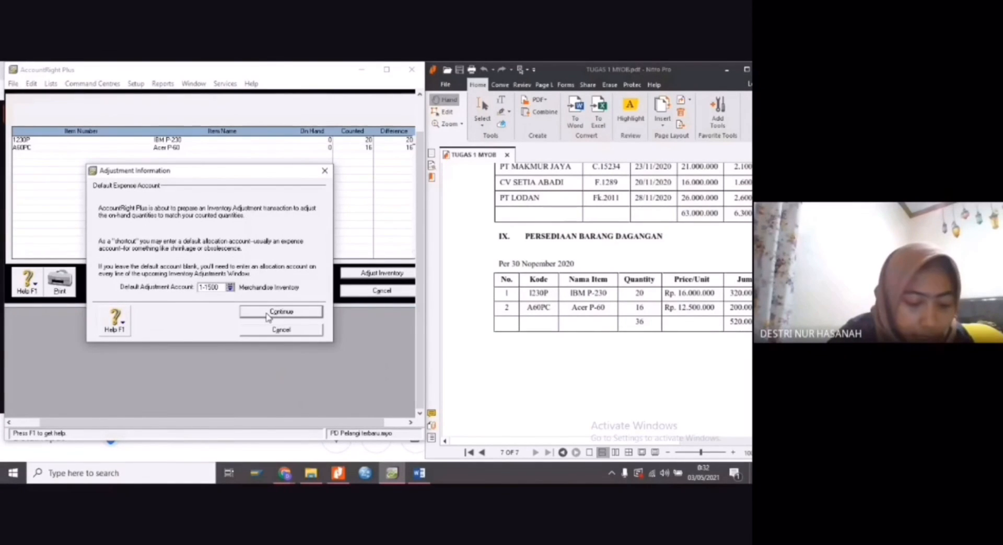
pyautogui.click(268, 313)
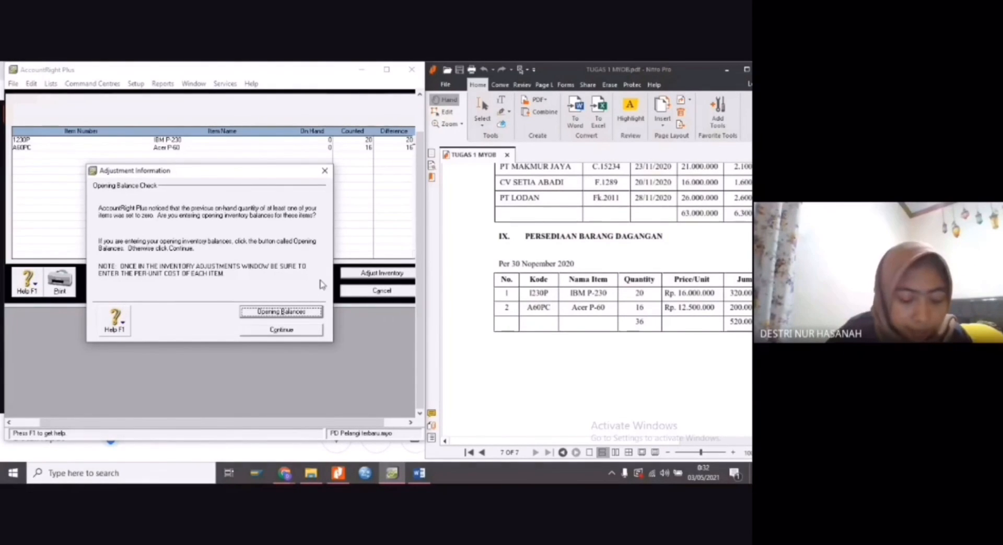
pyautogui.click(306, 313)
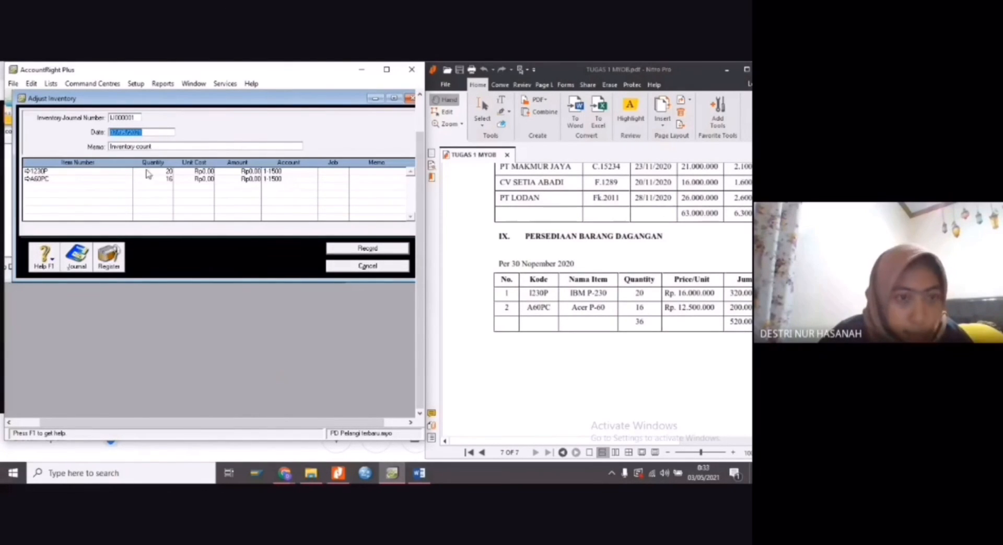
# Replace the inventory adjustment's memo with SALDO AWAL PERSEDIAAN BARANG DAGANG
pyautogui.click(159, 148)
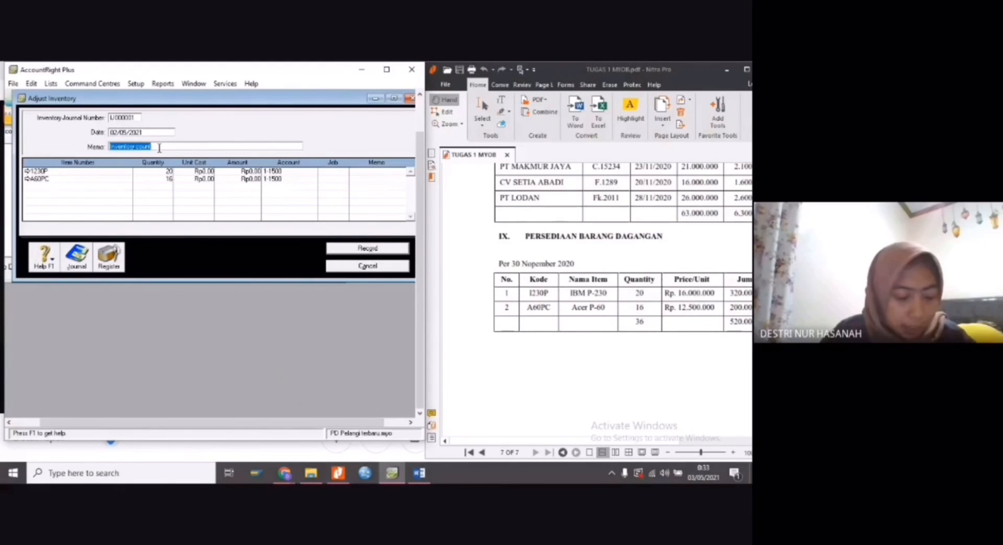
pyautogui.write('LDO AWAL')
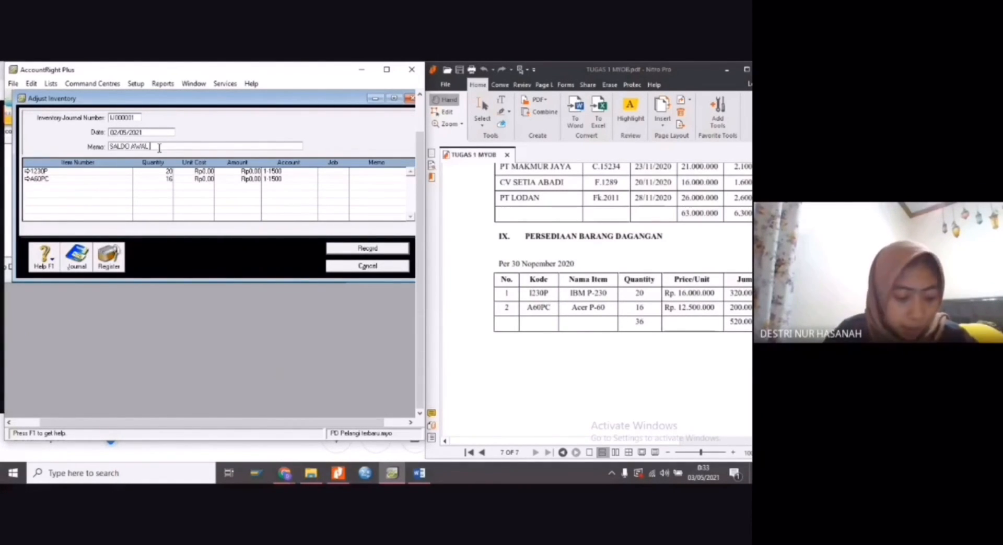
pyautogui.write(' PERSE')
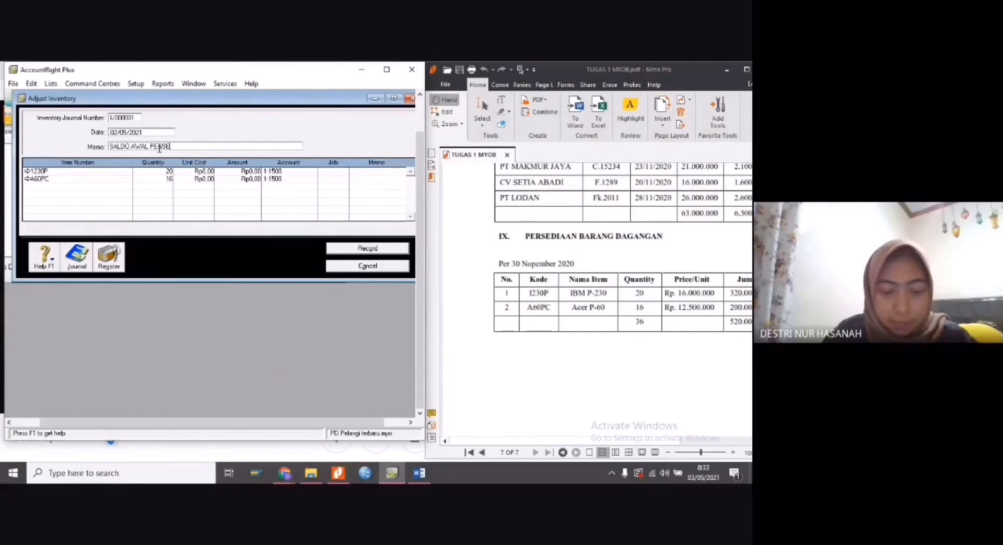
pyautogui.write('DIAAN BARANG DAGANG')
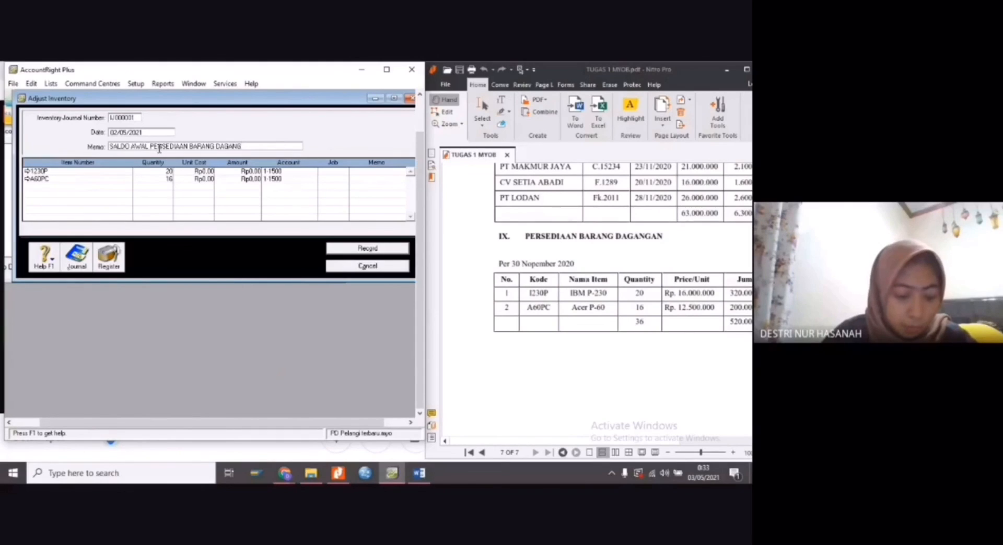
# Set the date of the inventory adjustment to 01/12/2020
pyautogui.doubleClick(116, 134)
pyautogui.click(116, 133)
pyautogui.press('BackSpace')
pyautogui.moveTo(604, 442)
pyautogui.mouseDown()
pyautogui.moveTo(634, 443)
pyautogui.moveTo(618, 443)
pyautogui.mouseUp()
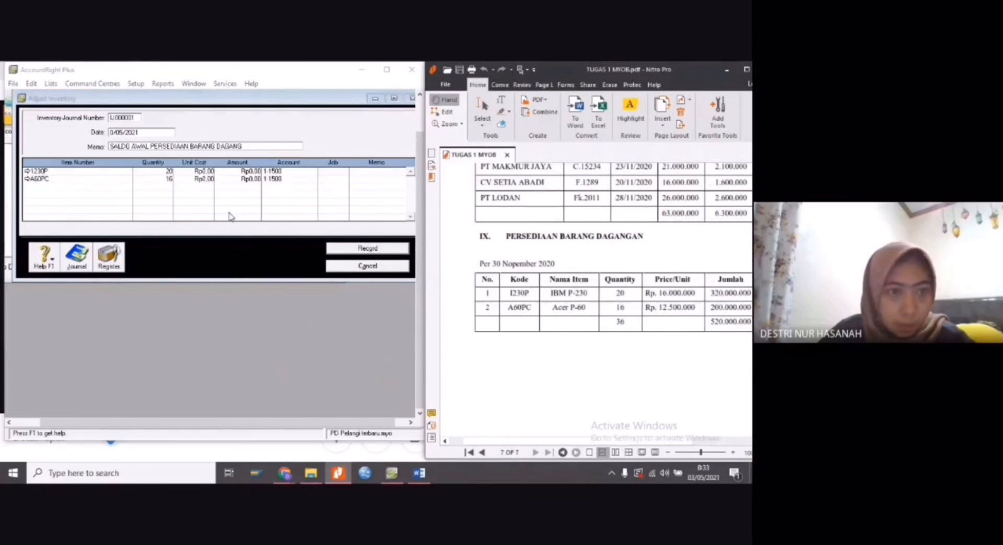
pyautogui.click(114, 133)
pyautogui.press('BackSpace')
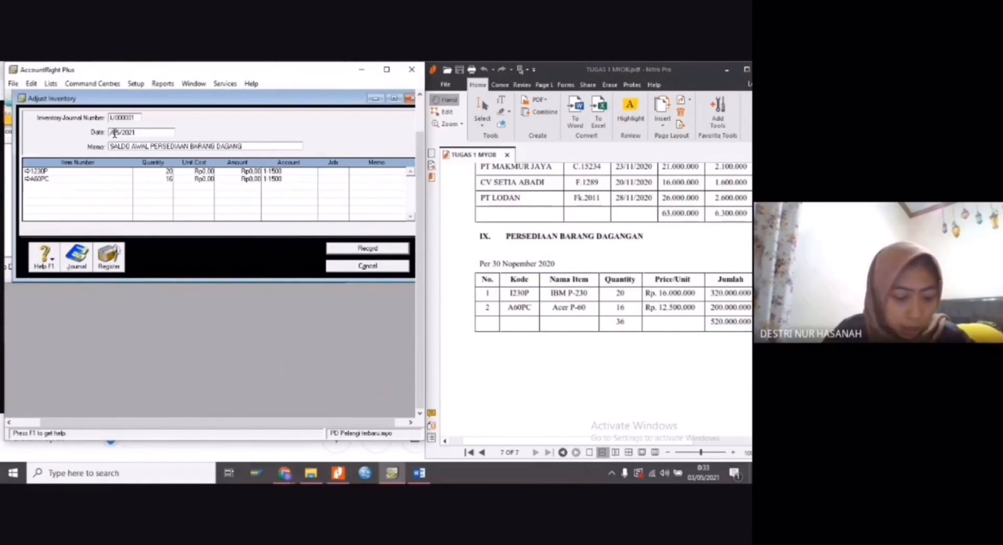
pyautogui.write('01')
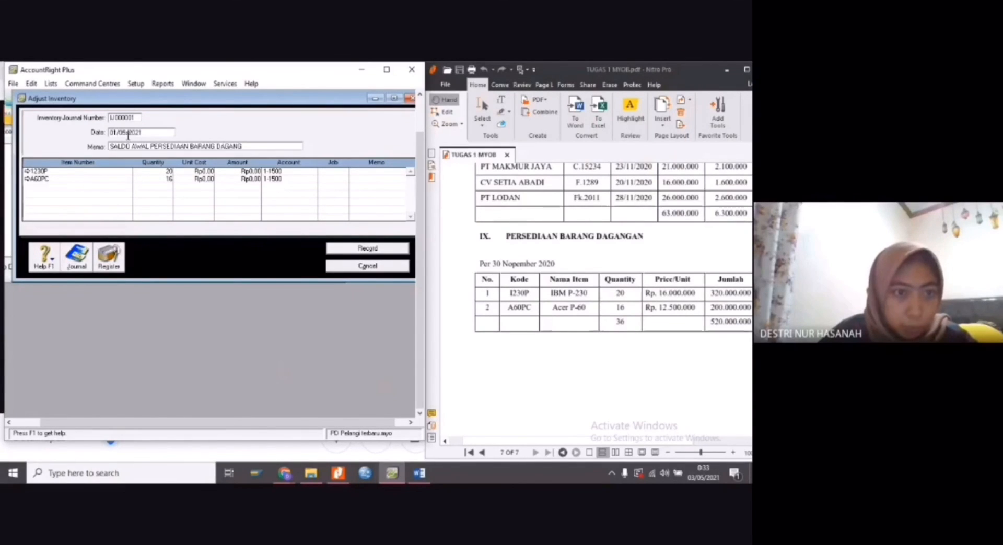
pyautogui.click(126, 135)
pyautogui.press('BackSpace')
pyautogui.press('BackSpace')
pyautogui.write('12')
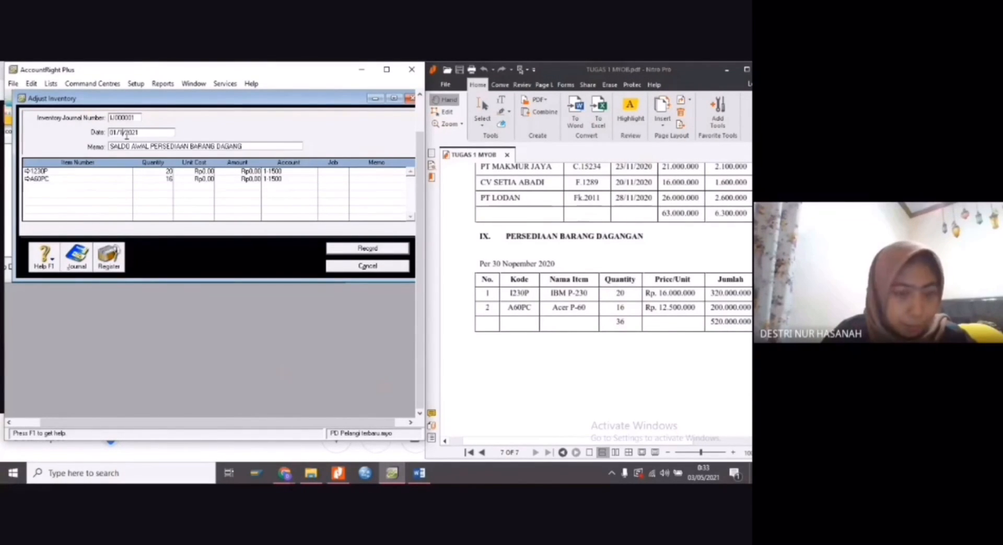
pyautogui.click(149, 132)
pyautogui.press('BackSpace')
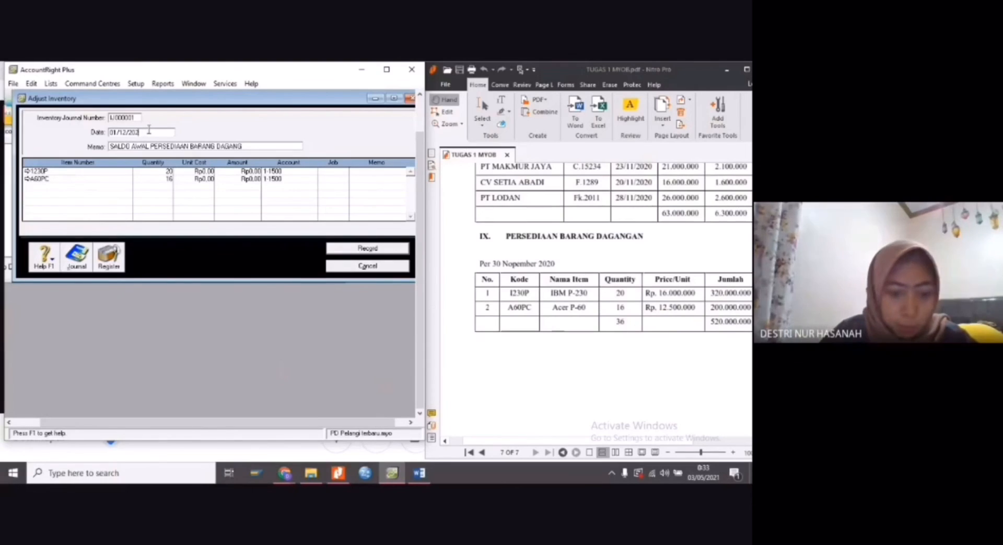
pyautogui.write('0')
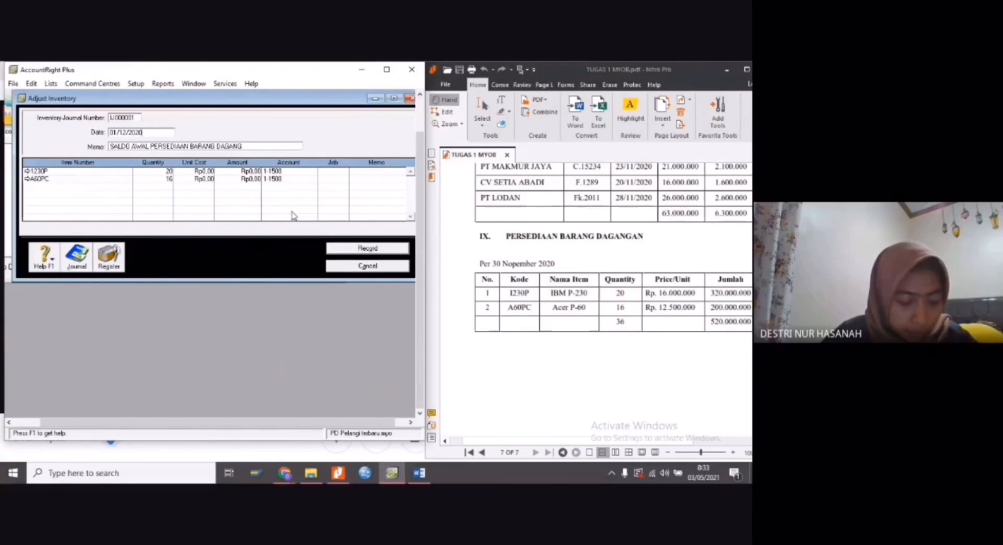
# Enter a unit cost of Rp16.000.000 for the IBM P-230 line of the inventory adjustment
pyautogui.click(197, 171)
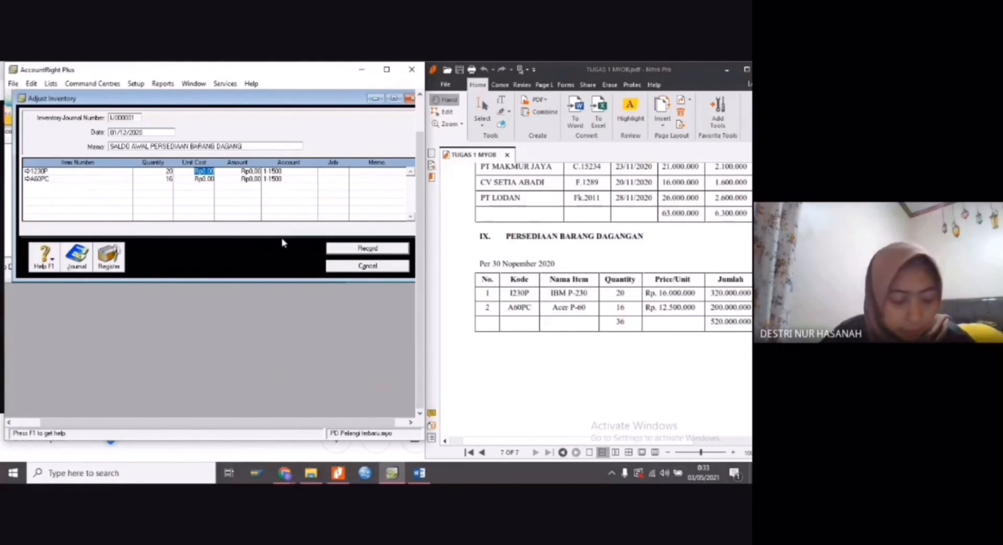
pyautogui.write('16.000.000')
pyautogui.press('Return')
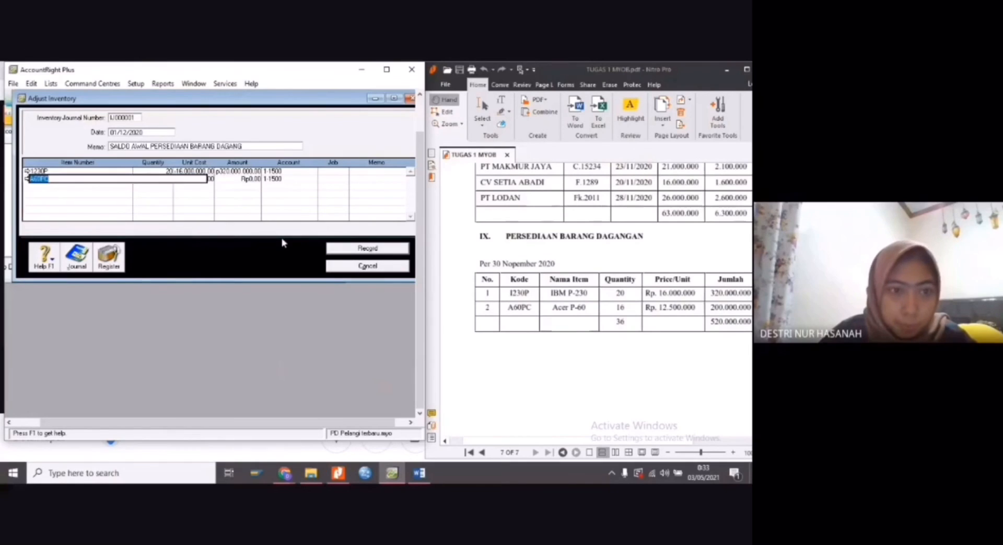
# Enter a unit cost of Rp12.500.000 for the Acer P-60 line, record the inventory adjustment and maximize the accounting window
pyautogui.click(211, 180)
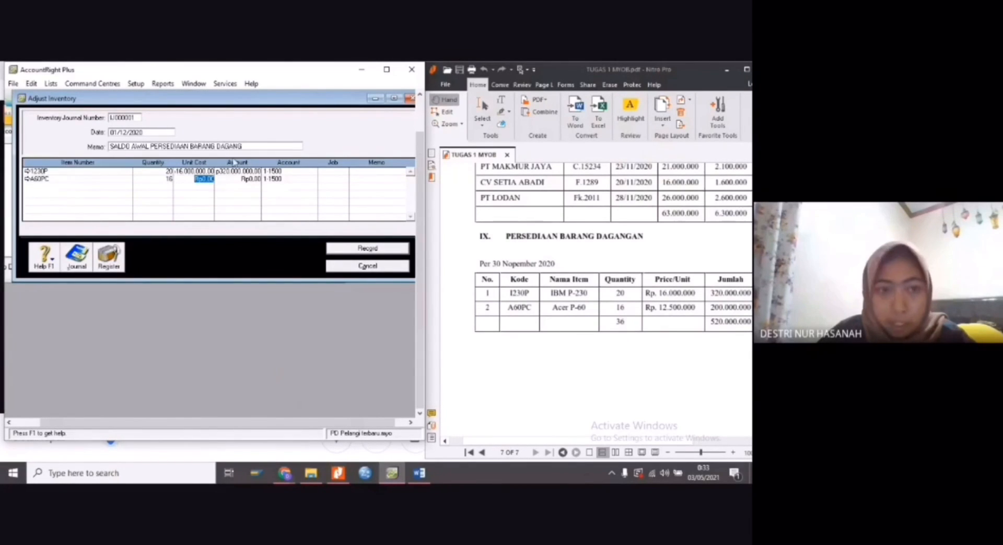
pyautogui.write('12.500.000')
pyautogui.click(201, 185)
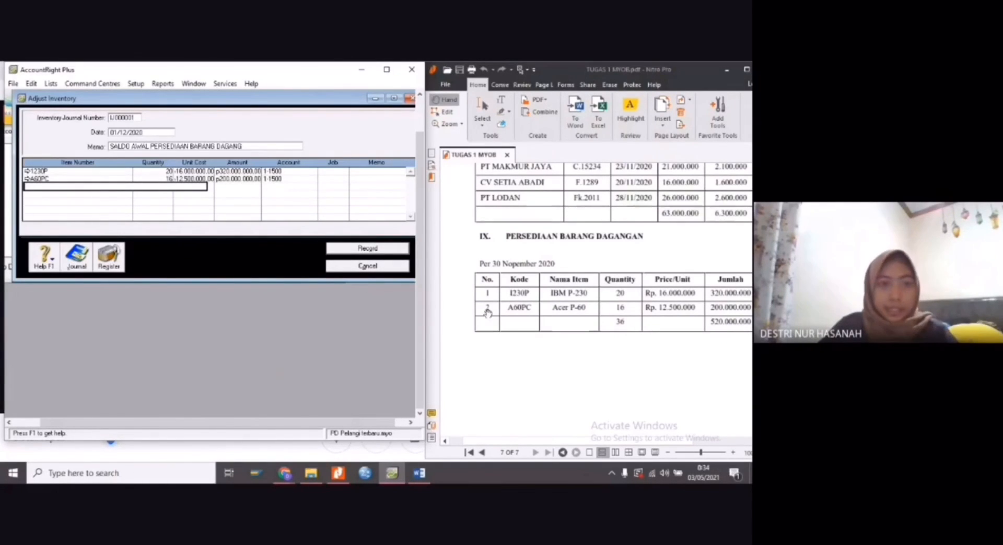
pyautogui.click(364, 250)
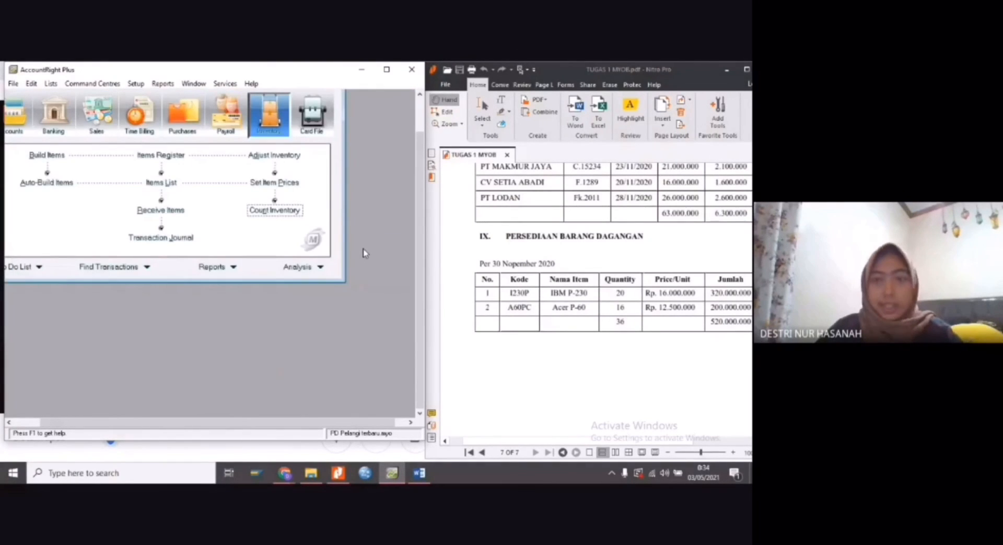
pyautogui.doubleClick(390, 76)
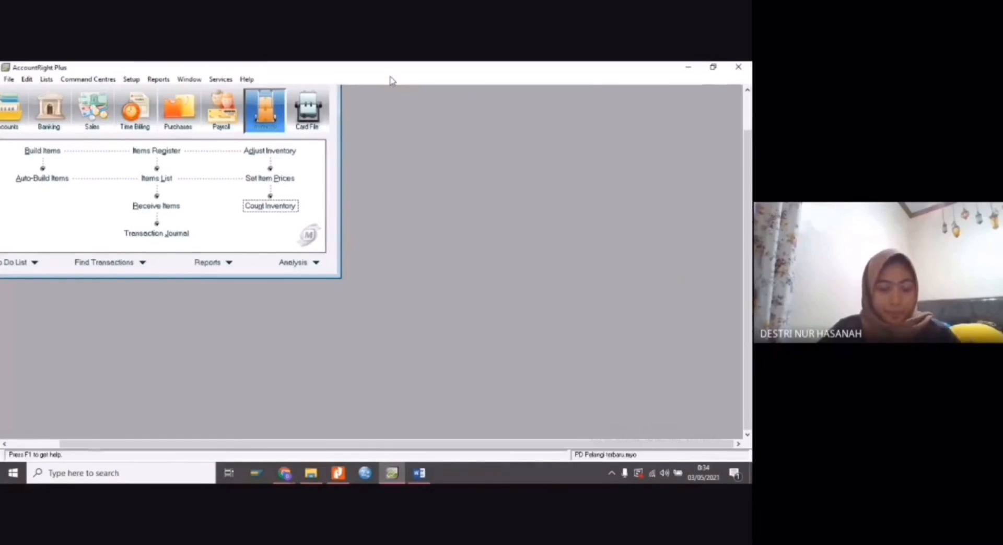